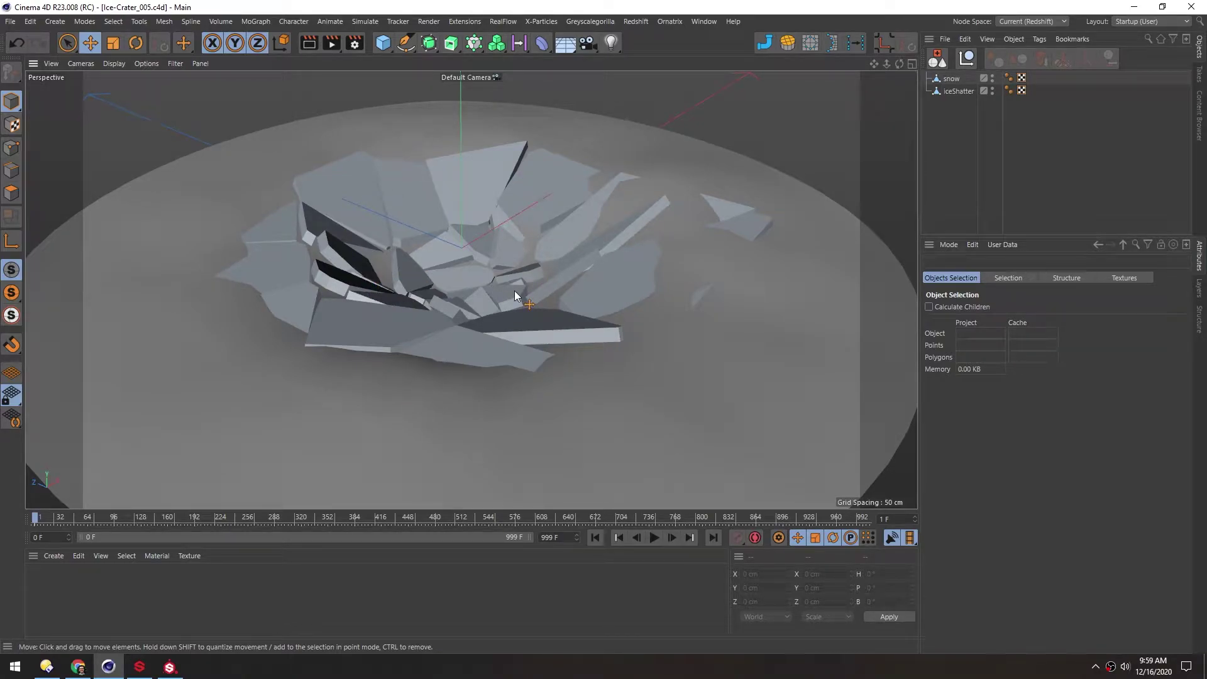
Examine the ice crater model and its two objects, snow and iceShatter.
alt+drag(461, 304, 455, 293)
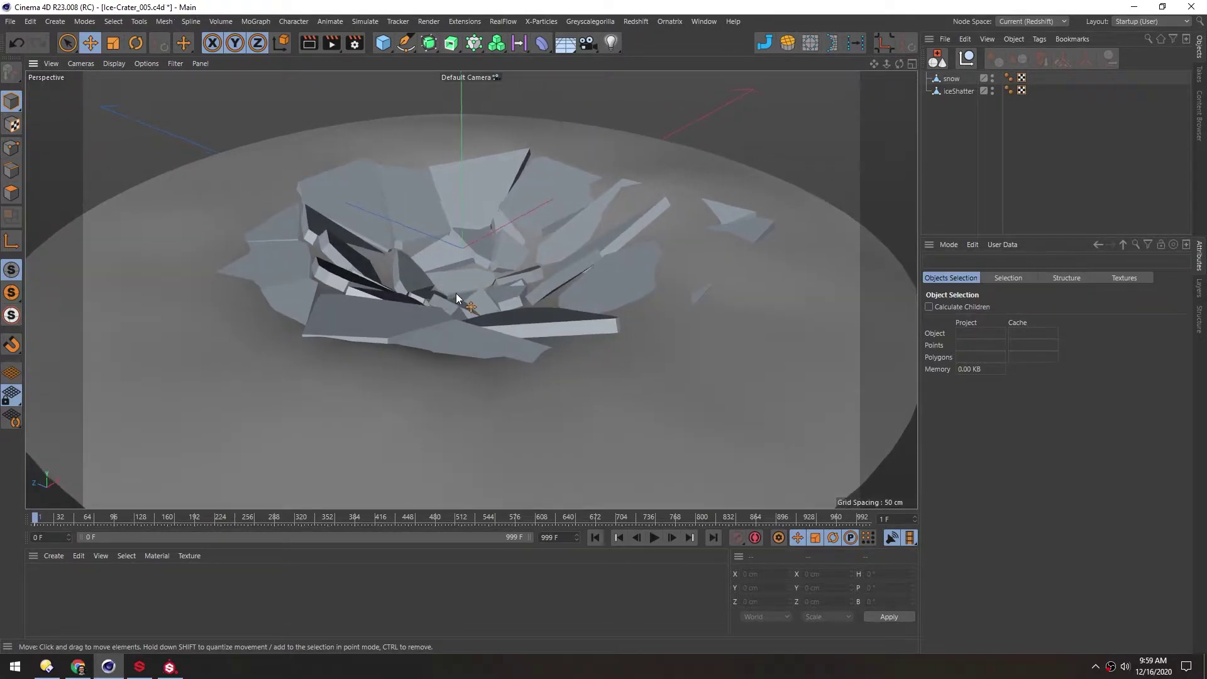
click(945, 78)
click(945, 119)
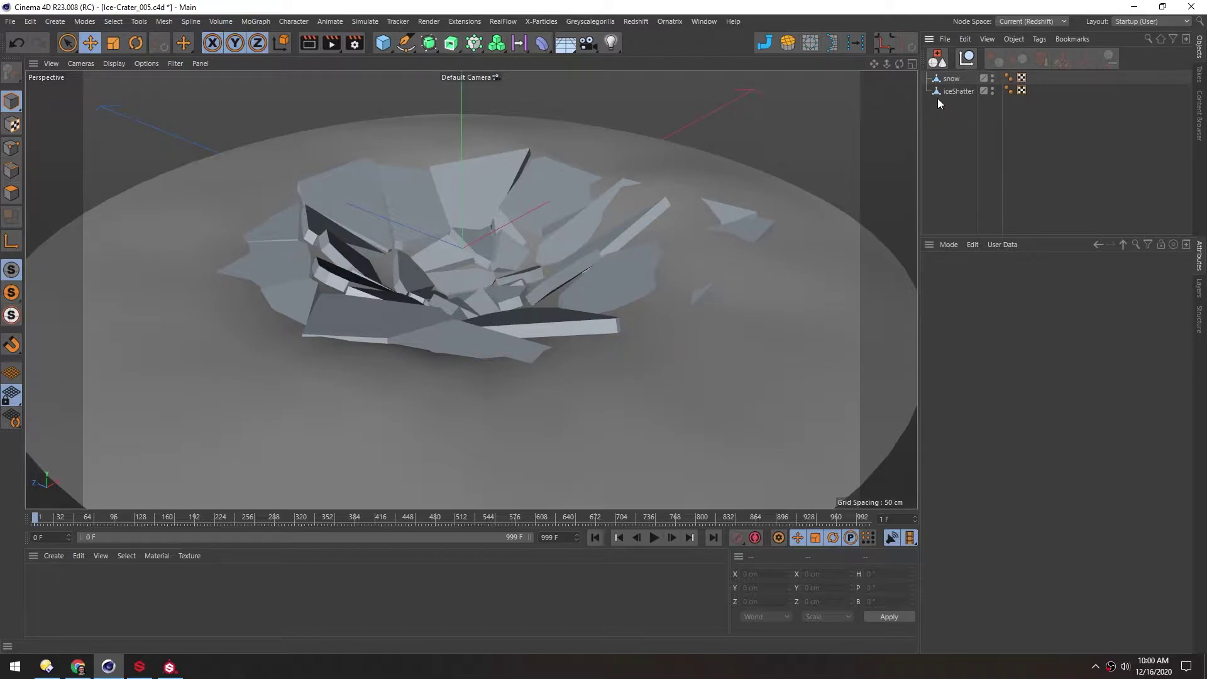
click(949, 81)
click(955, 90)
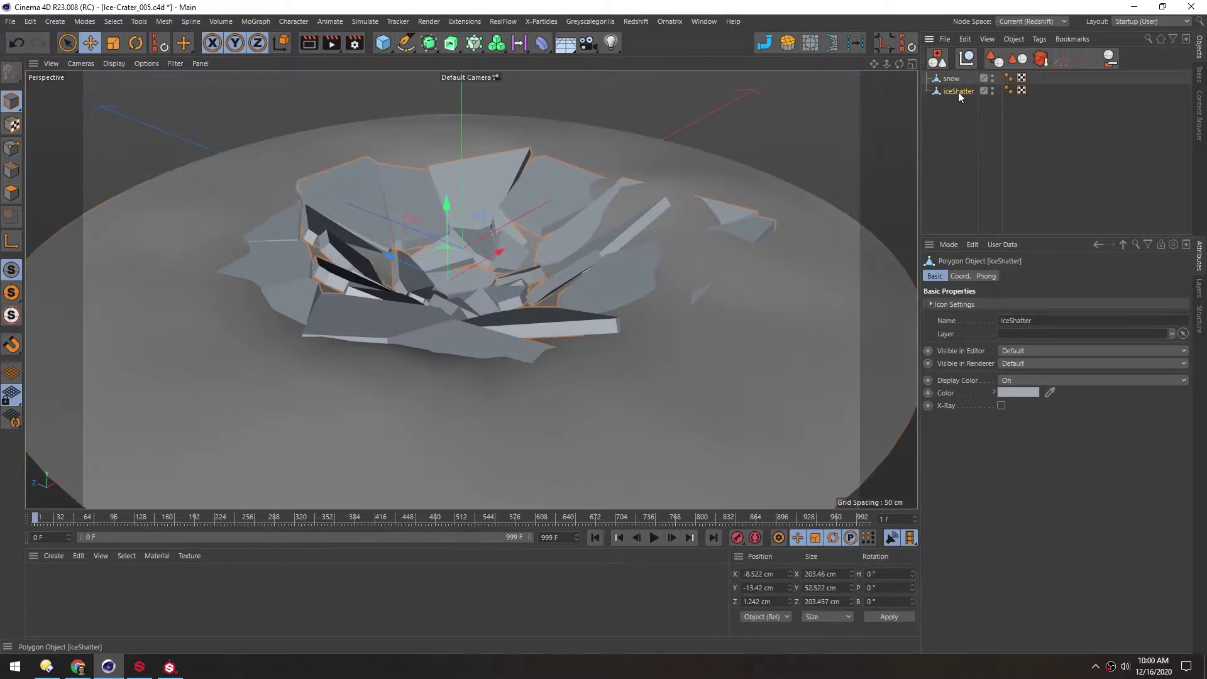
click(958, 112)
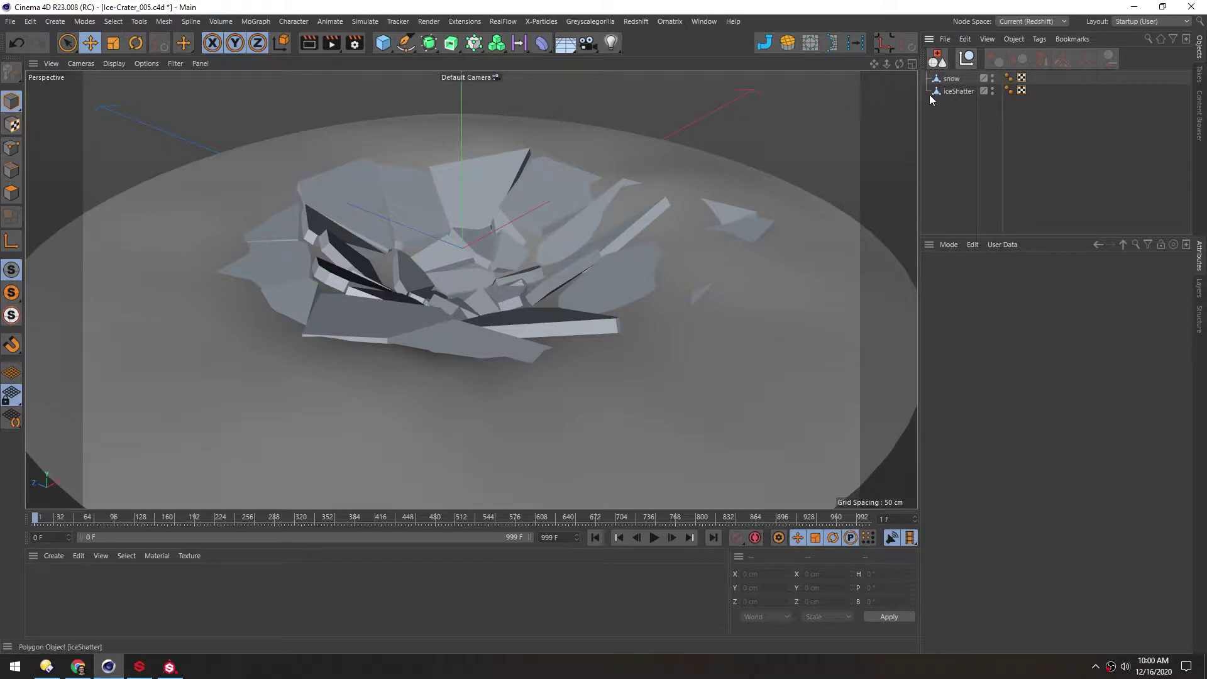
Create a new default material and name it snow.
double_click(371, 584)
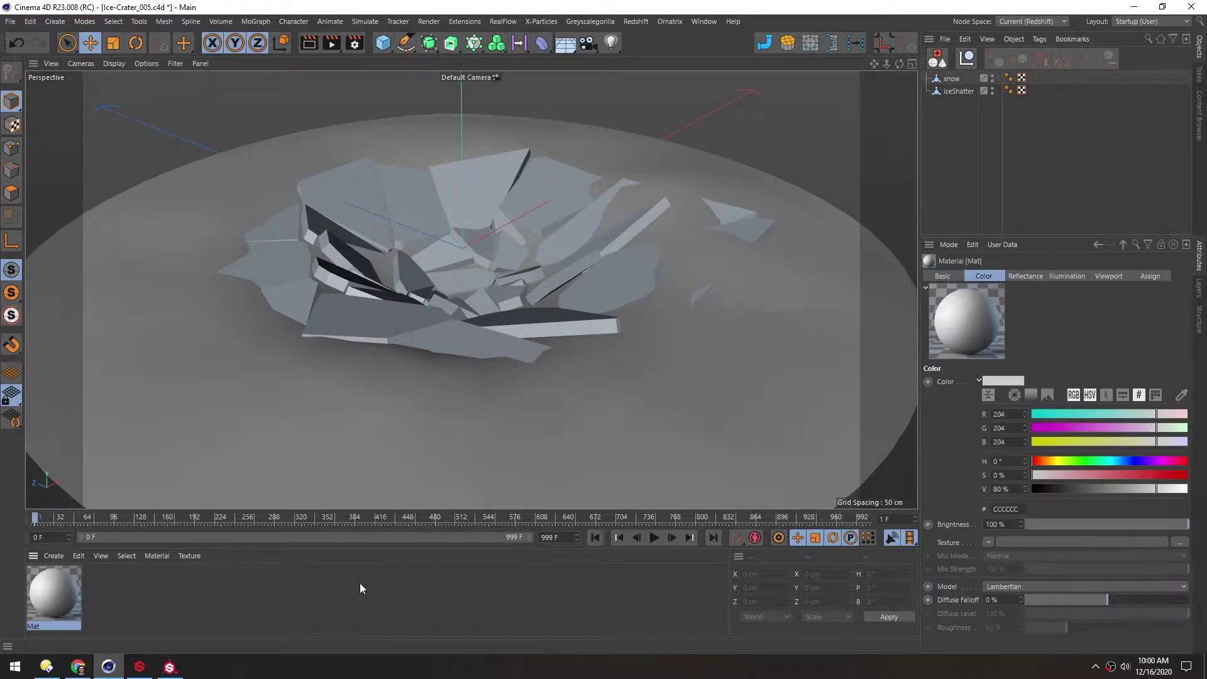
double_click(32, 626)
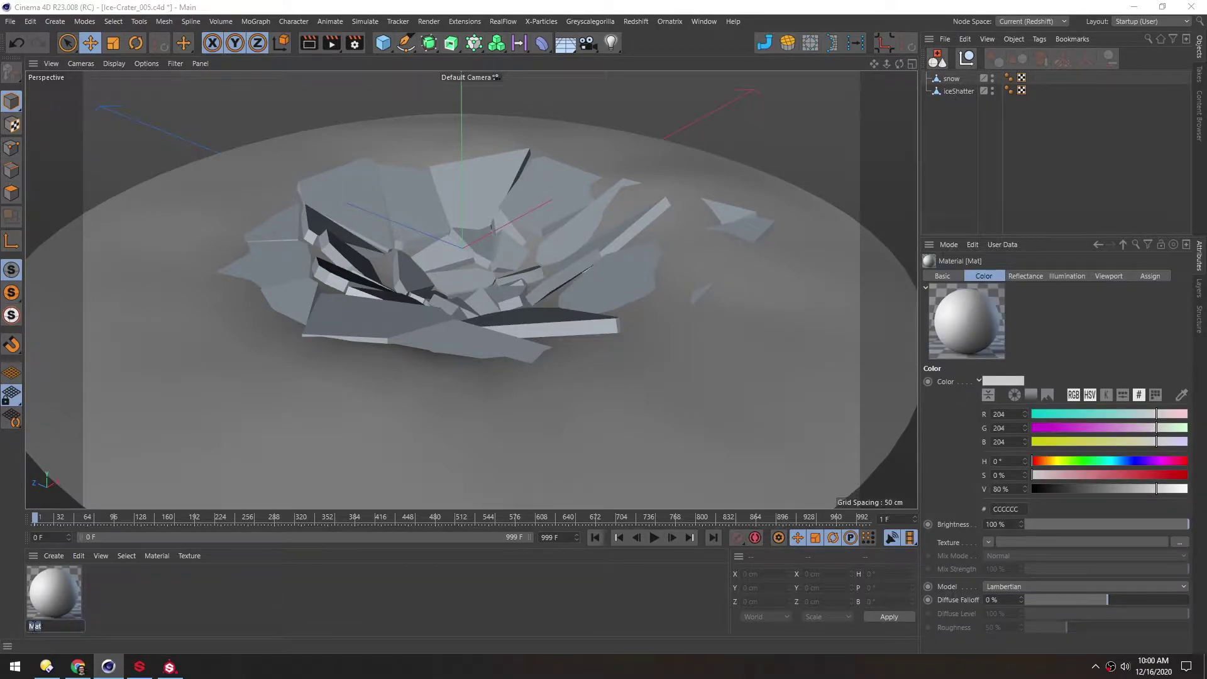
text(snow)
key(Return)
Duplicate the snow material and name the copy ice.
ctrl+drag(70, 601, 100, 626)
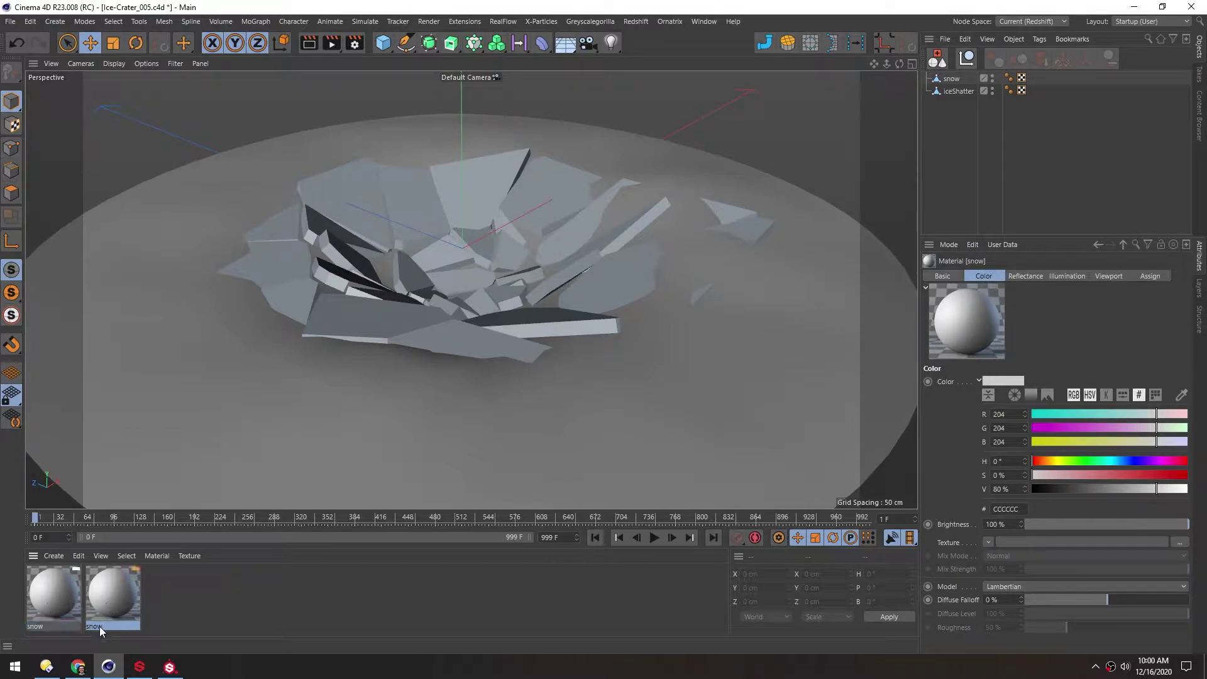
double_click(93, 627)
text(ice)
key(Return)
double_click(187, 594)
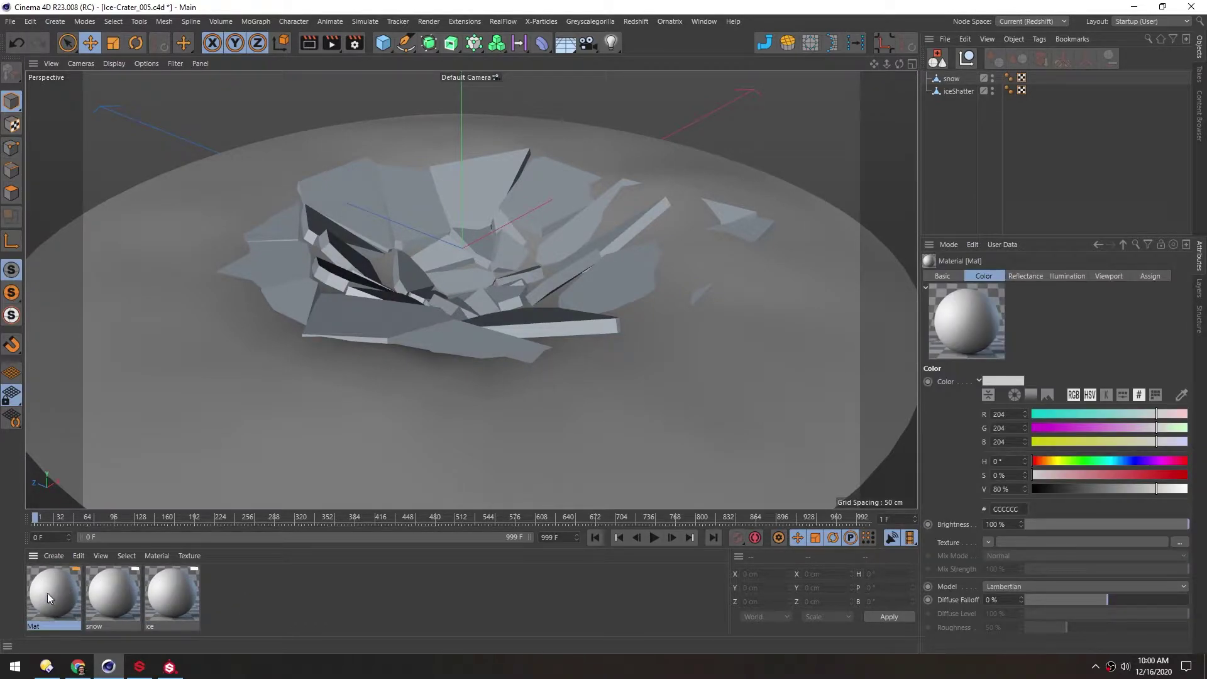
key(Delete)
click(54, 555)
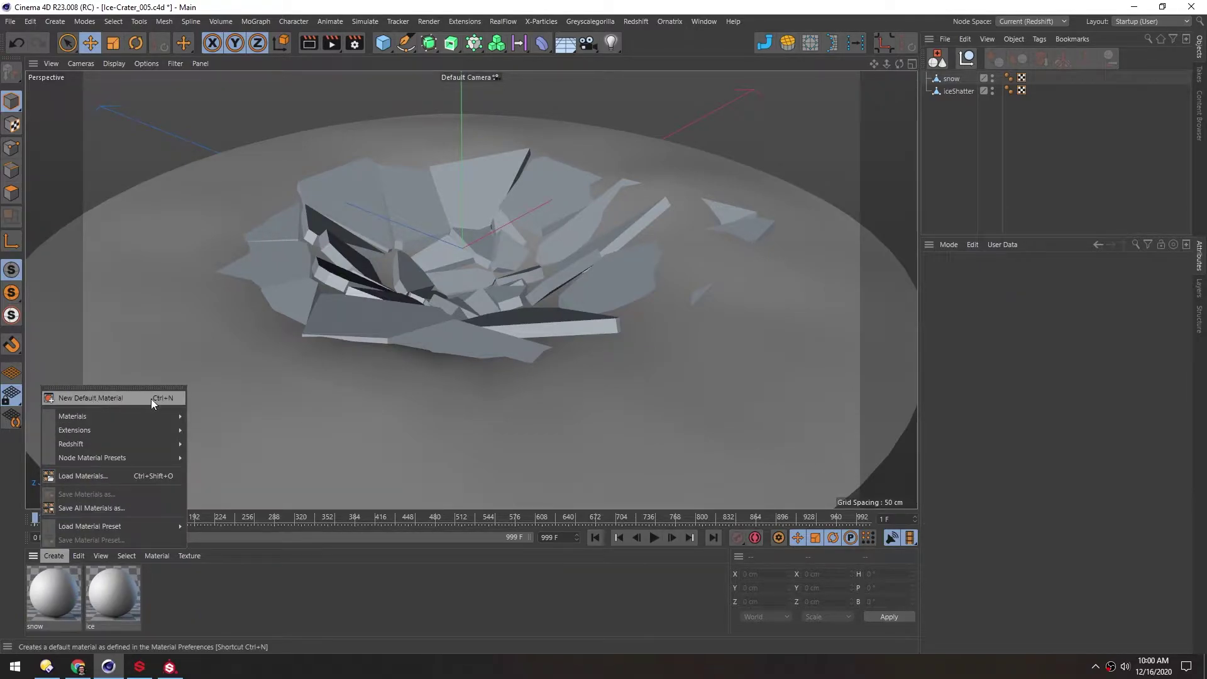
click(247, 587)
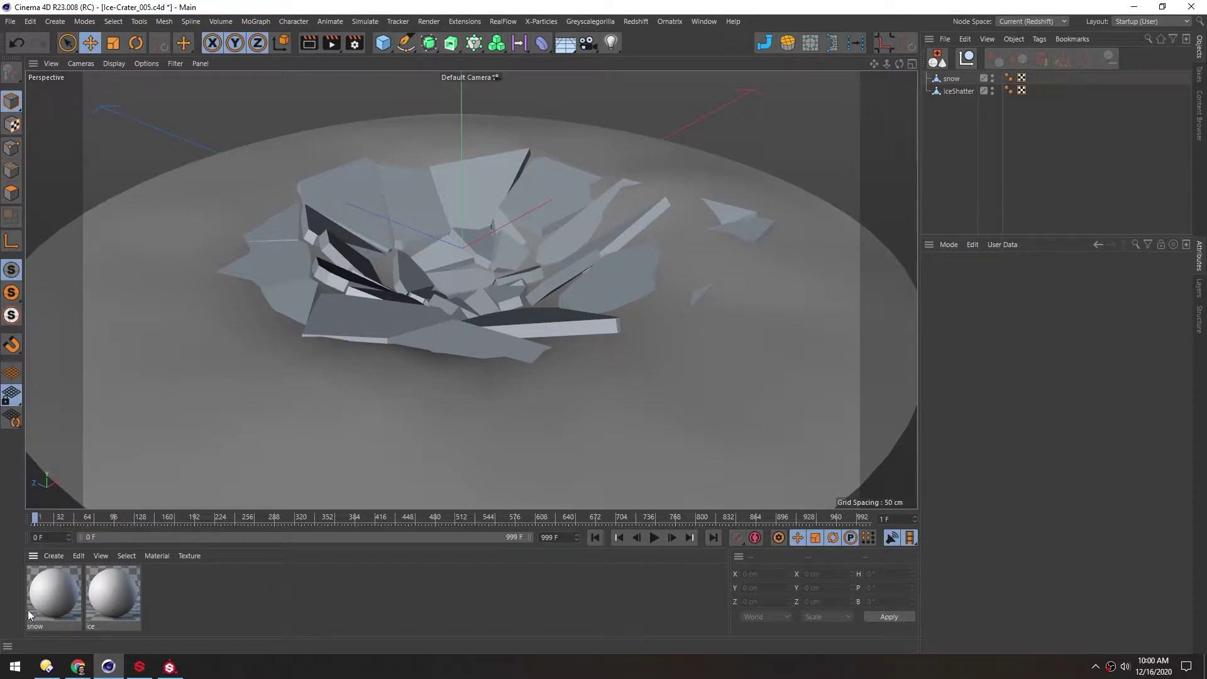
Assign the snow material to the snow object and the ice material to iceShatter, keeping only one material tag on each.
drag(175, 472, 188, 372)
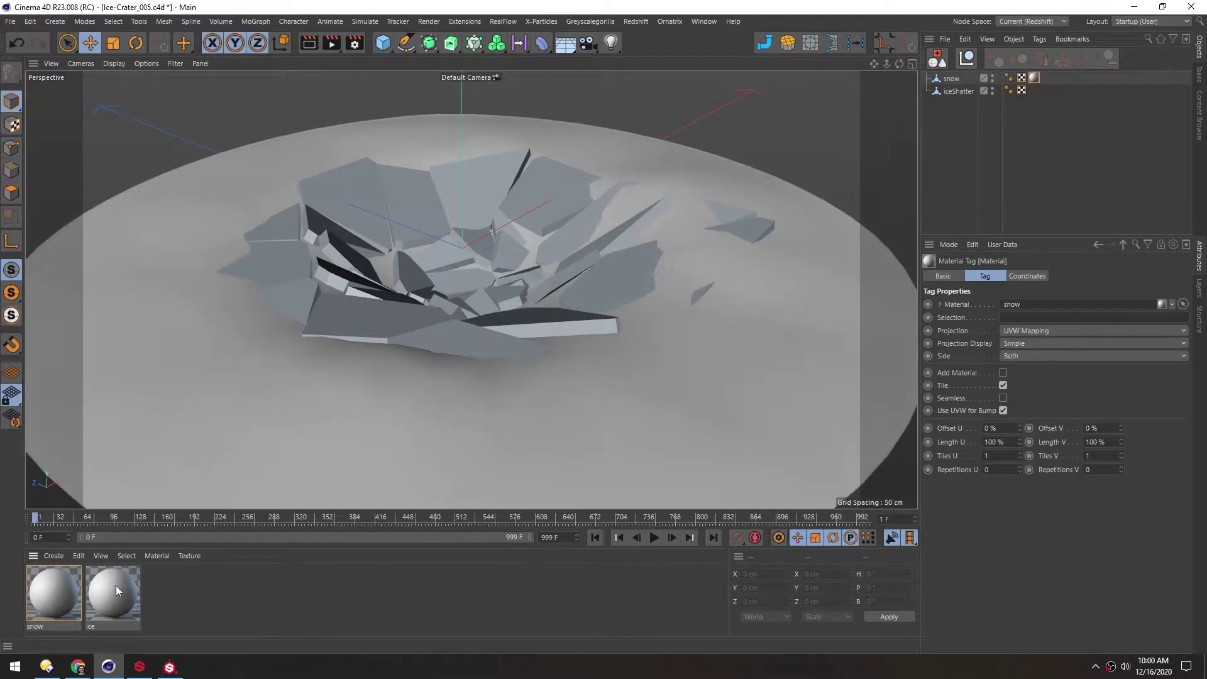
drag(110, 608, 299, 244)
drag(112, 600, 958, 92)
key(Delete)
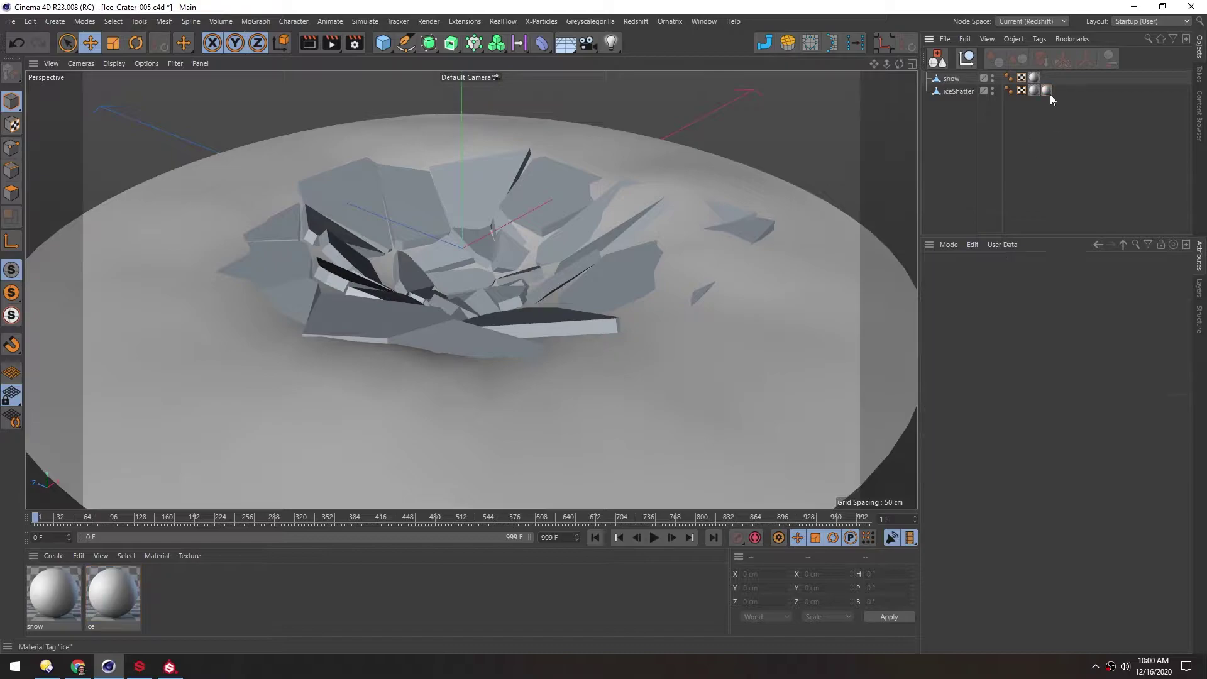
click(1034, 88)
click(1034, 78)
click(289, 612)
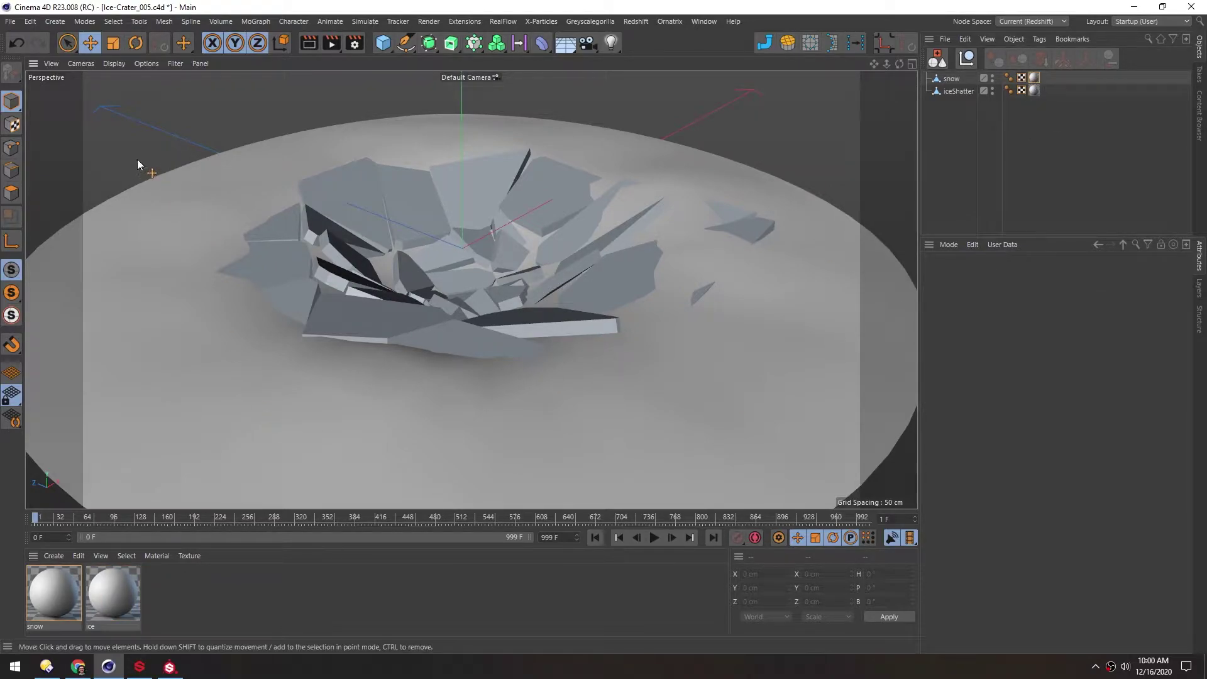
Start an FBX export of the scene in version 7.3 (2013) with Phong / Lambert materials and normals included.
click(10, 22)
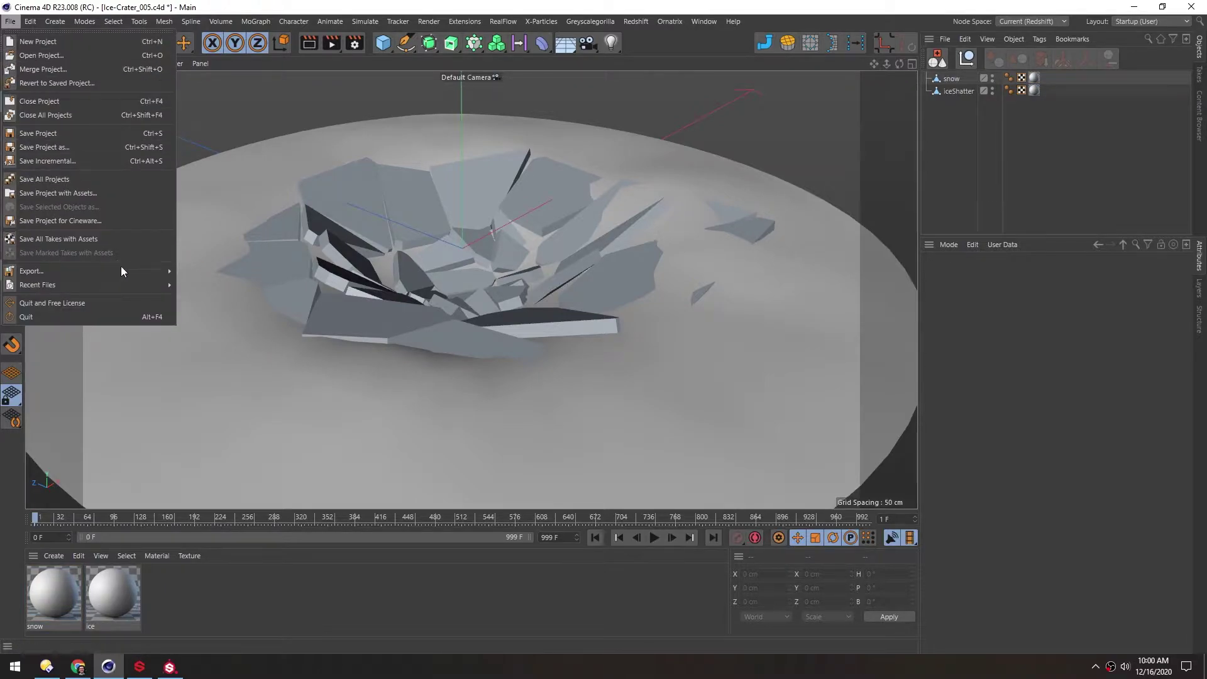
mouse_move(131, 270)
click(205, 382)
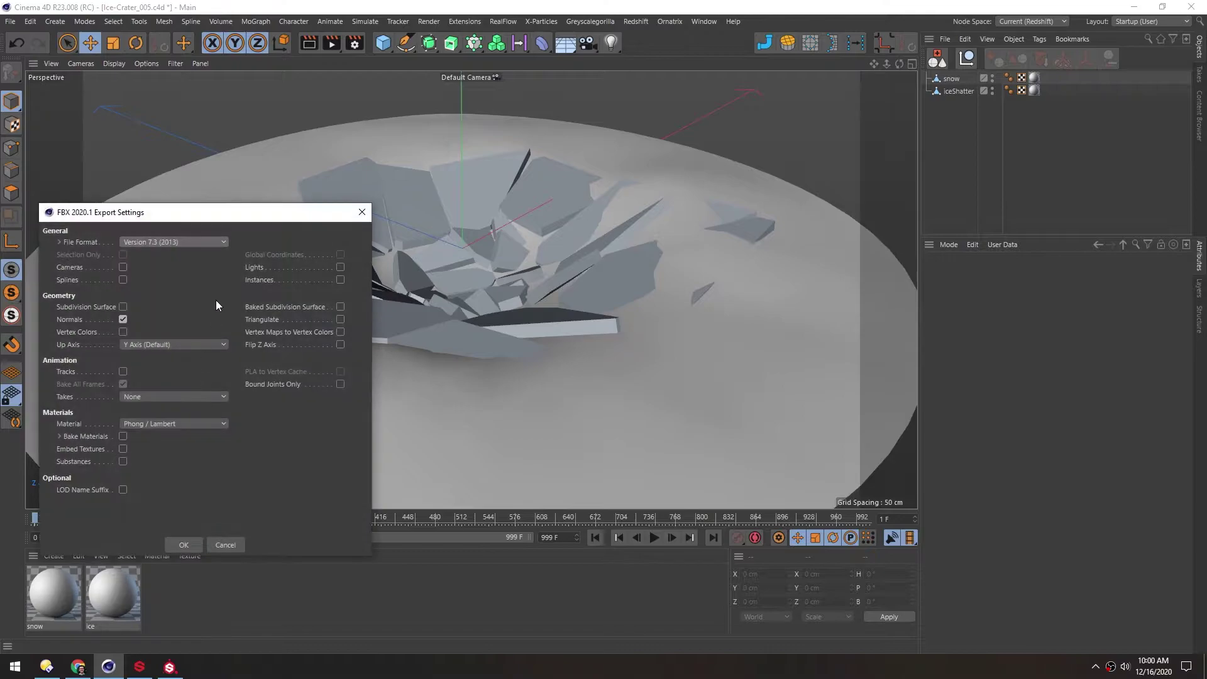
drag(216, 210, 493, 127)
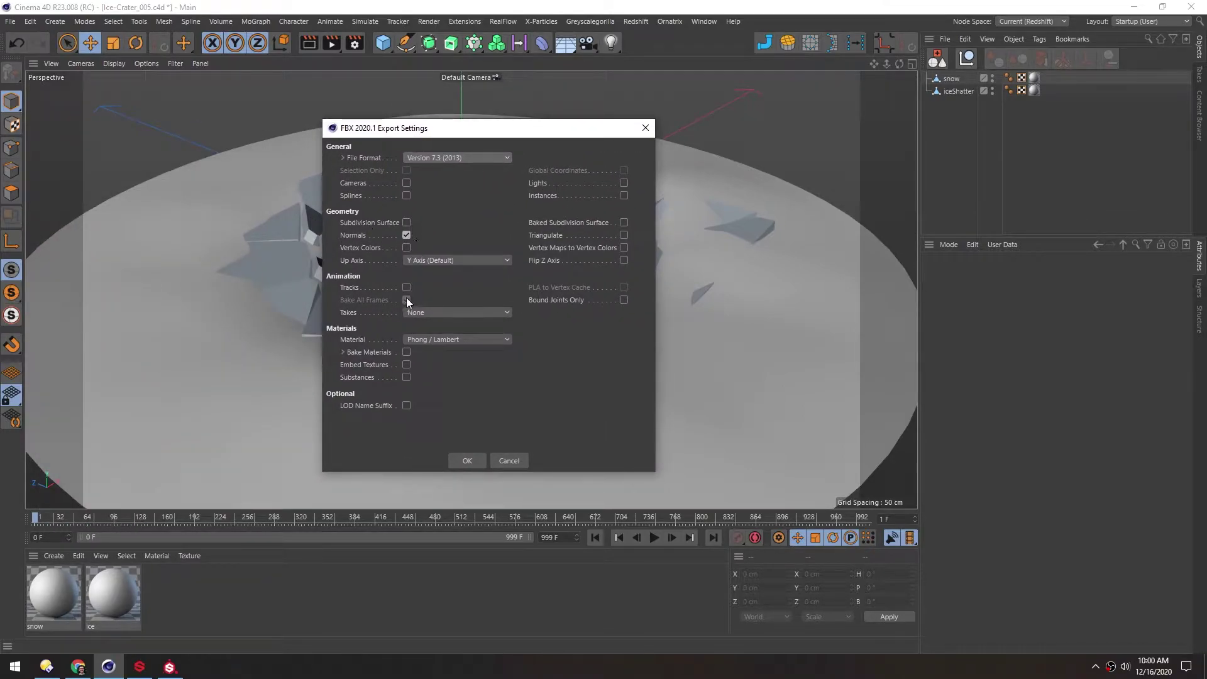
click(427, 341)
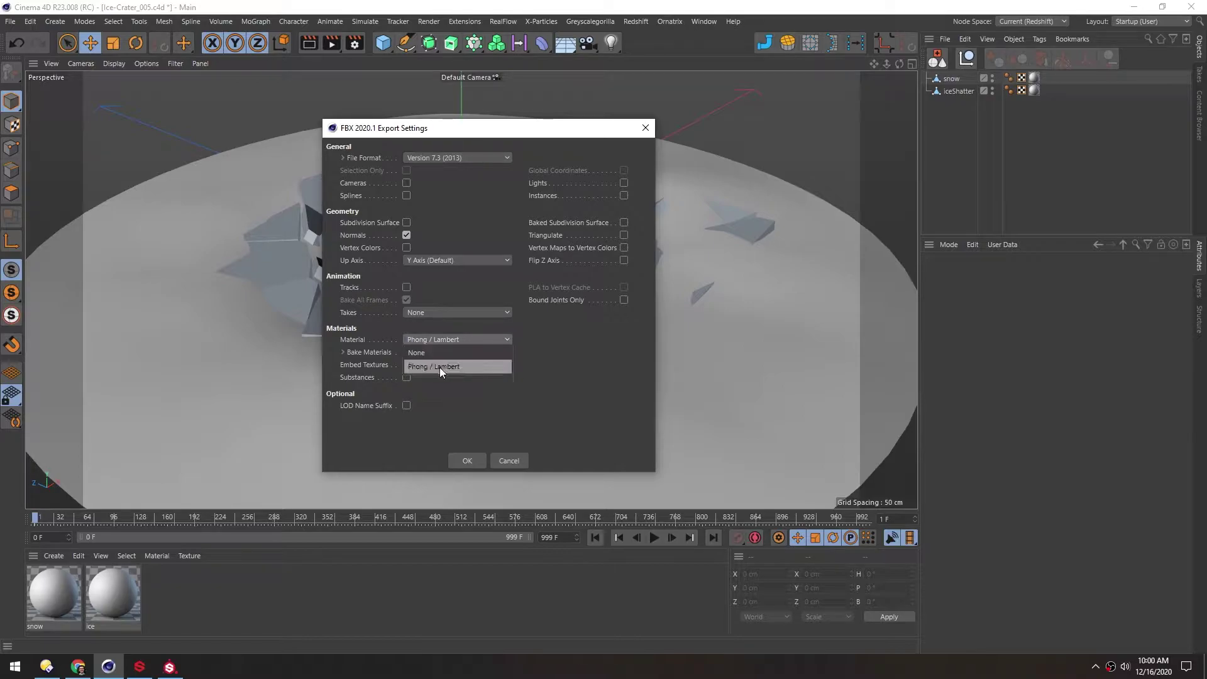
click(439, 365)
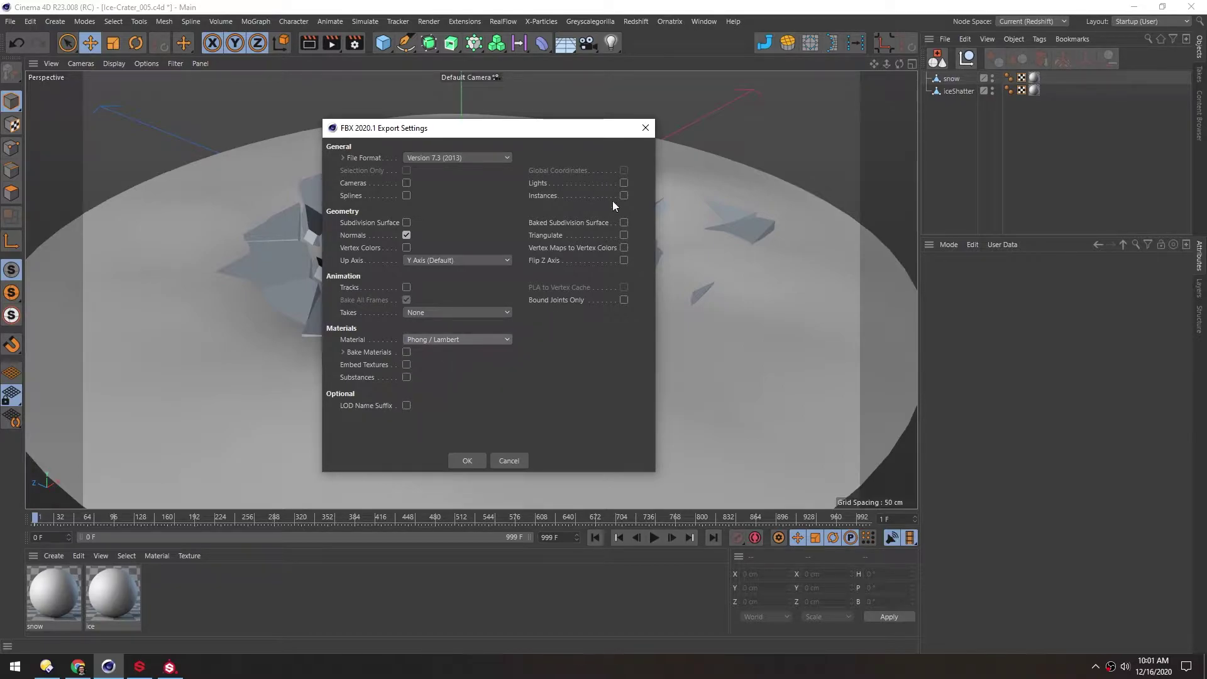
click(467, 460)
Save the FBX export as Ice-Crater_008.fbx in the exports folder.
double_click(599, 105)
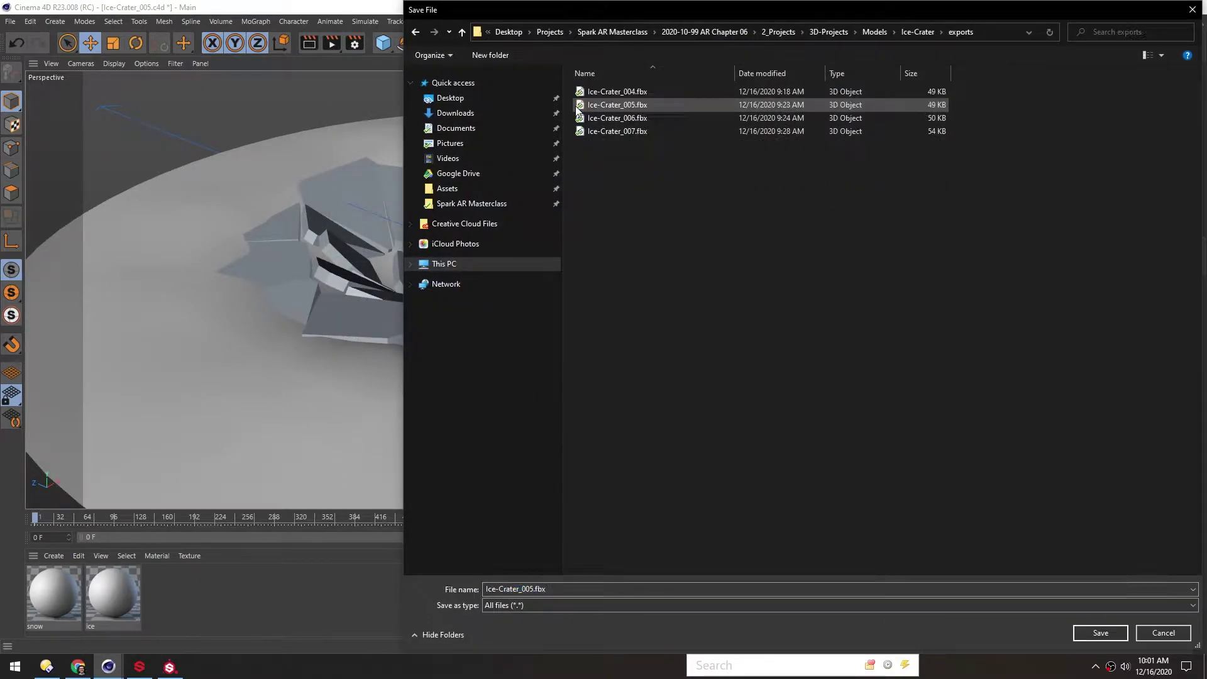
click(617, 131)
drag(530, 589, 607, 590)
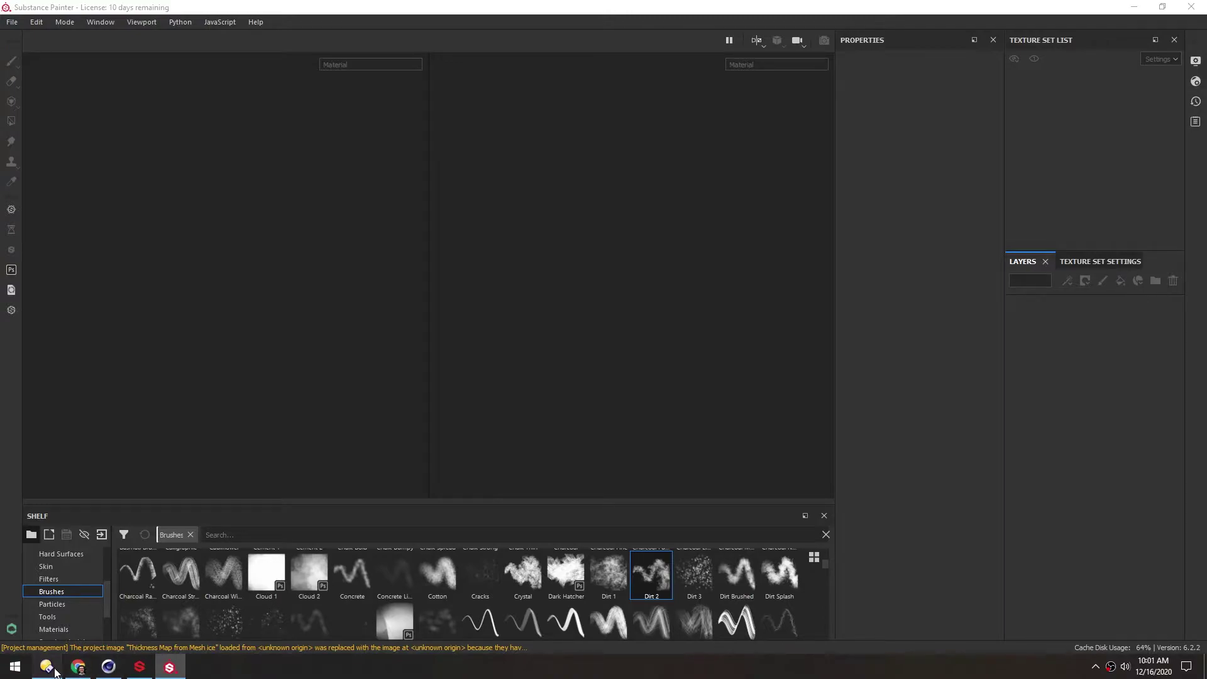
In Substance Painter, create a Spark AR Studio project from Ice-Crater_008.fbx with a document resolution of 2048.
click(54, 669)
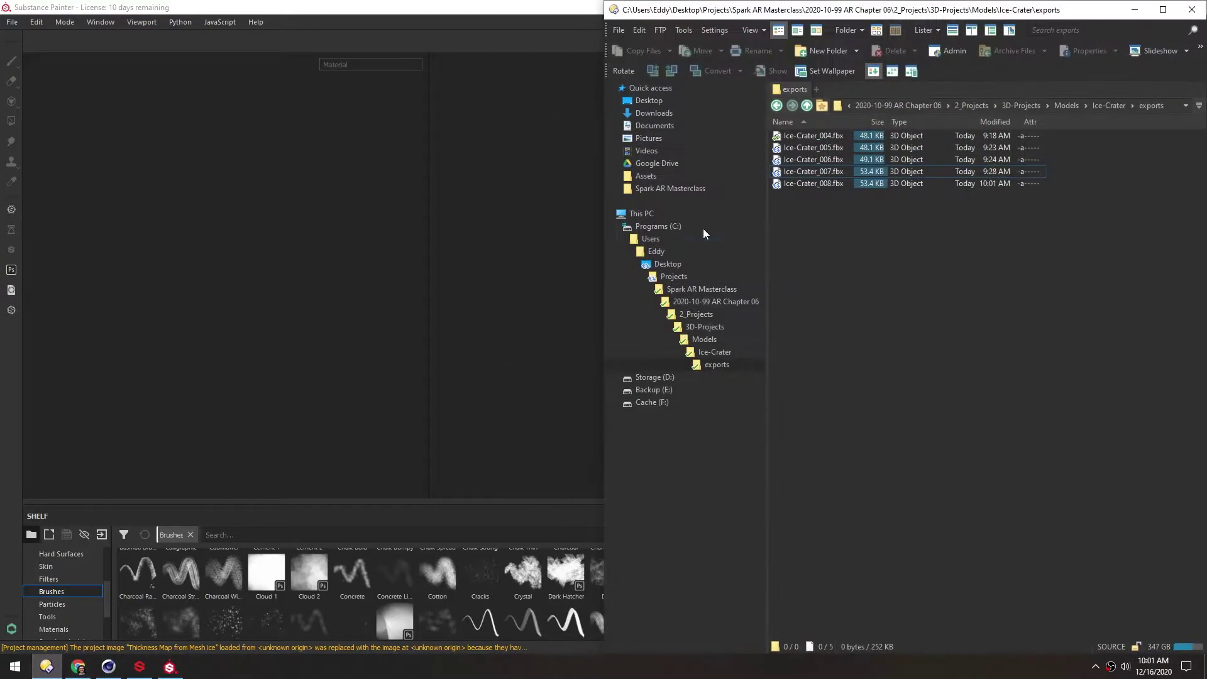
mouse_move(823, 183)
mouse_down()
mouse_move(240, 207)
mouse_move(245, 232)
mouse_move(277, 255)
mouse_move(257, 216)
mouse_up()
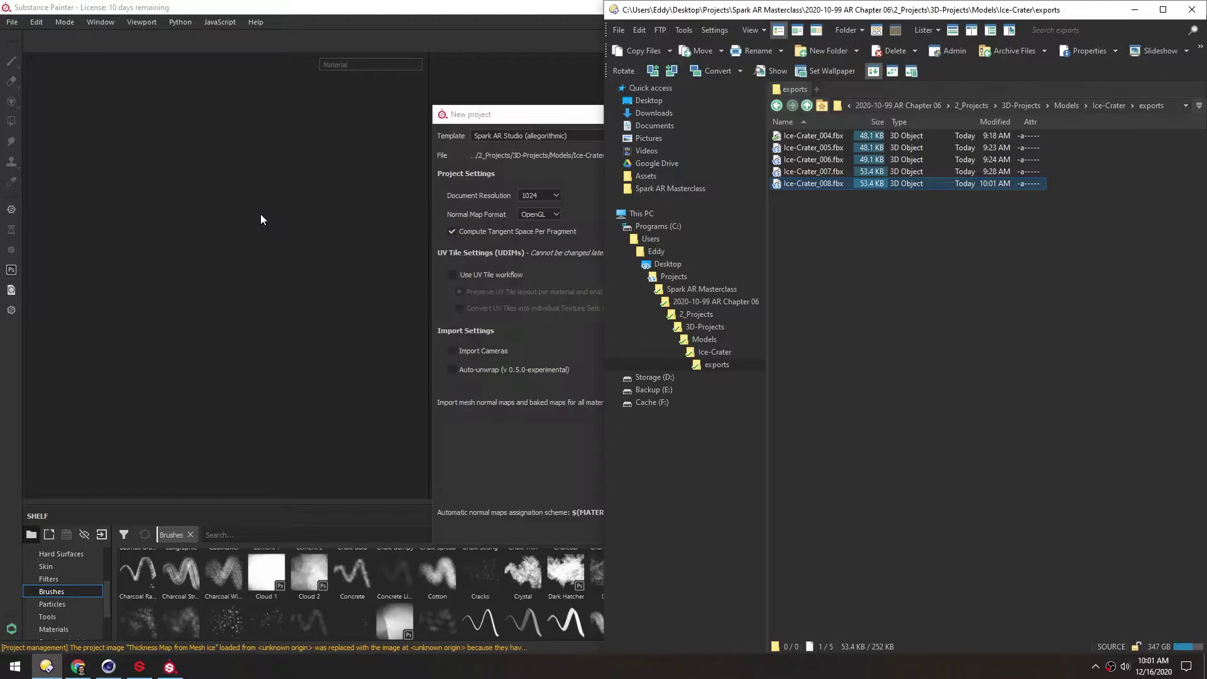
click(519, 117)
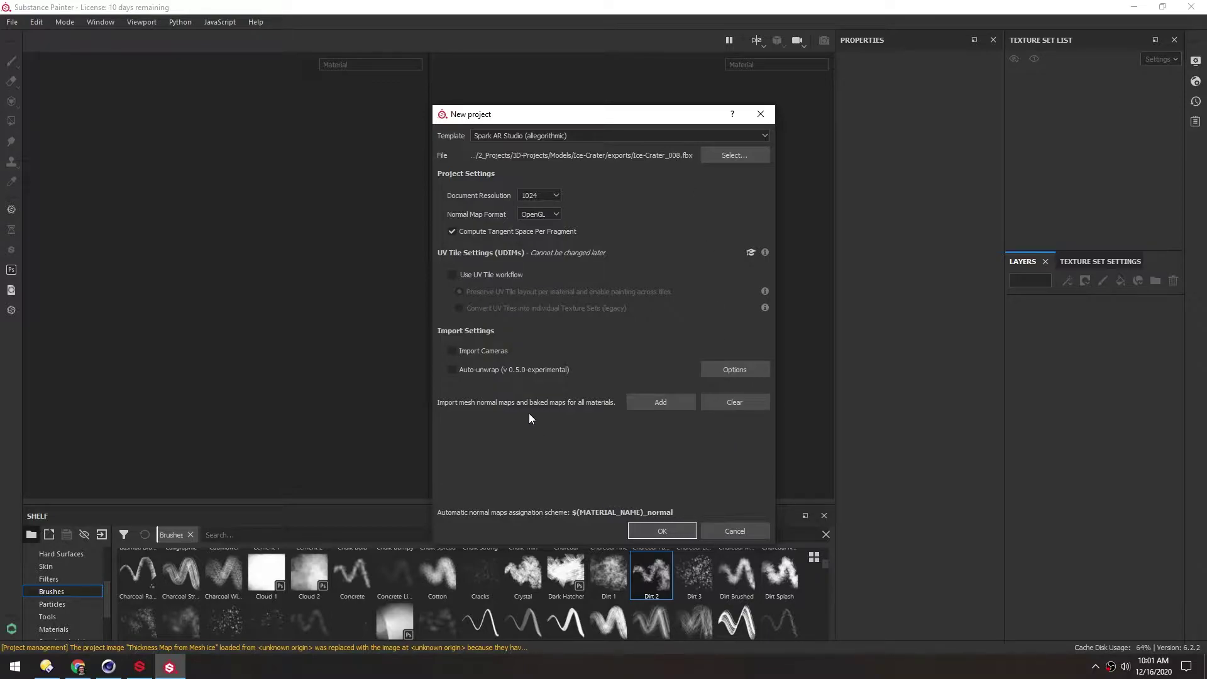
click(528, 196)
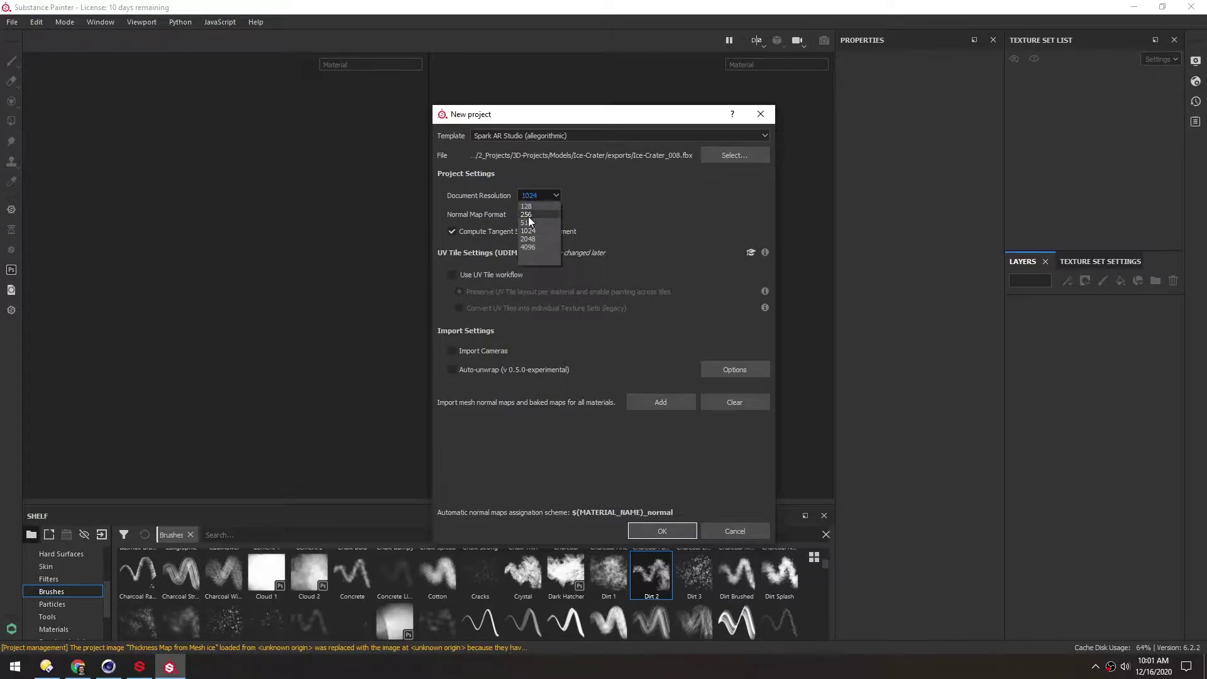
click(526, 239)
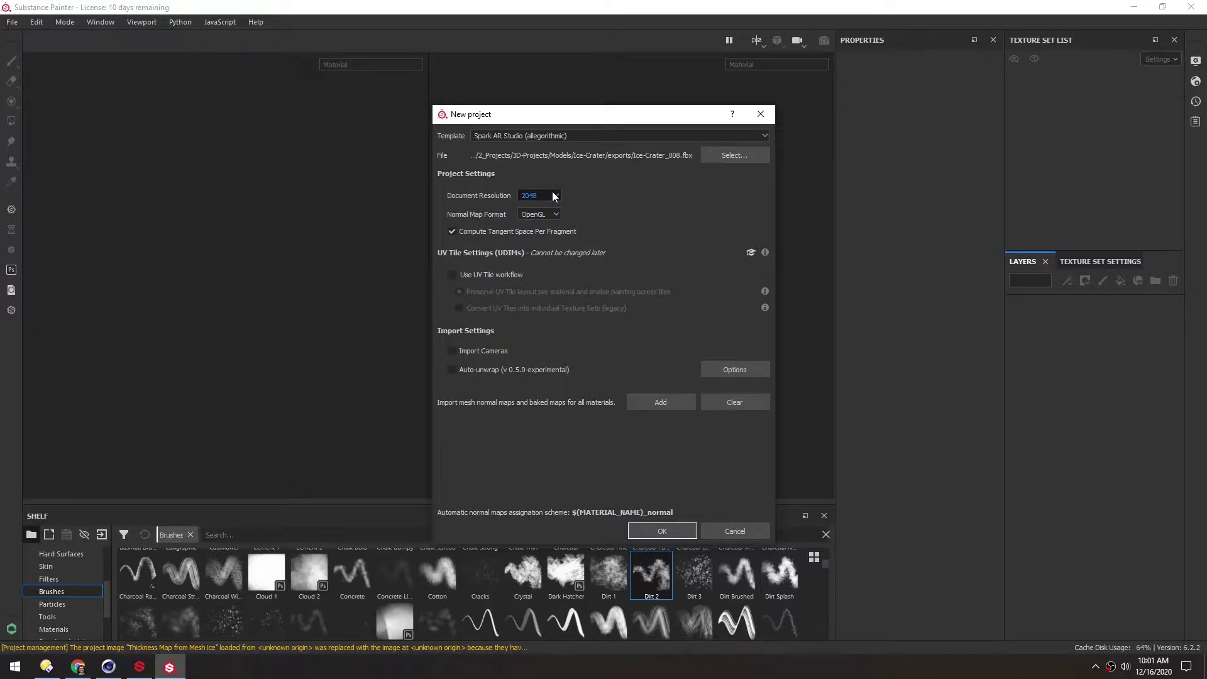
click(664, 532)
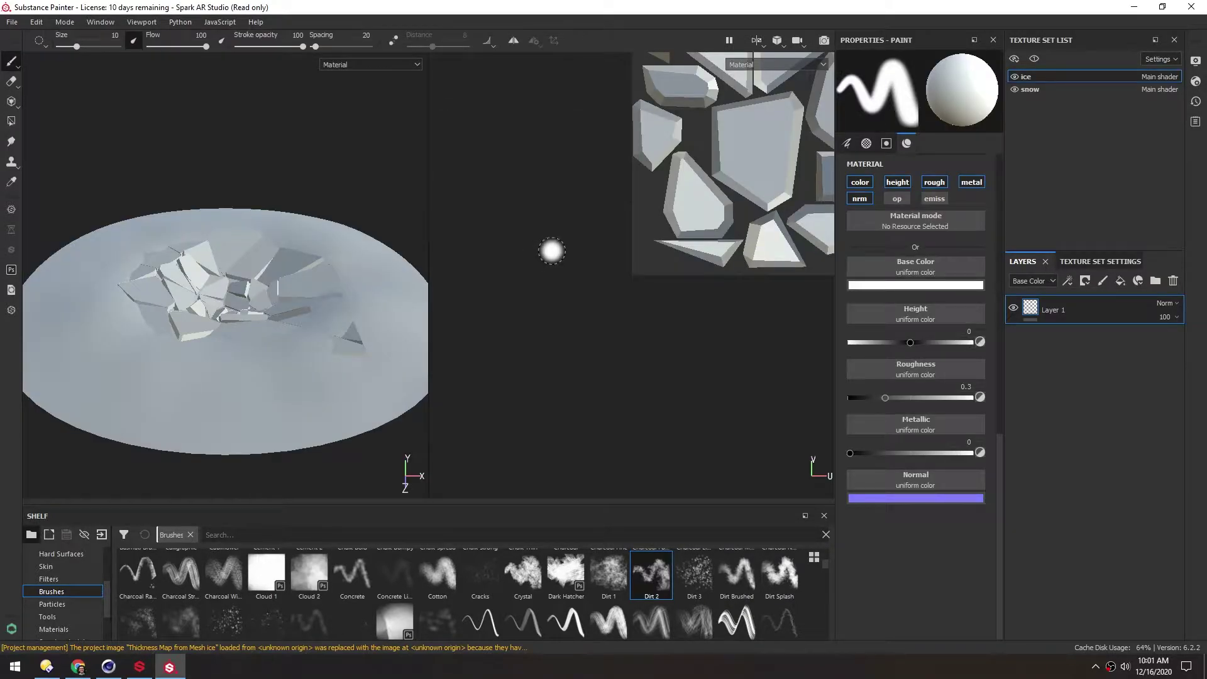
Compare the UV layouts of the snow and ice texture sets in the 2D view.
click(1030, 89)
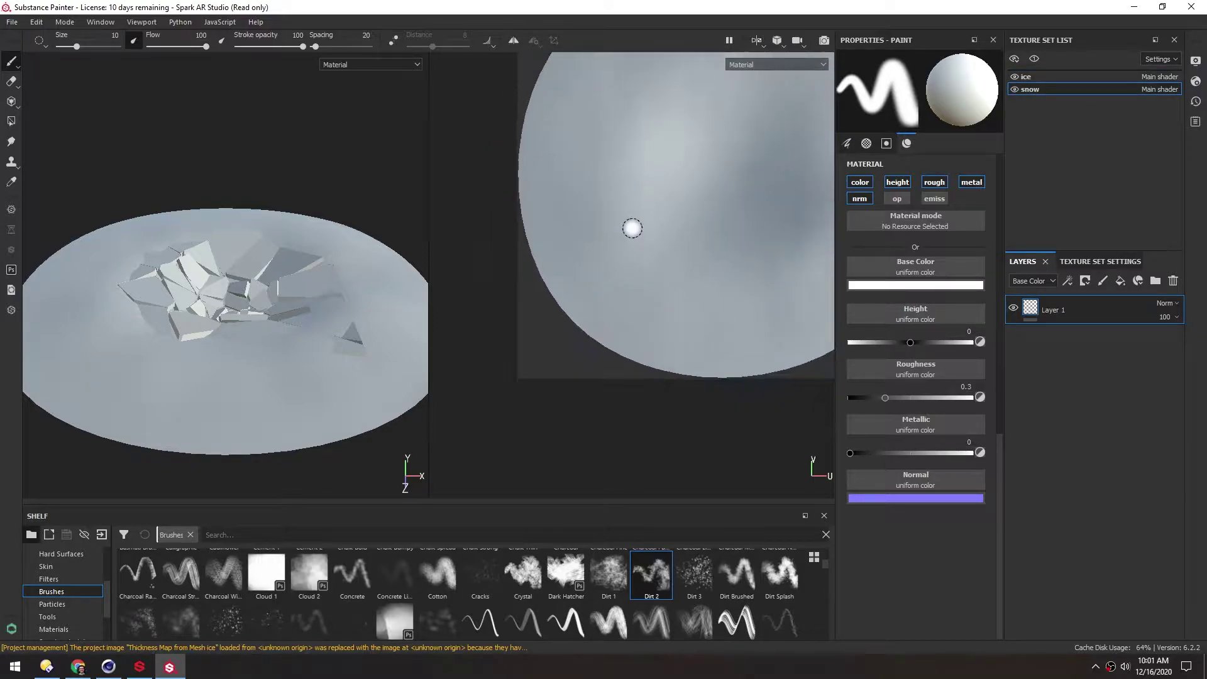
alt+middle_drag(689, 172, 626, 250)
scroll(638, 220, down, 1)
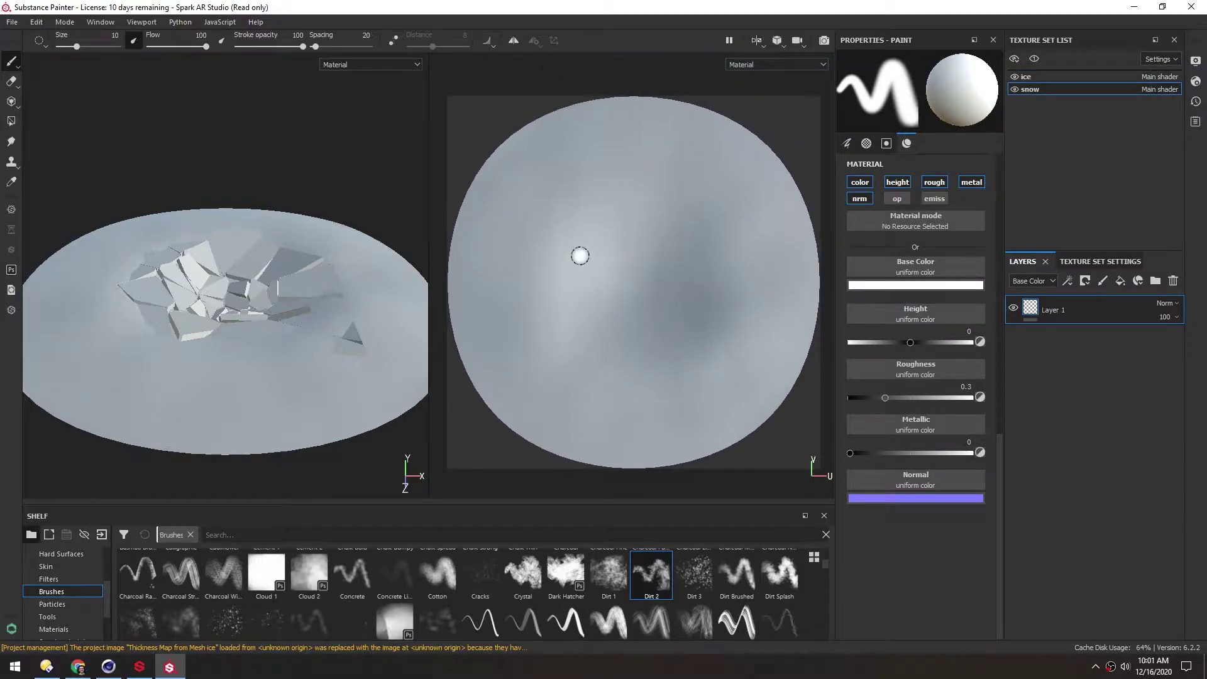
click(1030, 77)
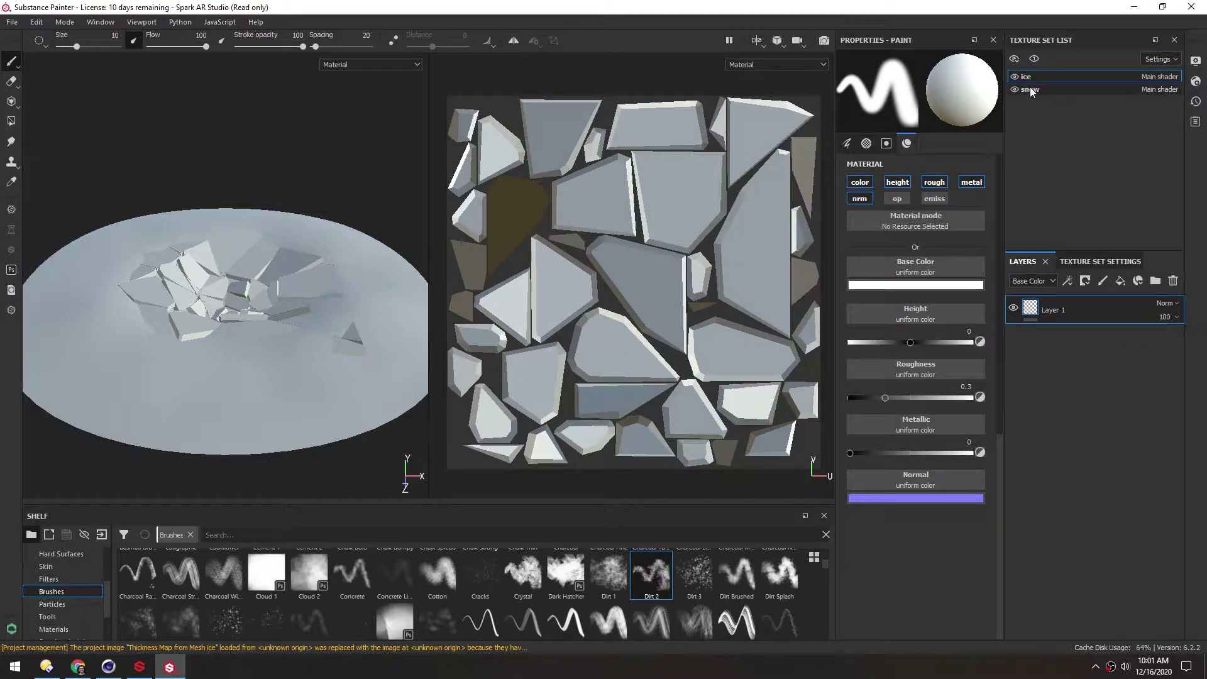
click(1030, 89)
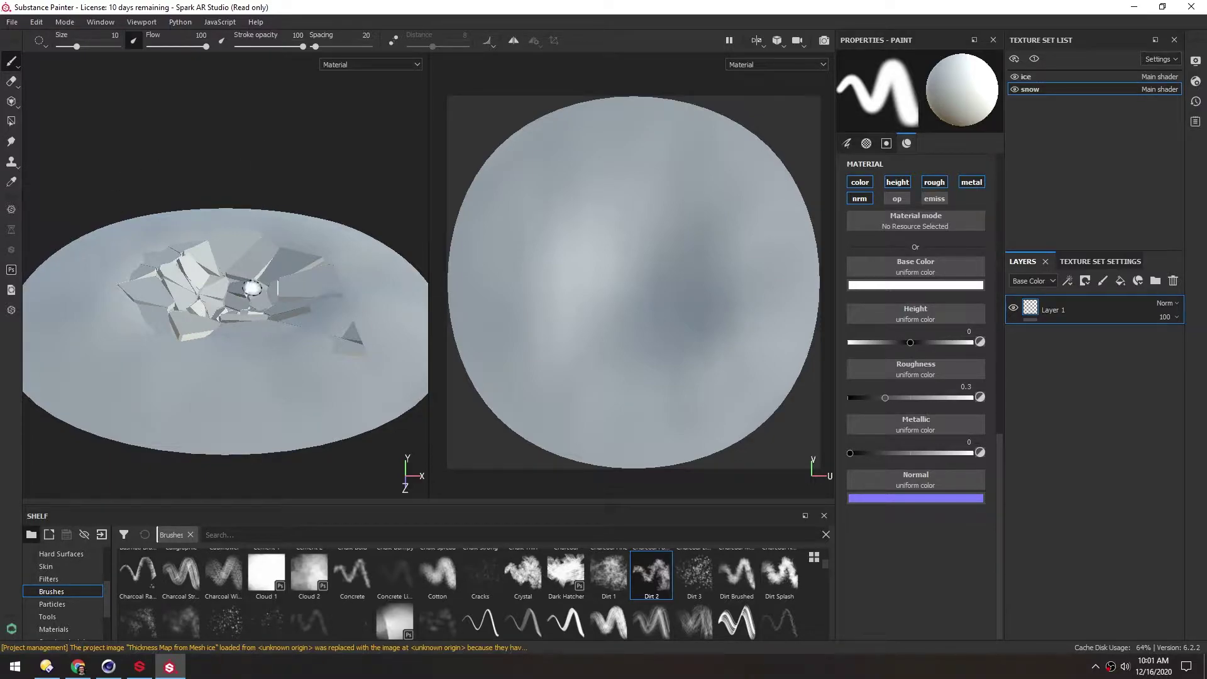
Bake the mesh maps for both texture sets at an output size of 2048 with the ID map excluded.
click(1083, 263)
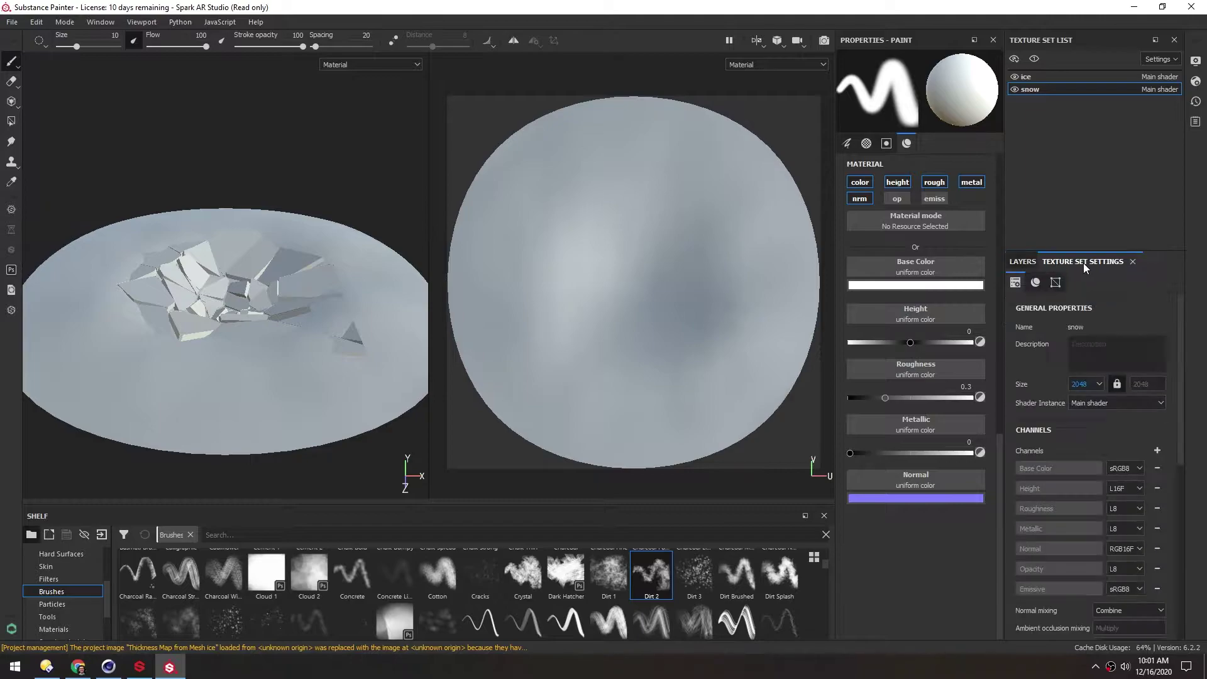
drag(1177, 314, 1197, 443)
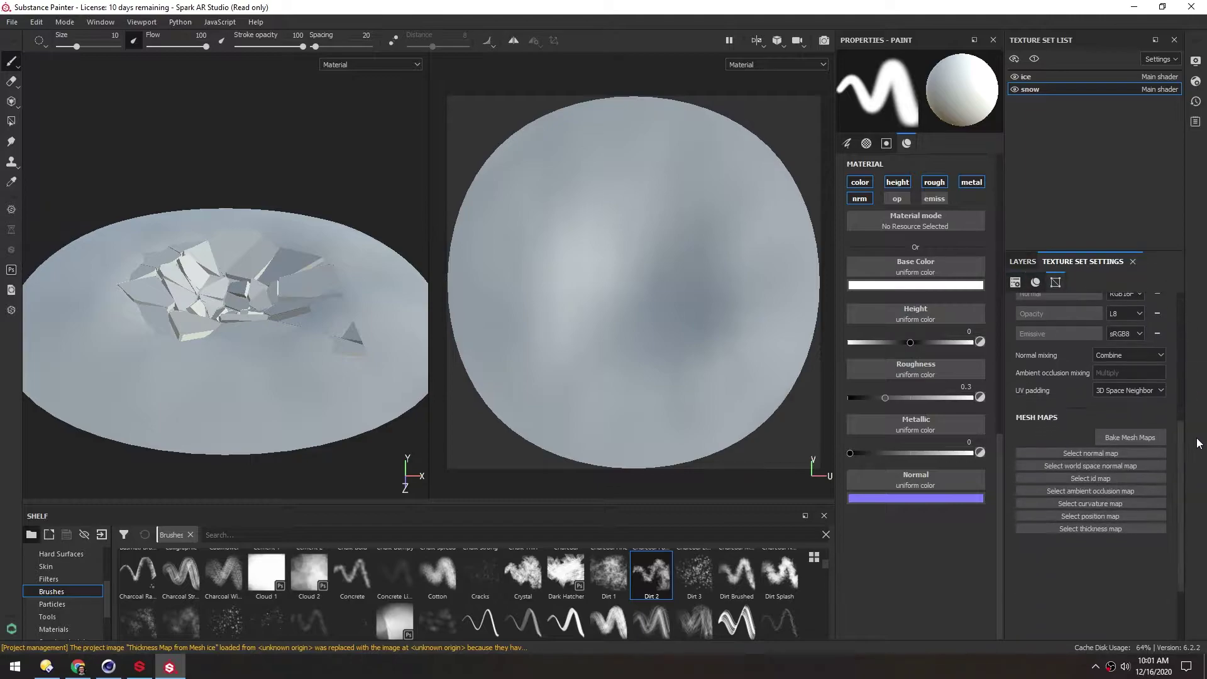
click(1119, 439)
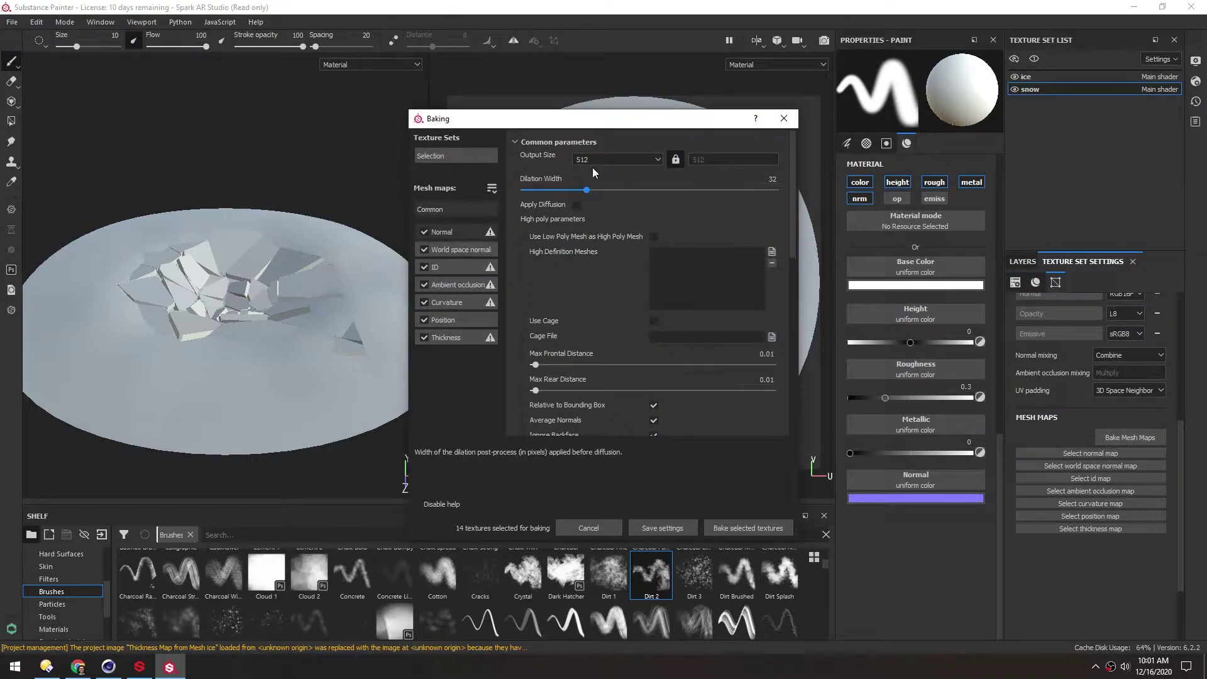
click(589, 157)
click(588, 220)
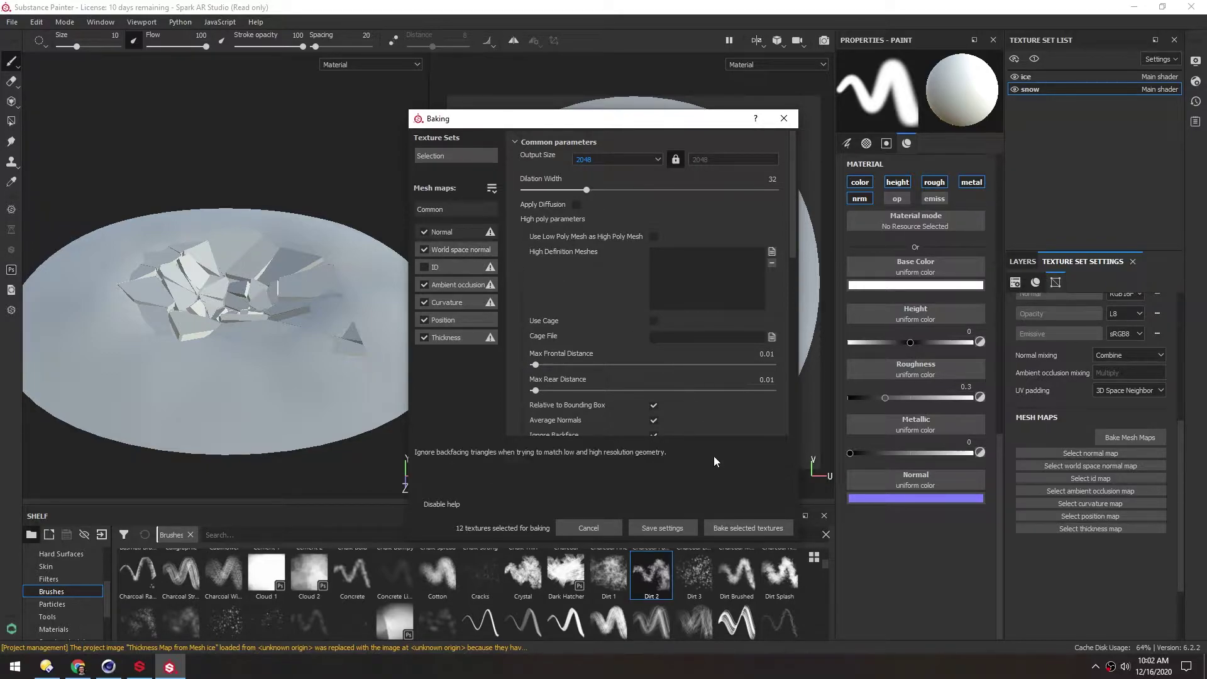
click(753, 530)
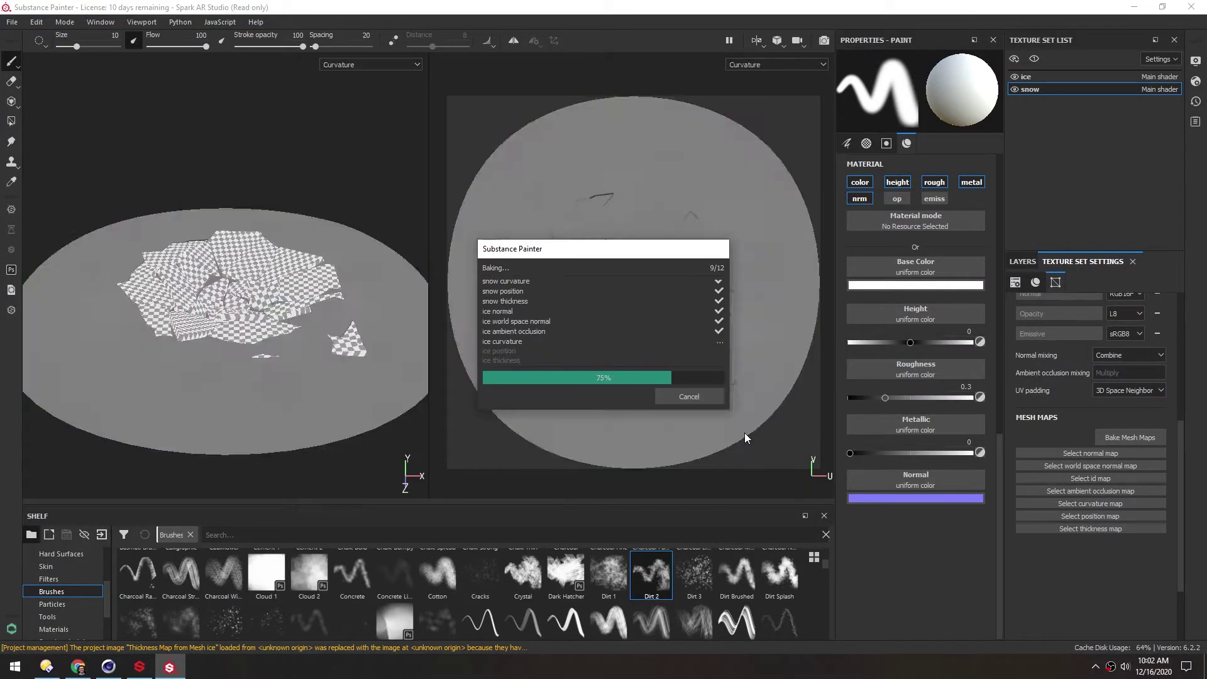
Close the finished bake dialog and display the project's baked maps as larger thumbnails in a taller shelf, with the layer stack shown.
click(681, 397)
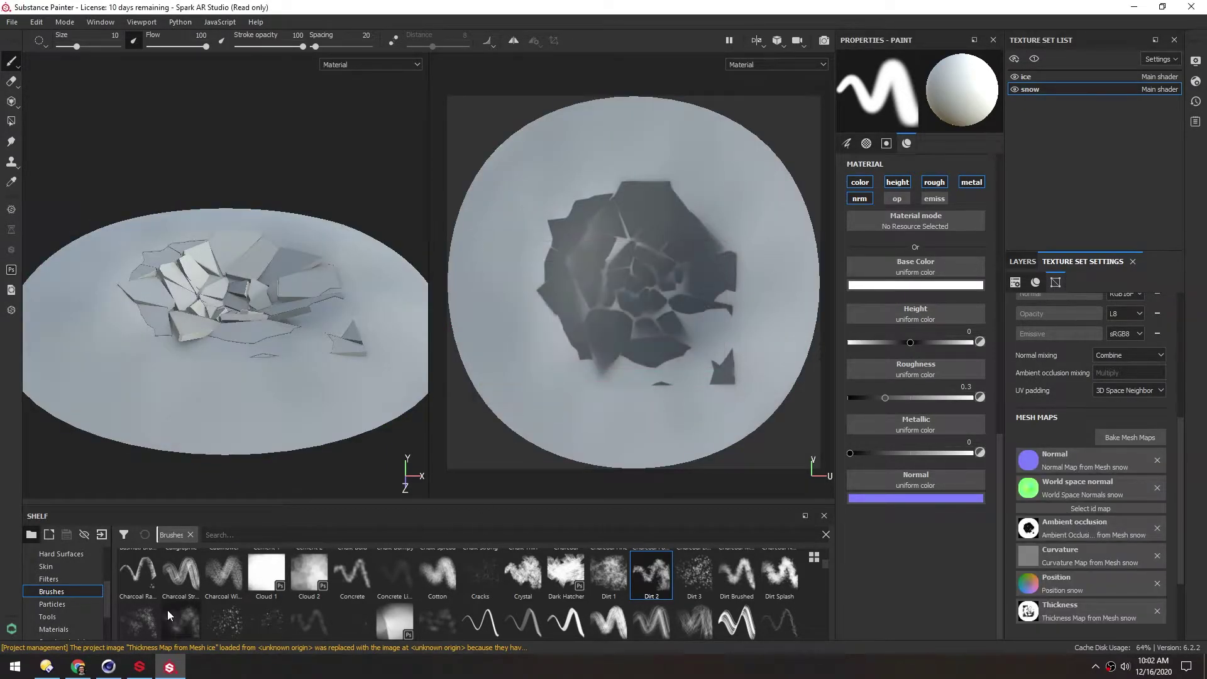
drag(107, 600, 107, 573)
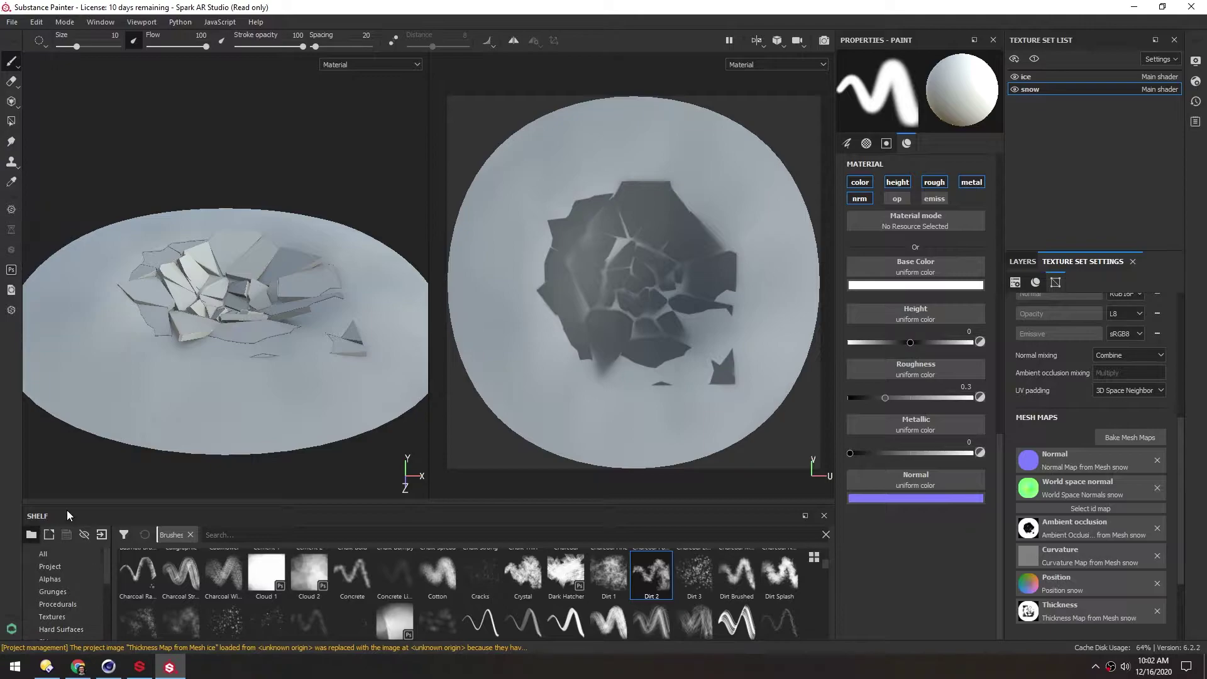
click(45, 567)
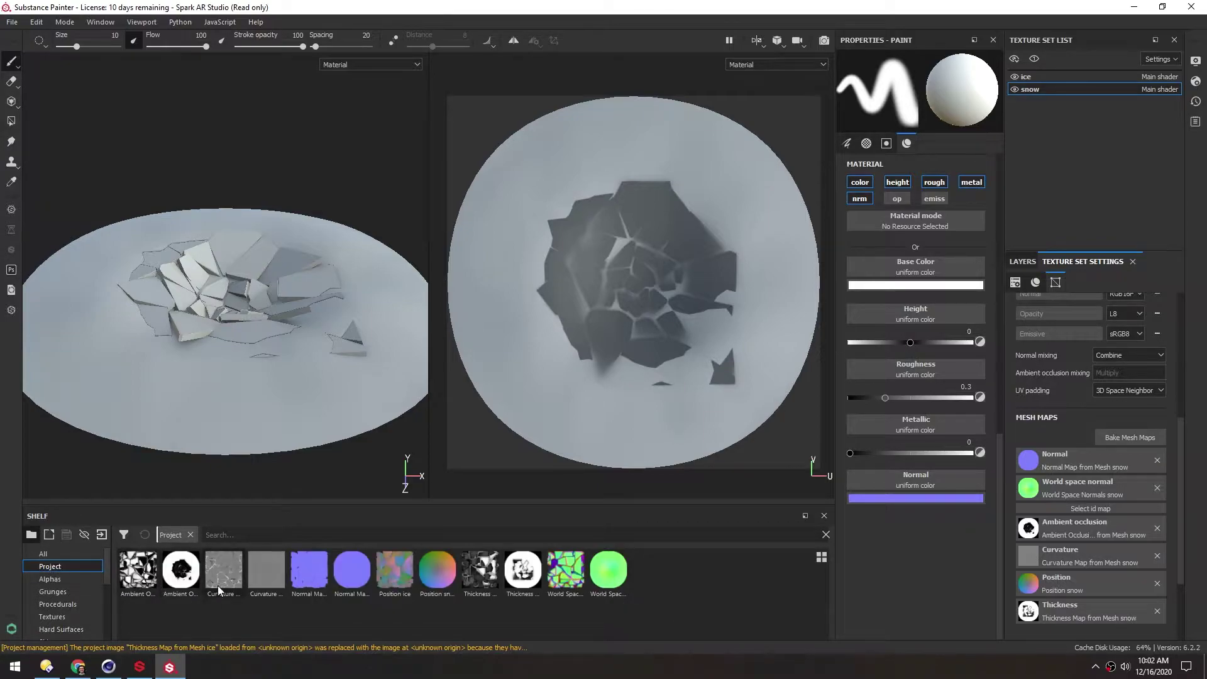
click(821, 558)
click(824, 596)
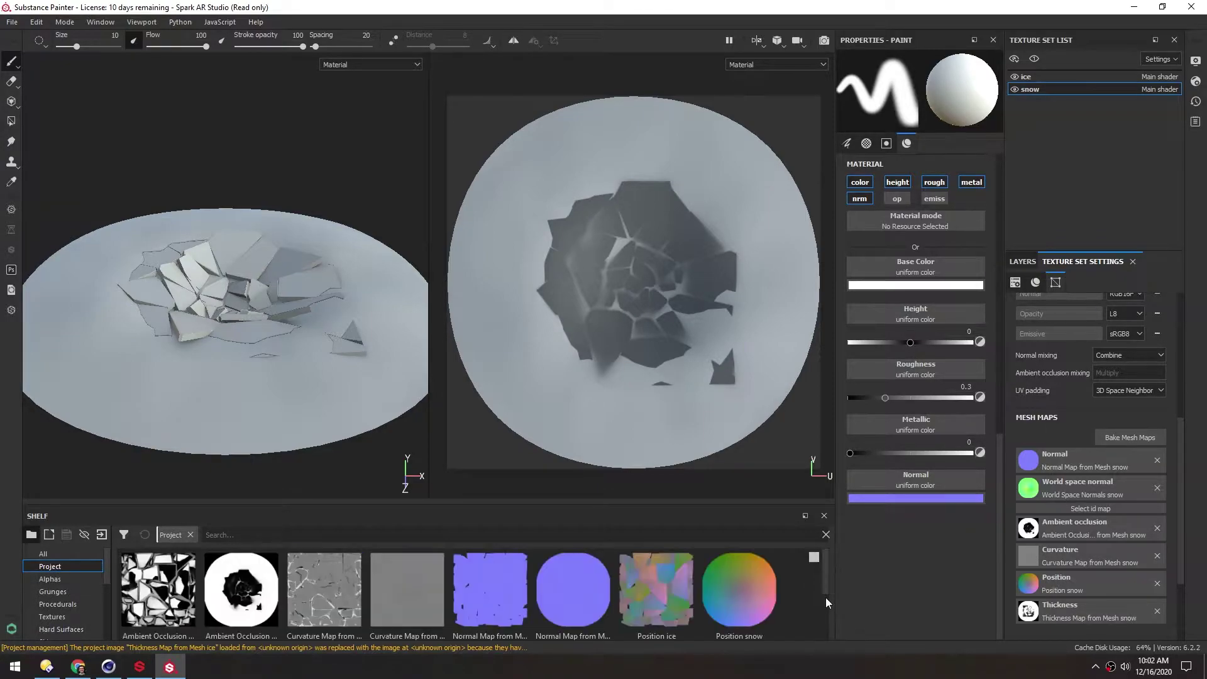
drag(355, 504, 355, 307)
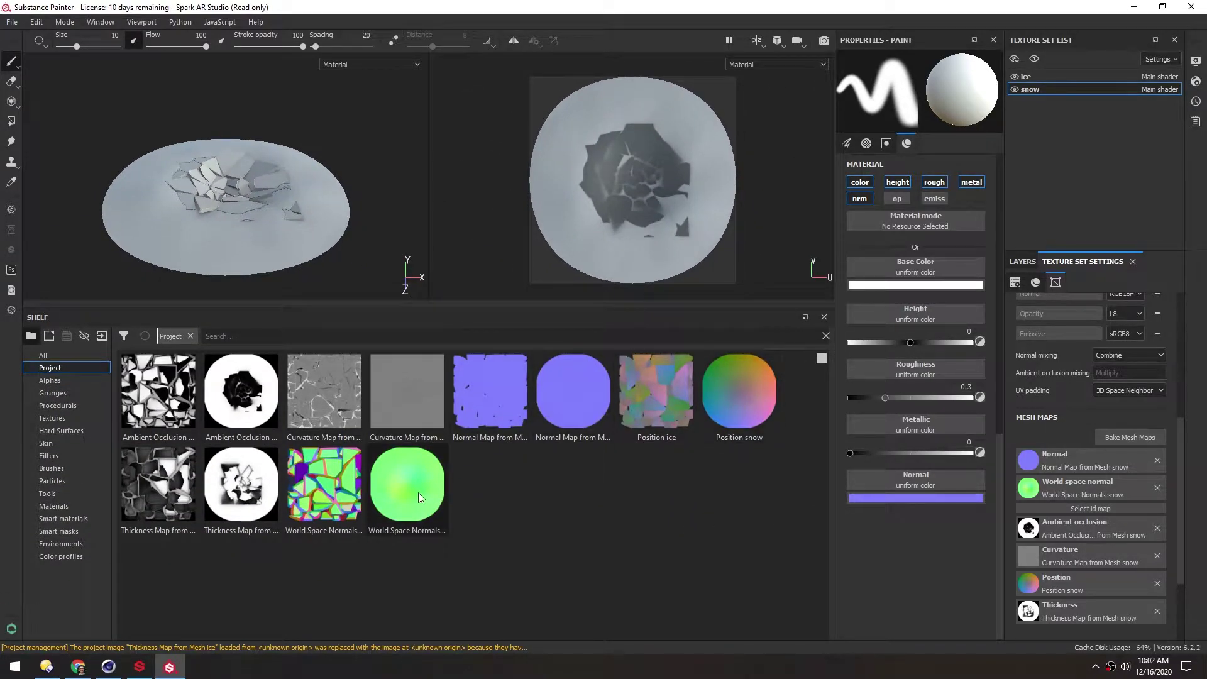
drag(315, 305, 352, 394)
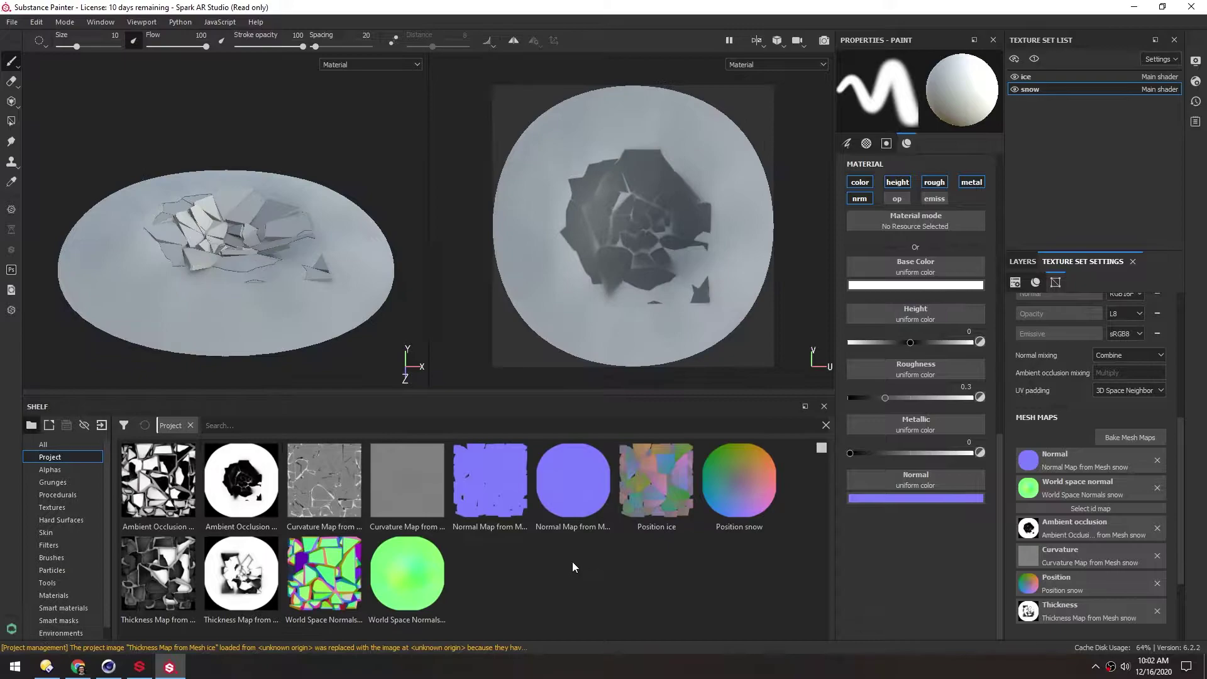
click(1014, 261)
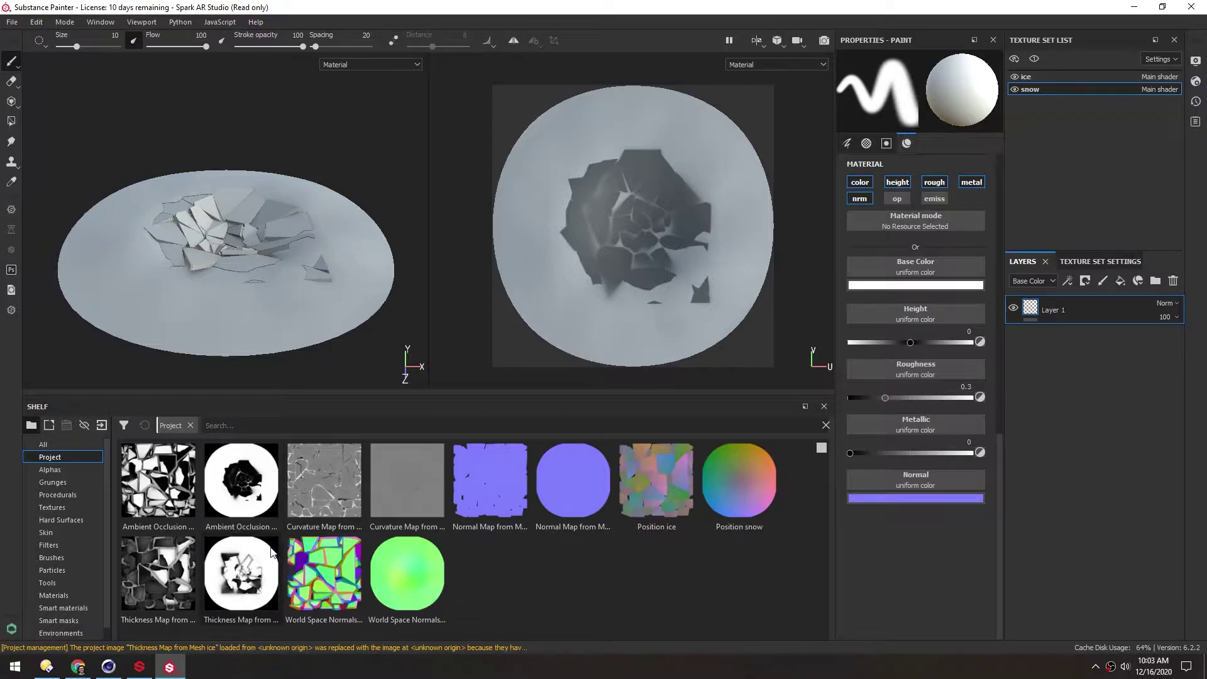
Switch to the Substance launcher and look through its application, Source, 3D model and integration pages.
click(138, 668)
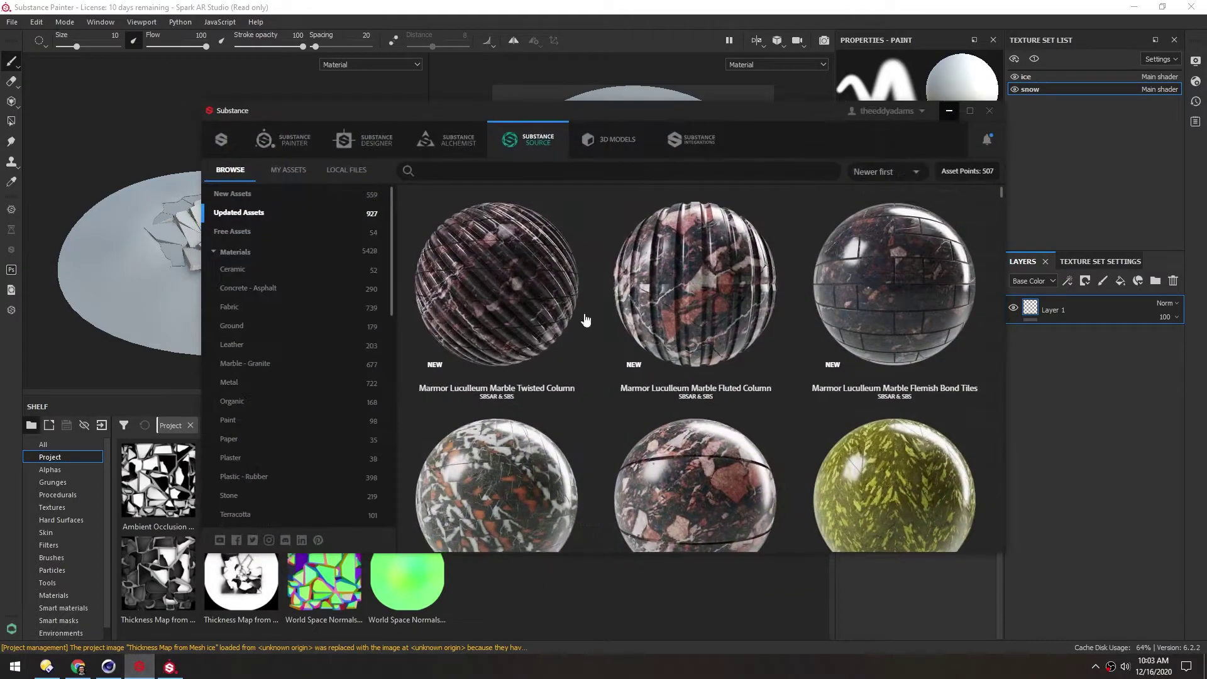
drag(530, 115, 532, 104)
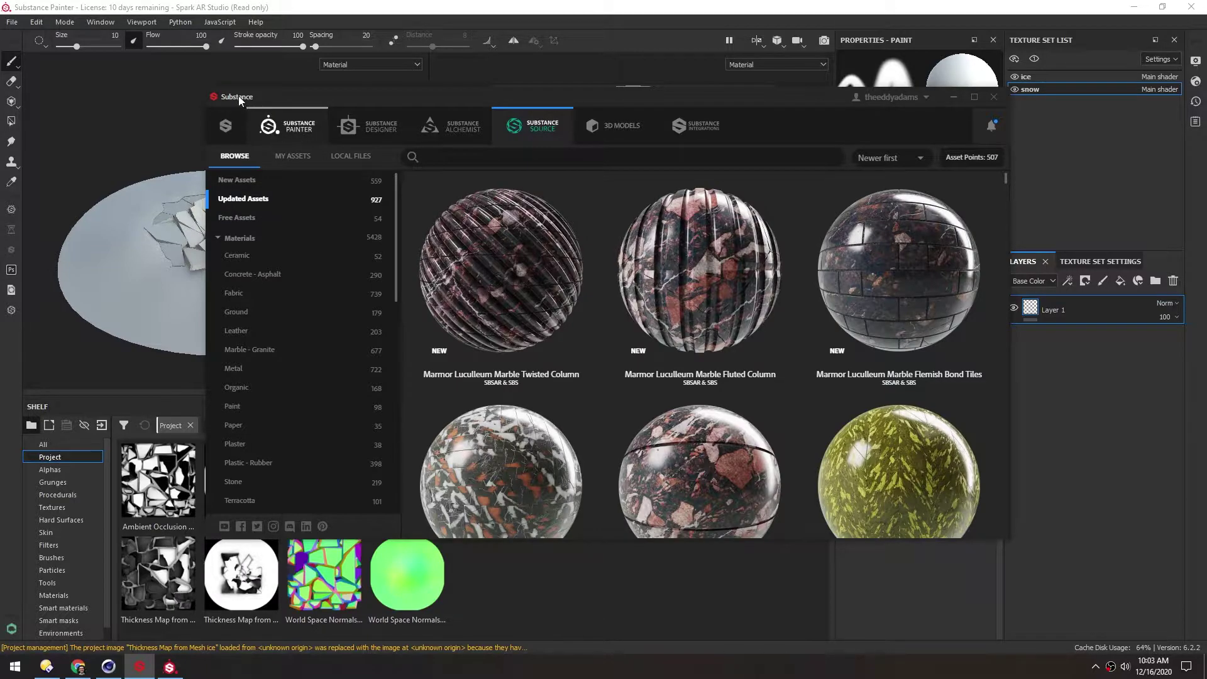
drag(277, 97, 274, 93)
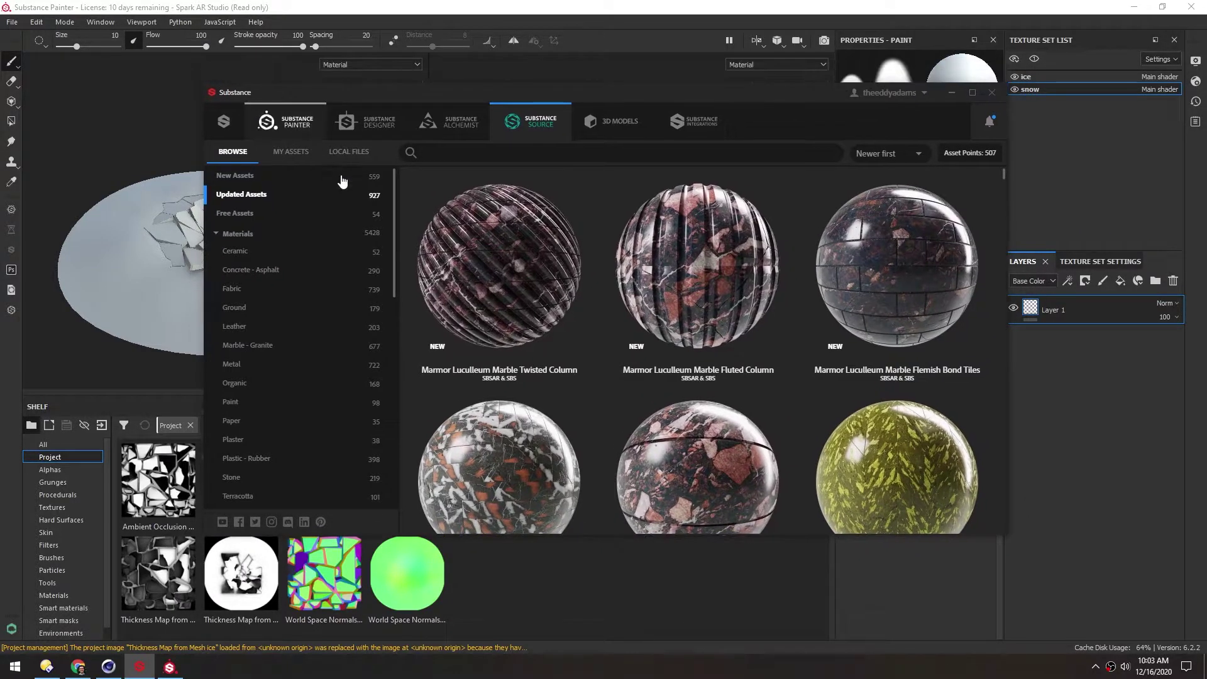
click(291, 124)
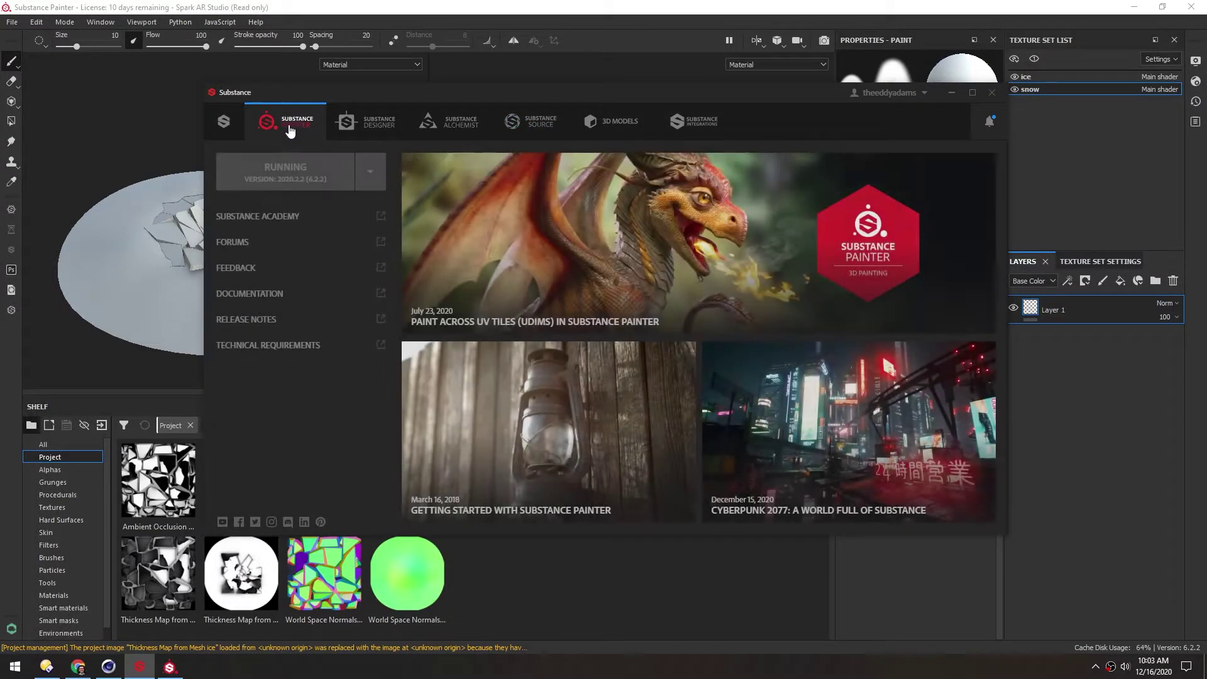
click(356, 125)
click(450, 124)
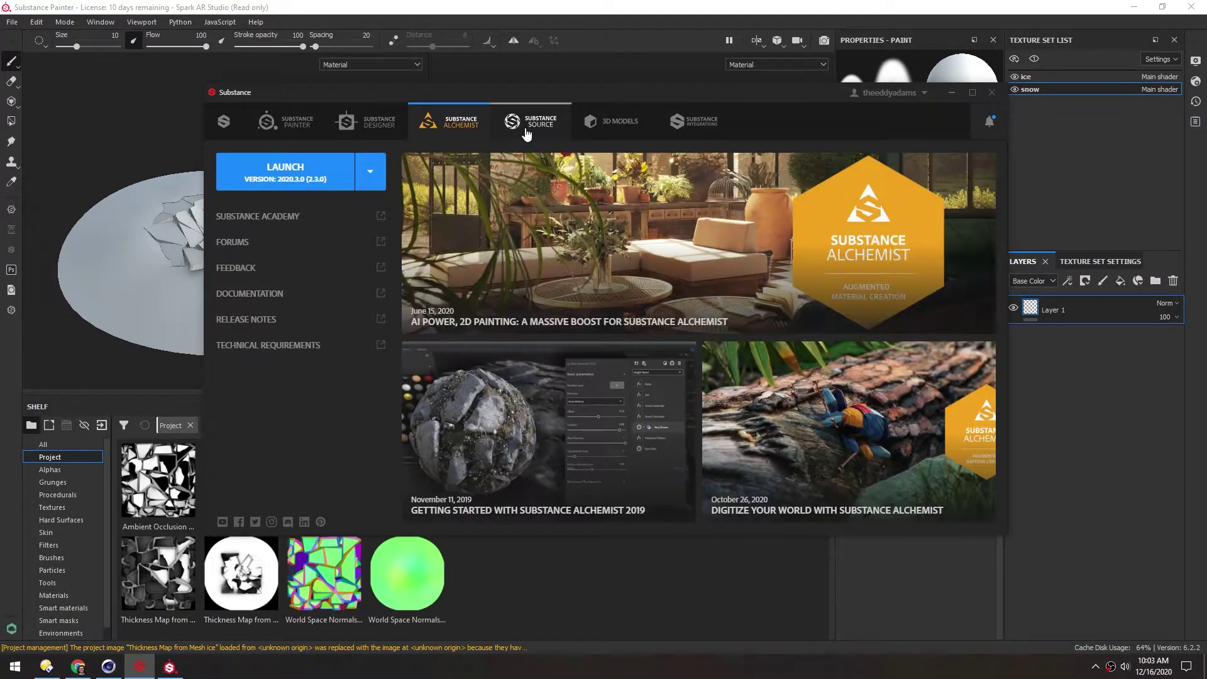
click(528, 129)
click(607, 126)
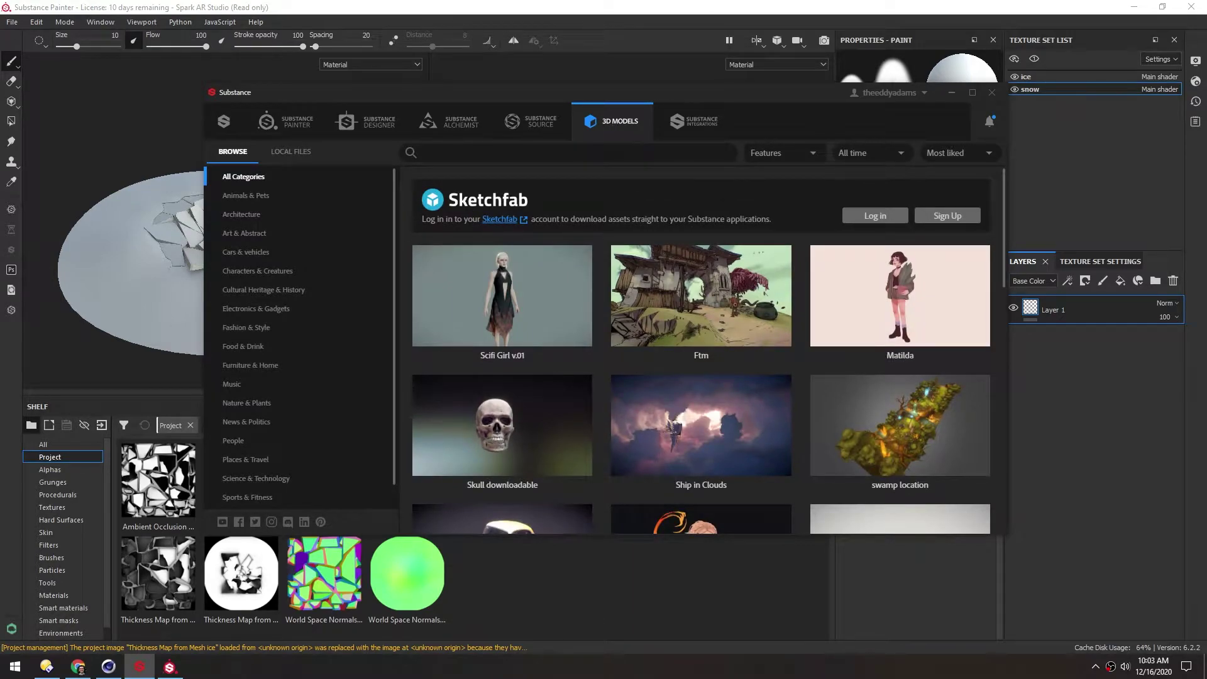
click(685, 125)
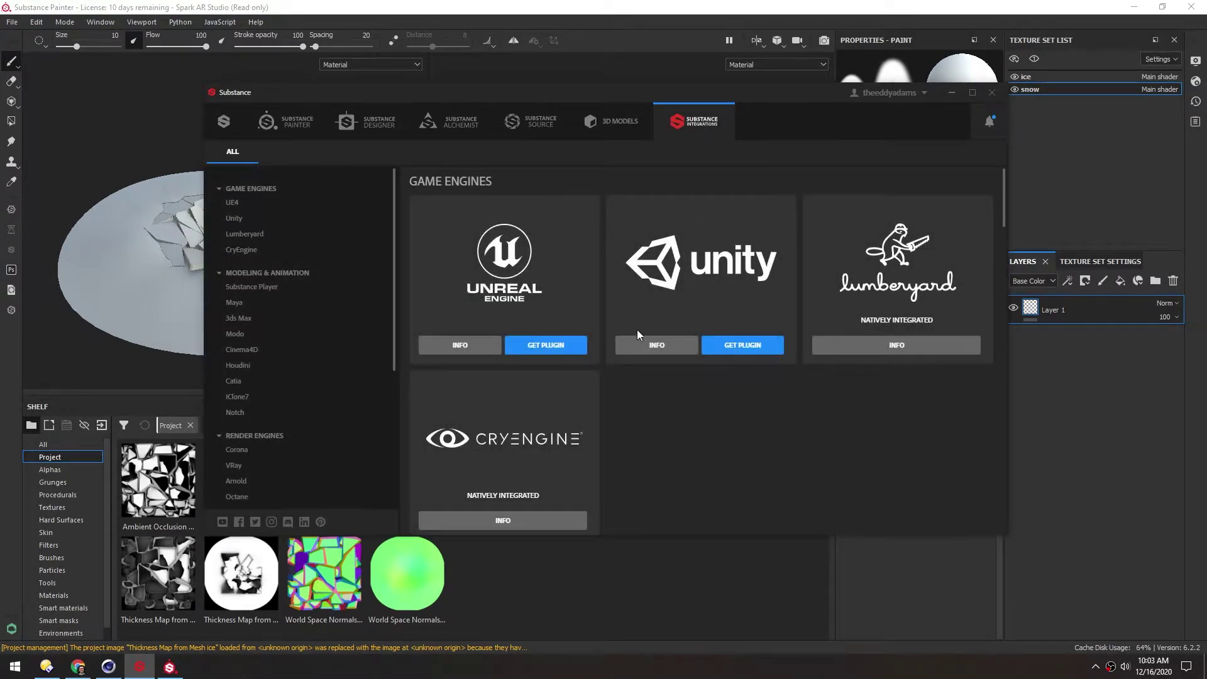
scroll(668, 325, down, 10)
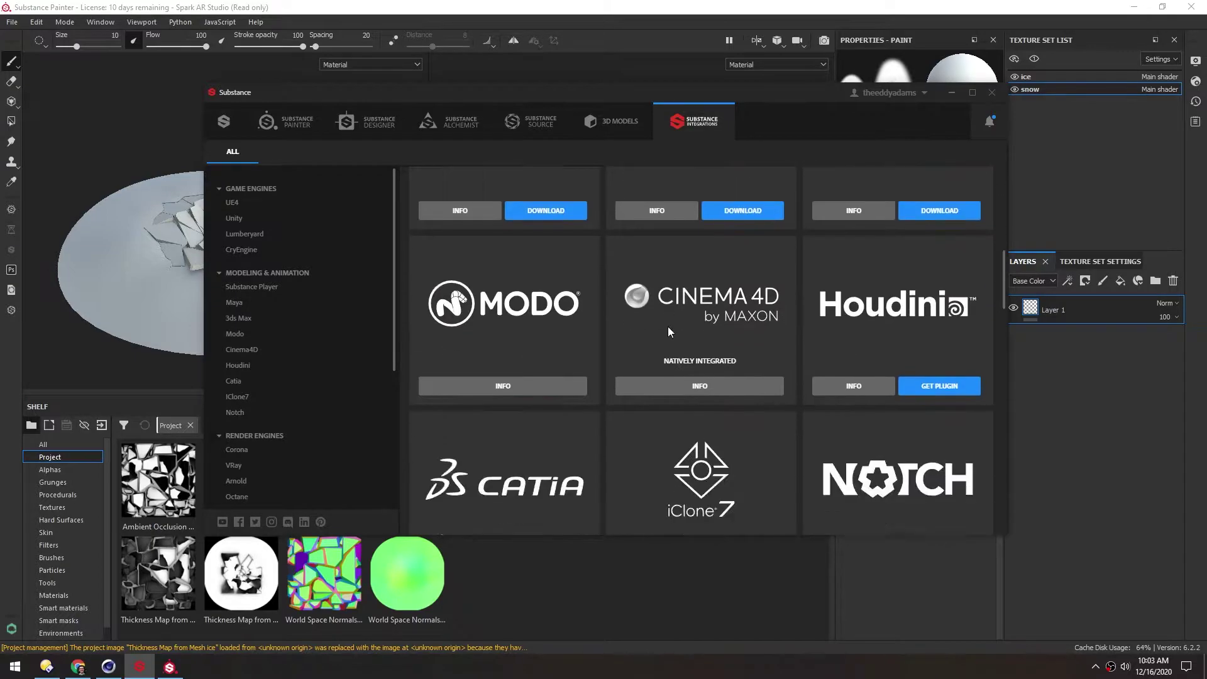
scroll(627, 371, down, 6)
scroll(630, 318, up, 10)
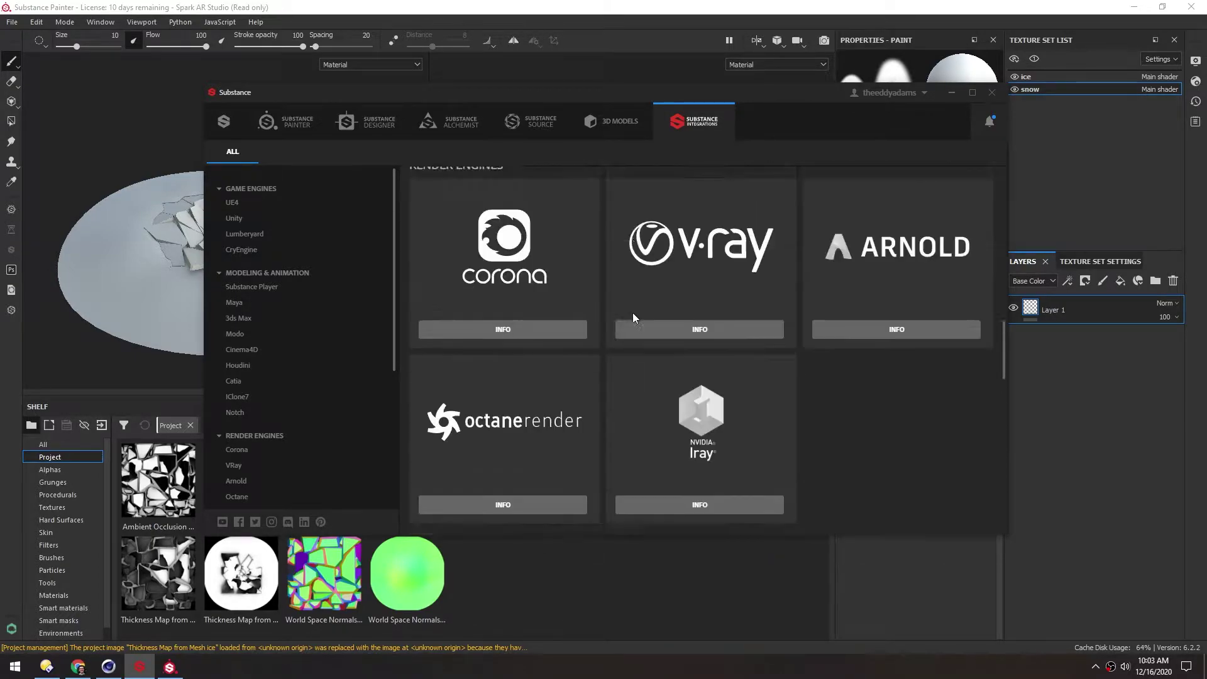
scroll(617, 310, up, 2)
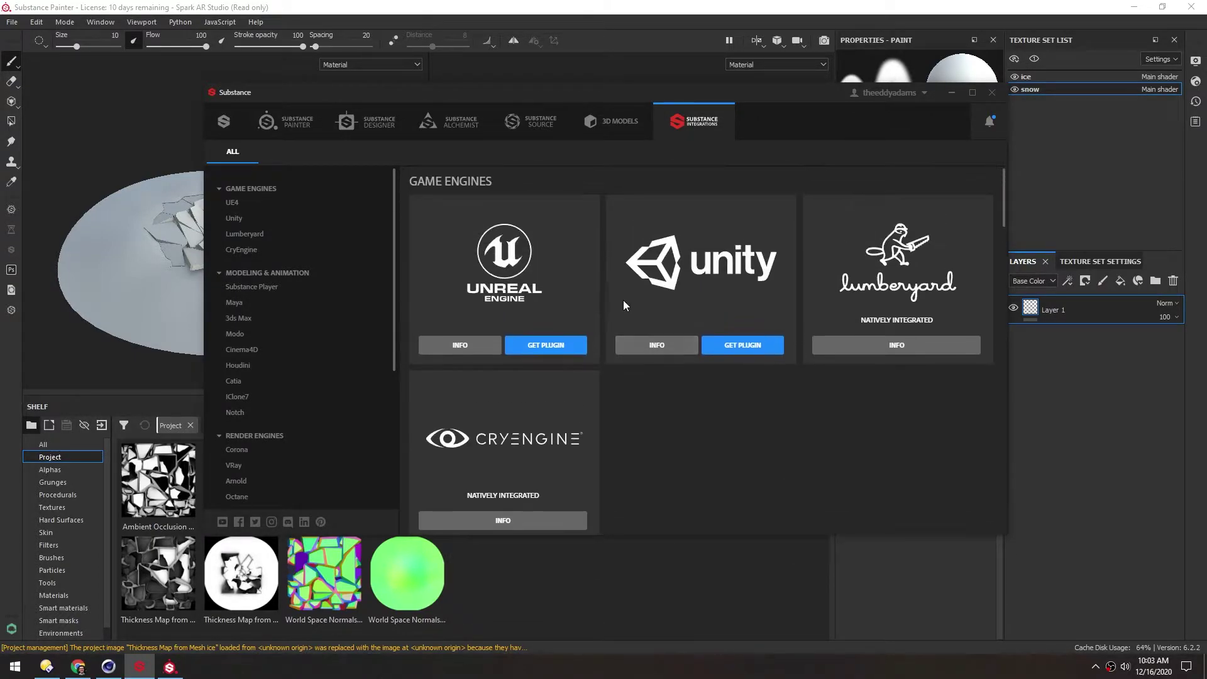
Search Substance Source for "ice" in the maximized launcher and send the Cracked Lake Ice material to Substance Painter.
click(538, 126)
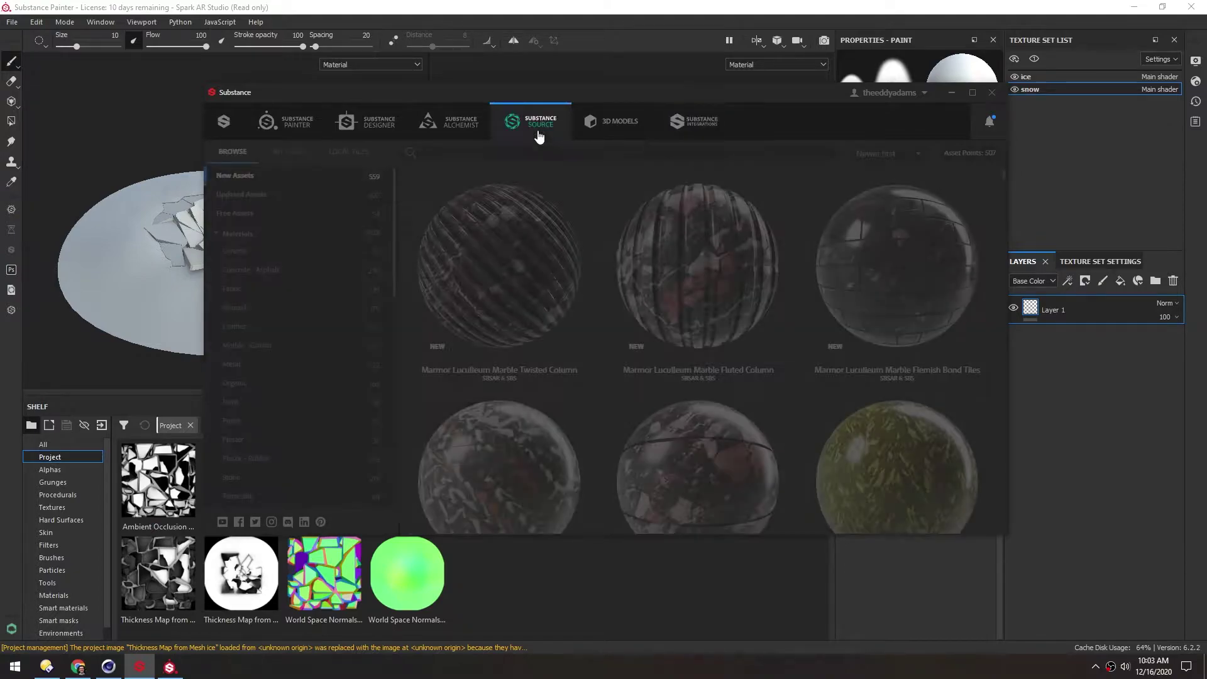
double_click(481, 92)
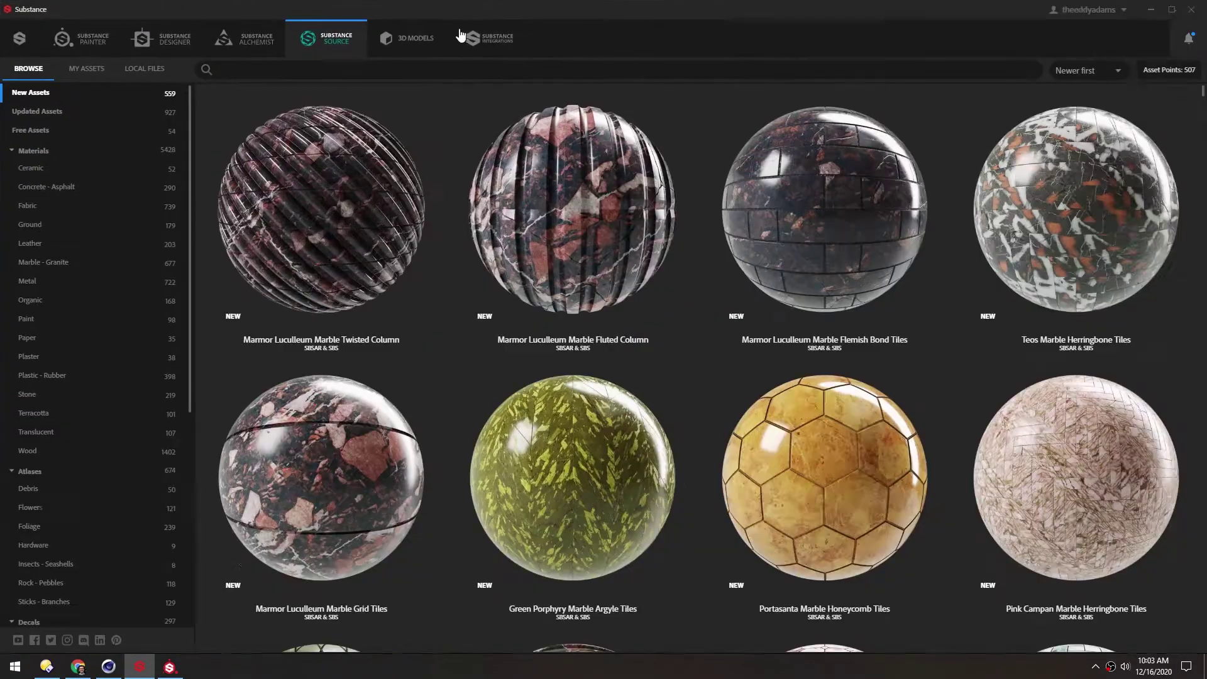
mouse_move(547, 229)
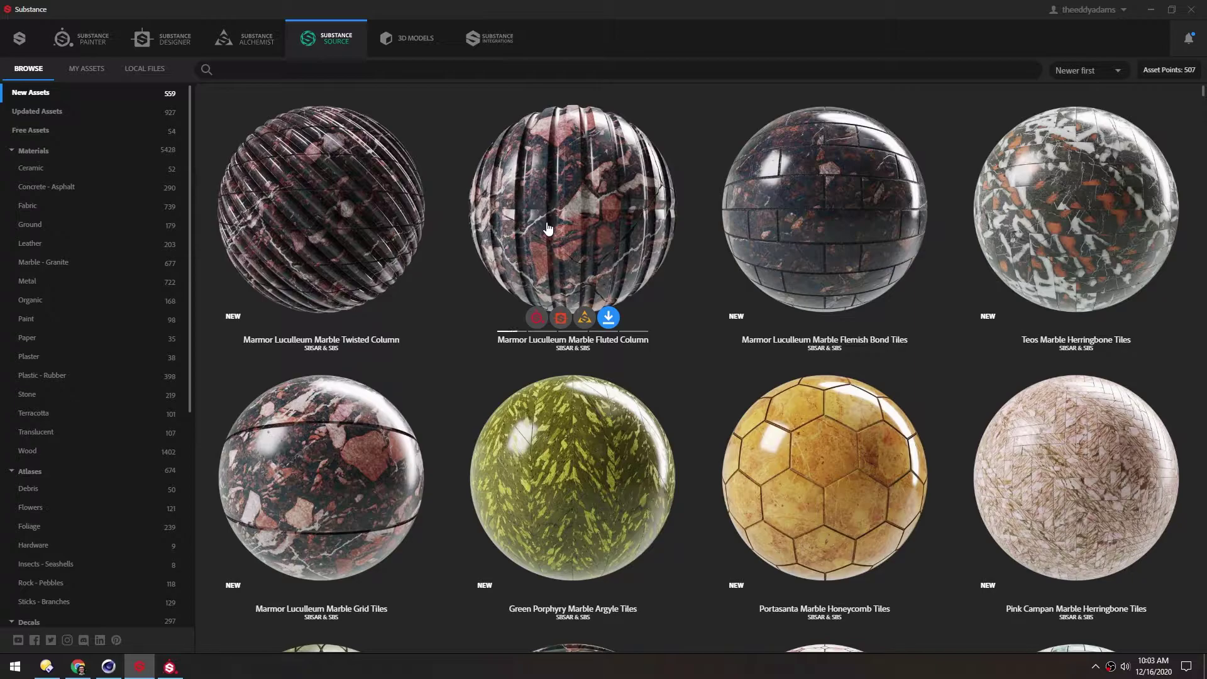
mouse_move(370, 165)
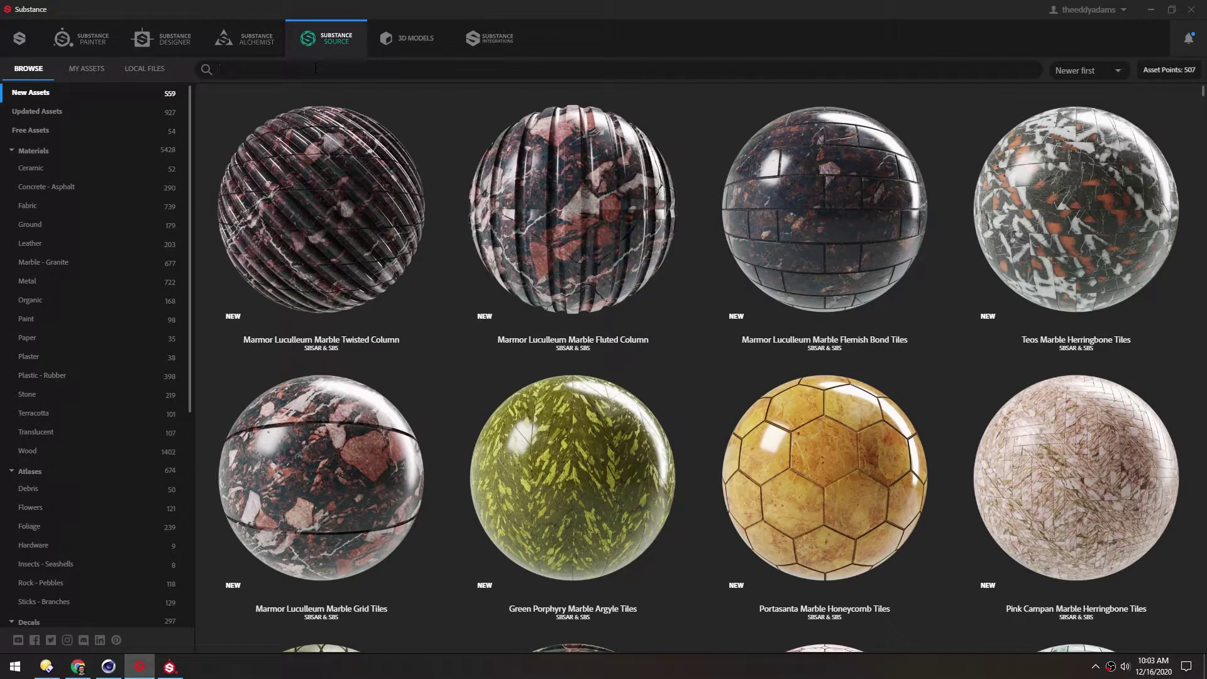
text(ice)
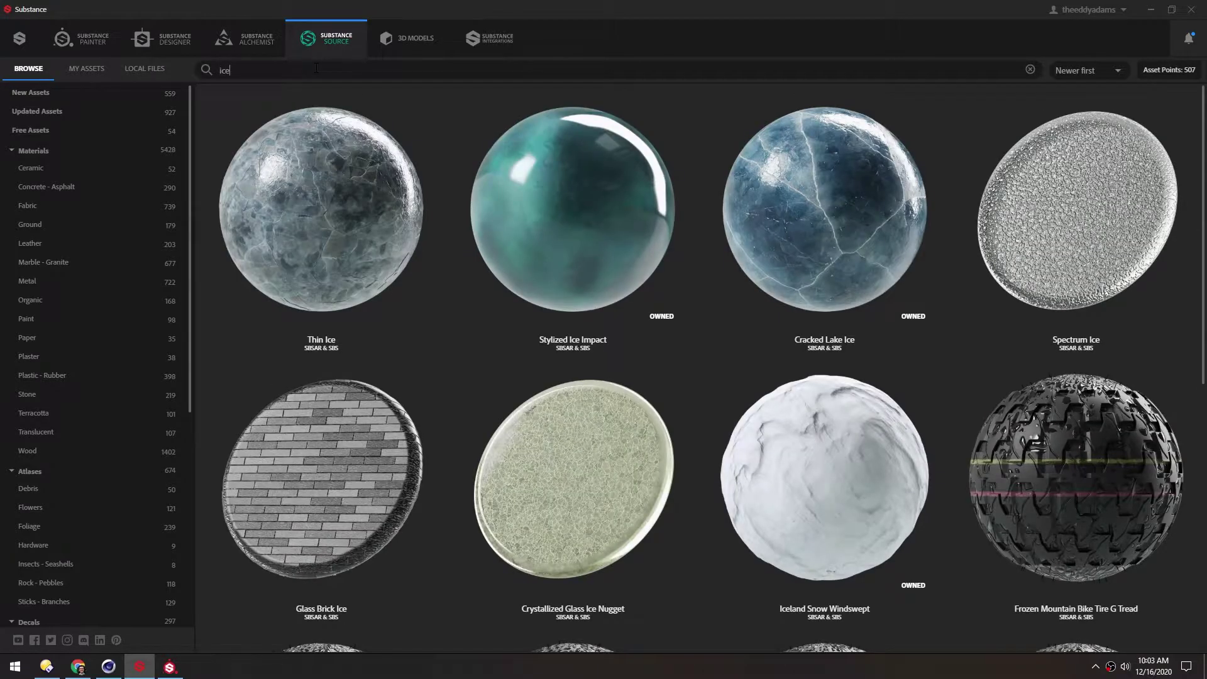
mouse_move(736, 235)
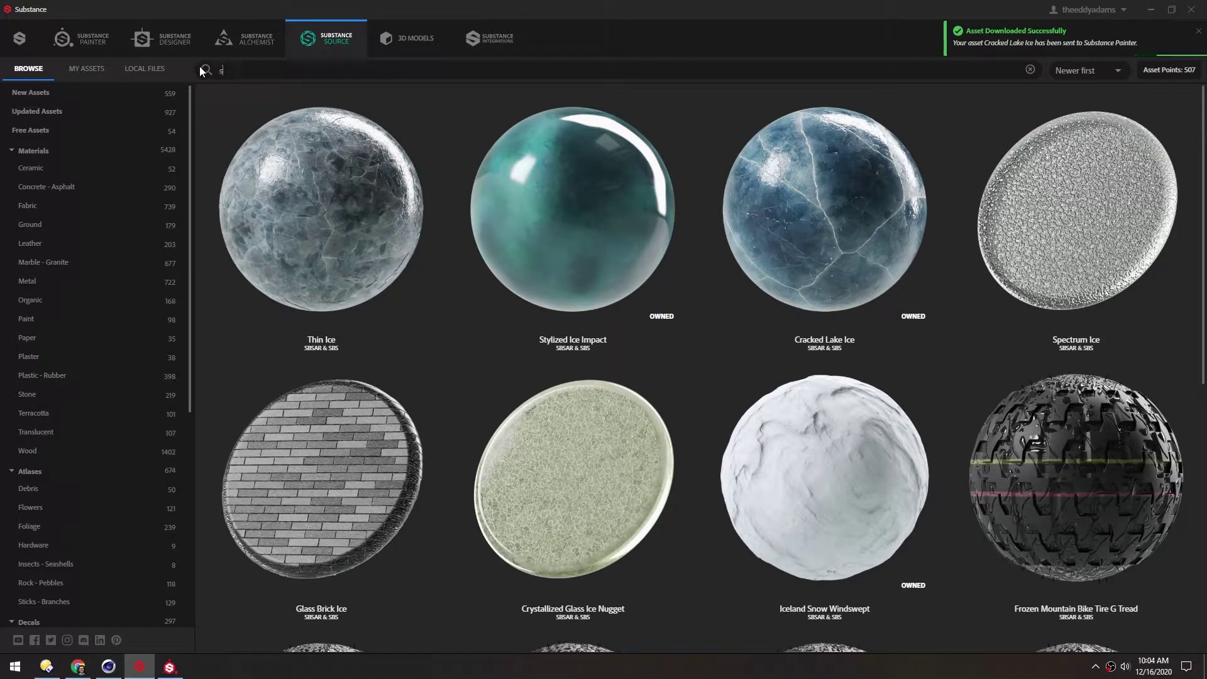
Search Substance Source for "snow" and send the Iceland Snow Windswept material to Substance Painter.
text(now)
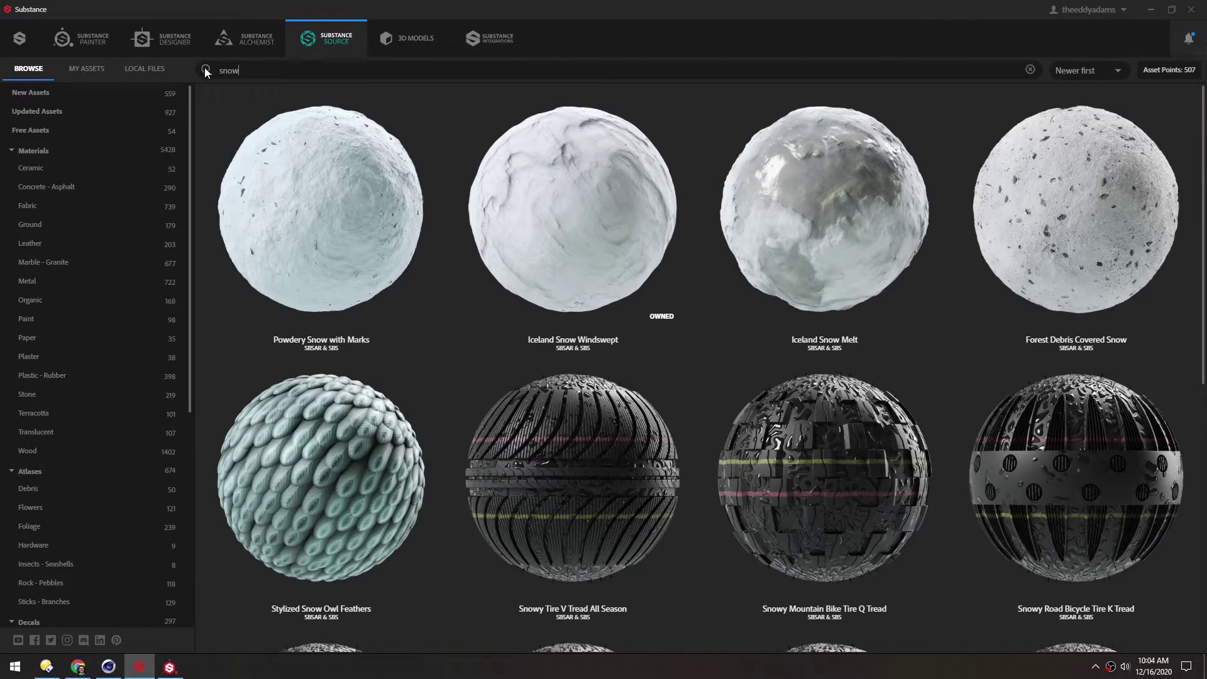
mouse_move(503, 143)
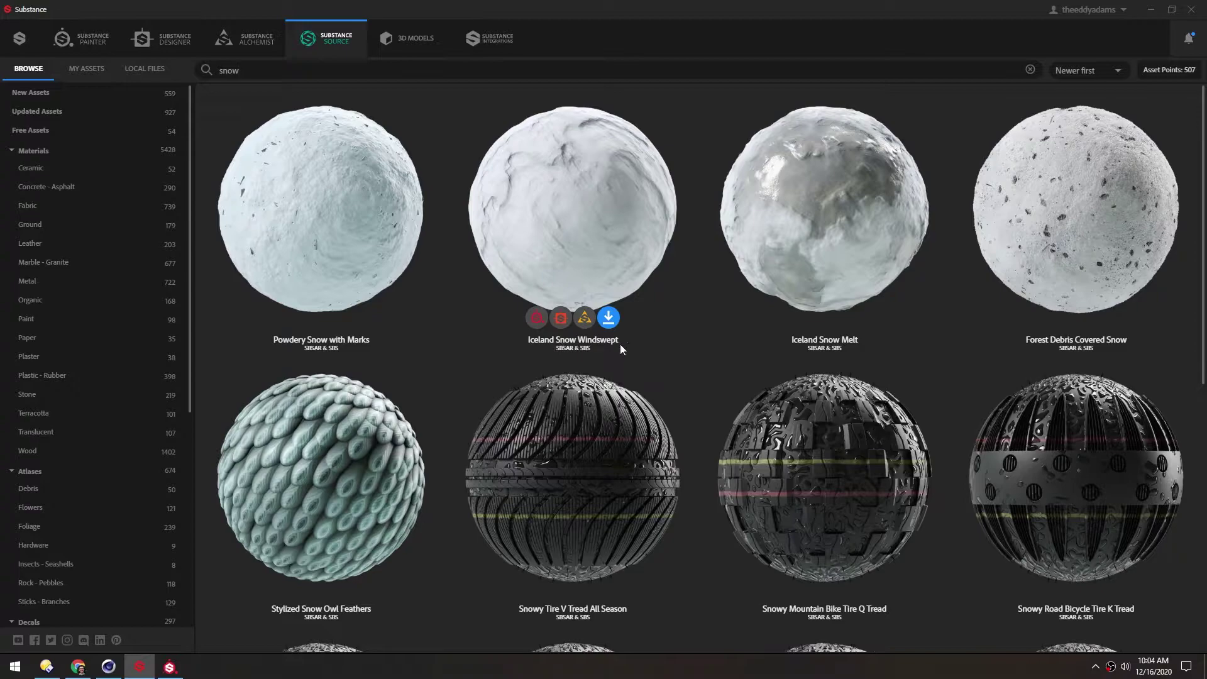
click(535, 319)
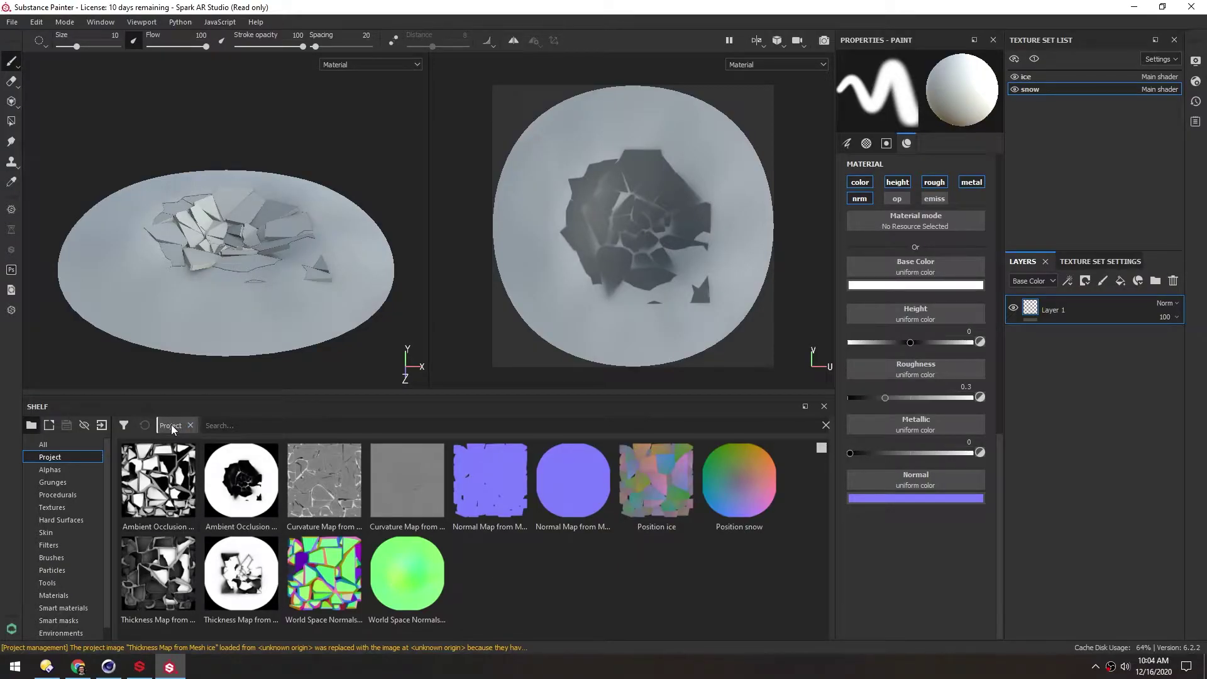
Back in Substance Painter, find "lake" in the whole shelf and add Cracked Lake Ice below Layer 1 in the ice texture set.
click(190, 425)
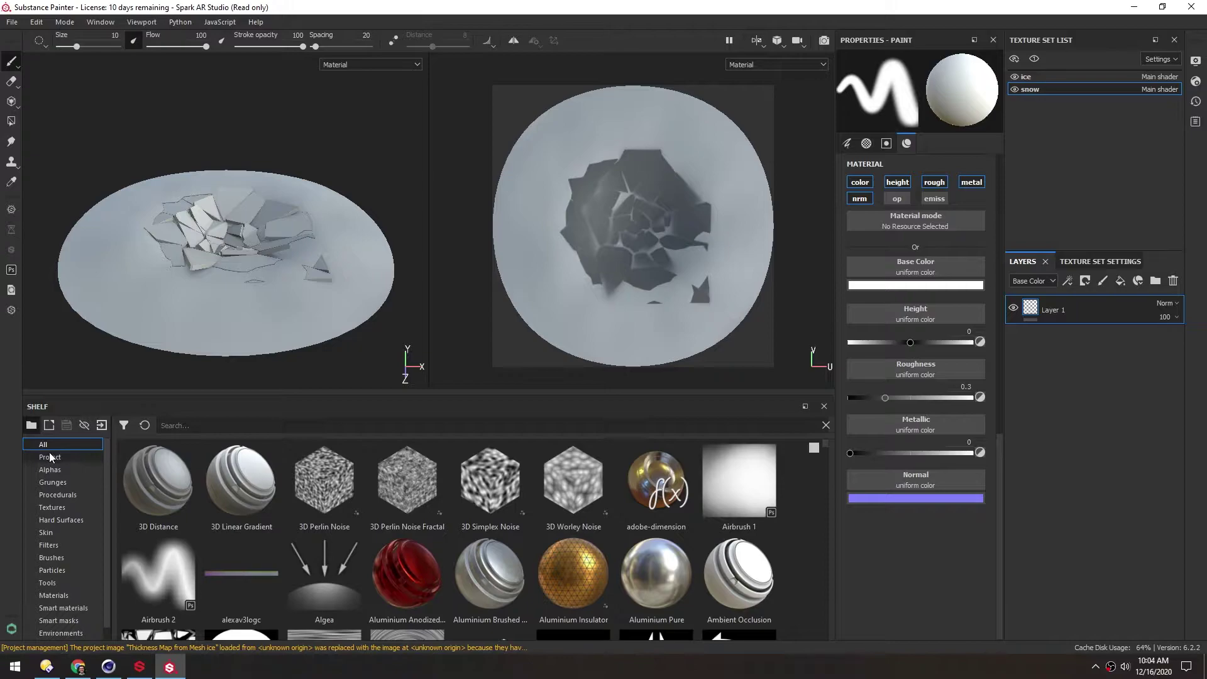
text(lake)
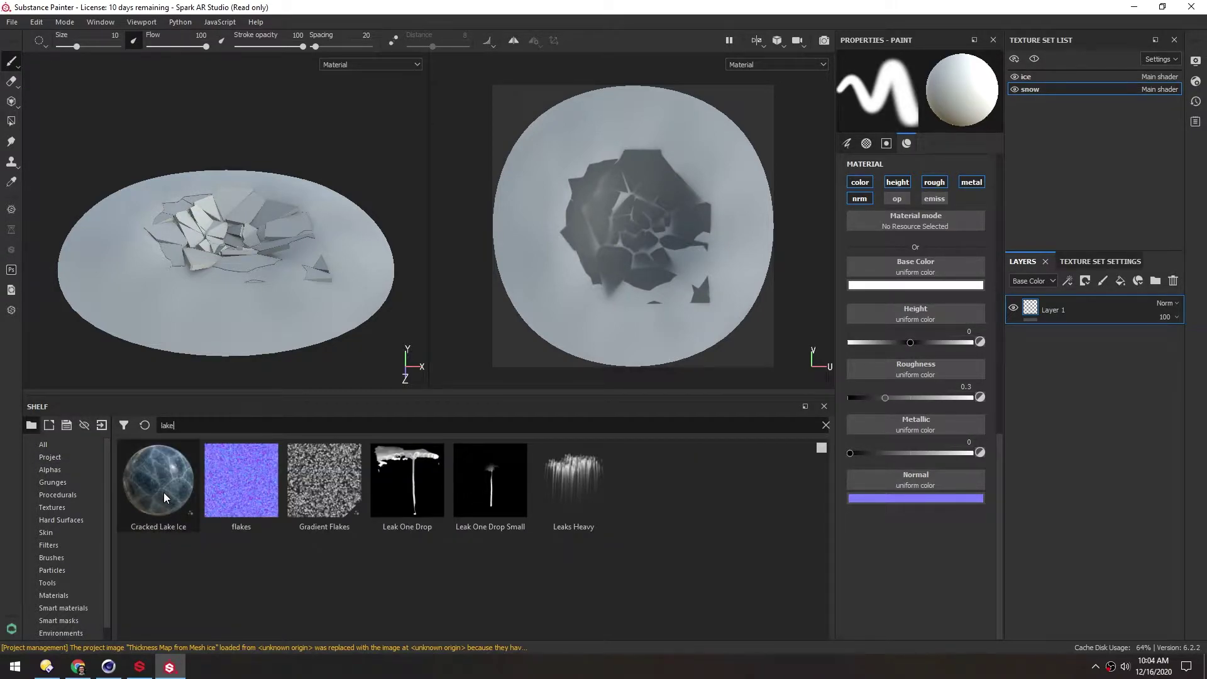
click(1027, 77)
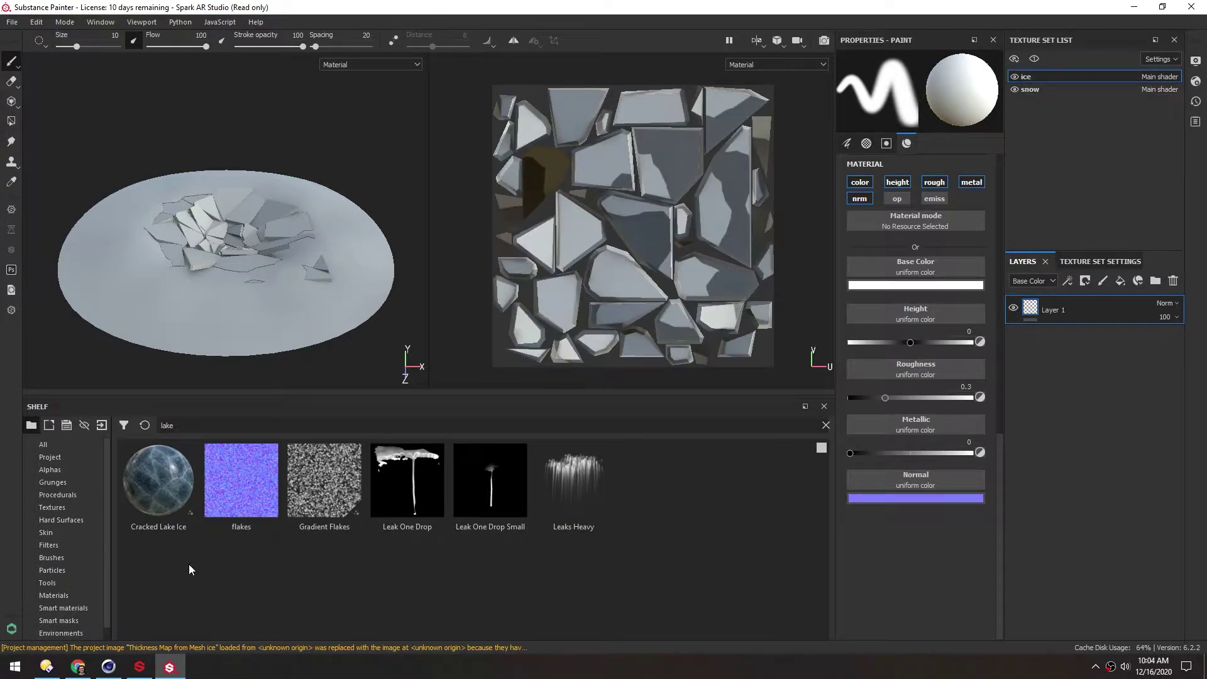
drag(153, 491, 1049, 368)
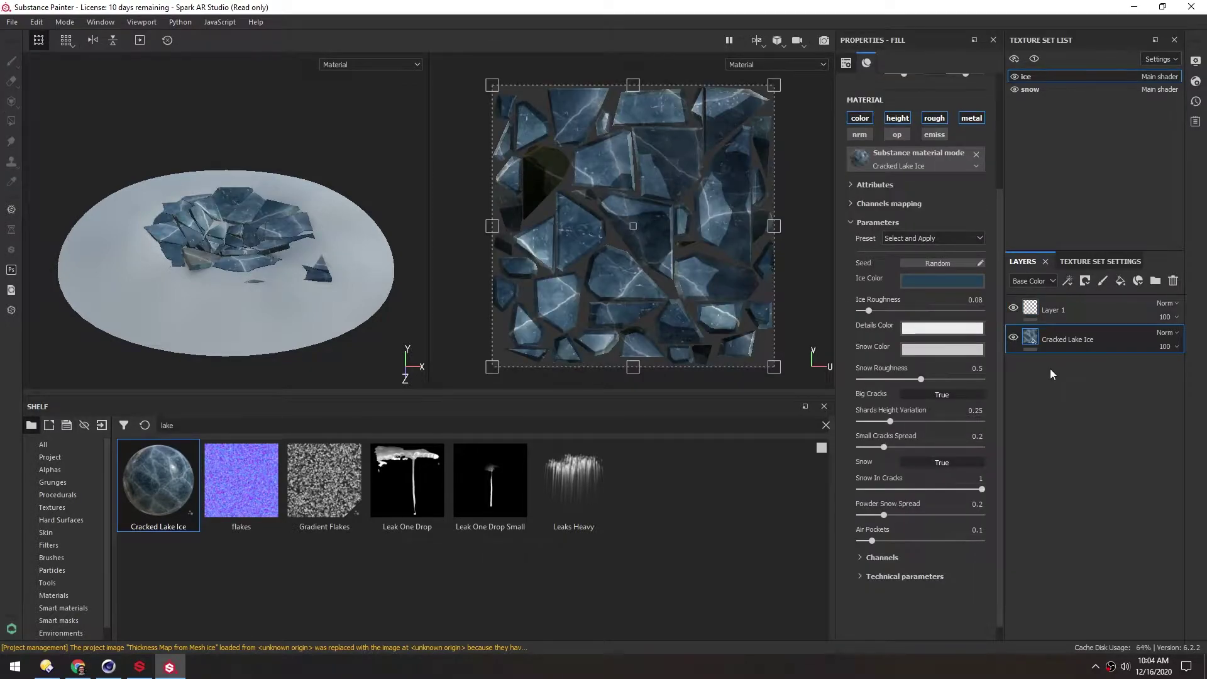
Set the Cracked Lake Ice layer's projection to Tri-planar projection and inspect the ice shards on the model.
scroll(226, 209, up, 3)
alt+drag(226, 209, 224, 242)
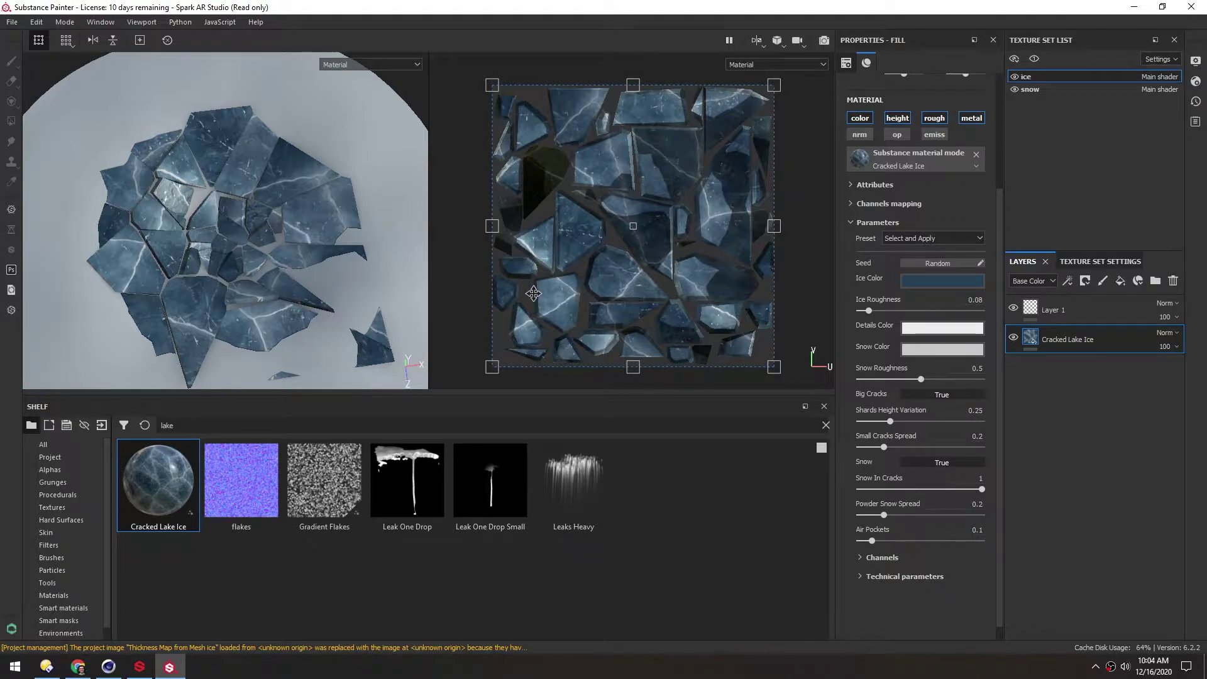
drag(1001, 224, 1004, 118)
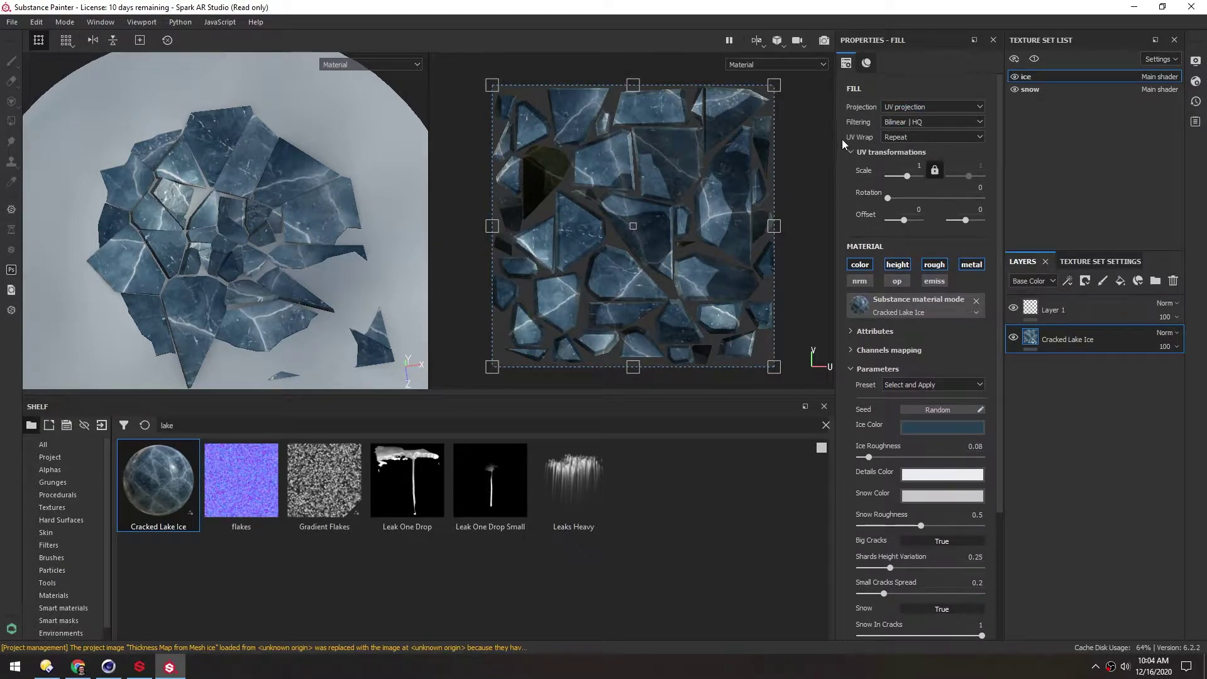
click(890, 108)
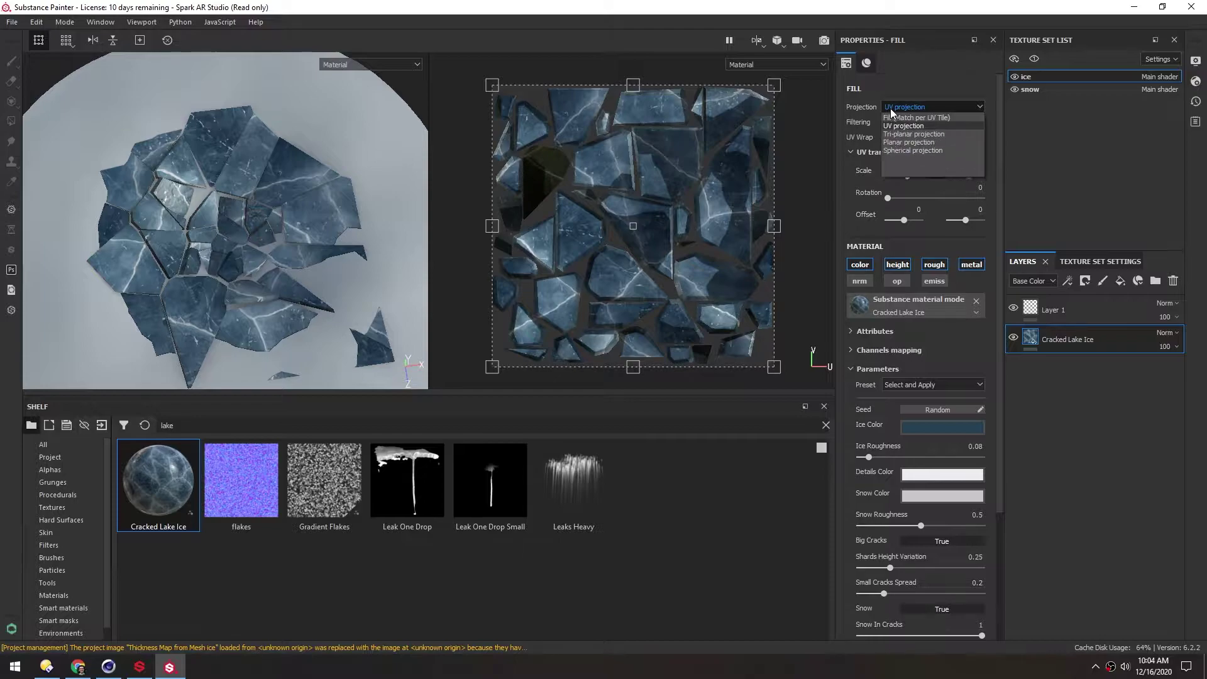
click(899, 134)
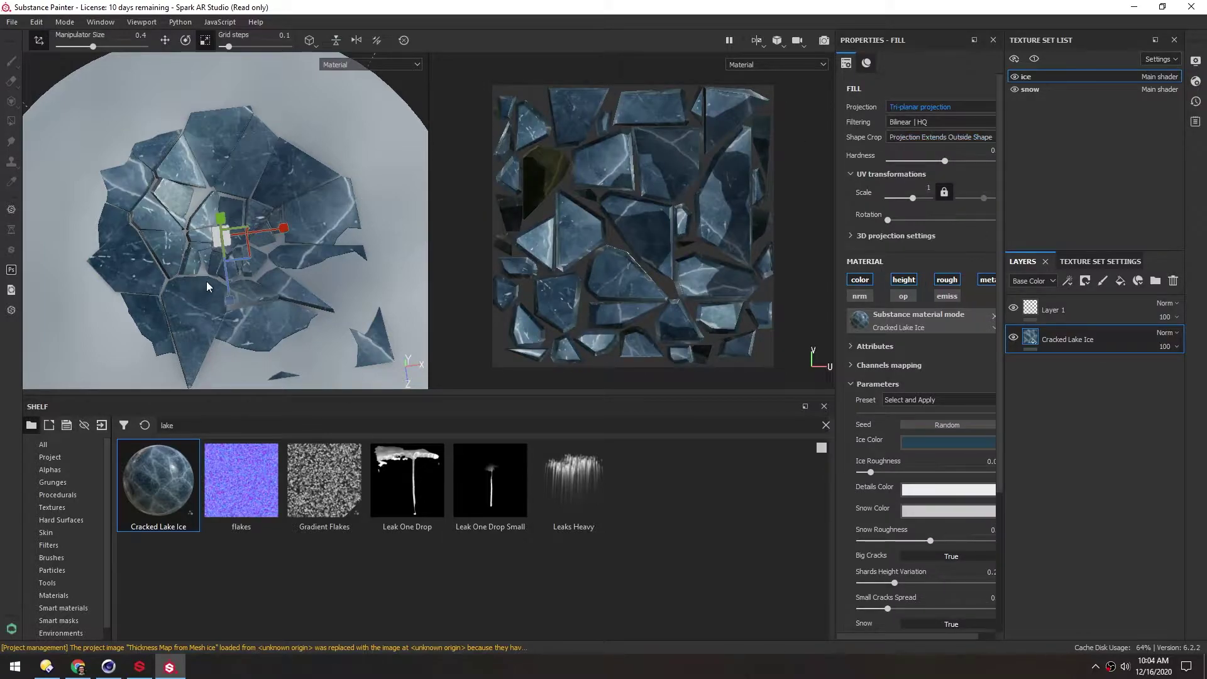
alt+drag(207, 287, 223, 254)
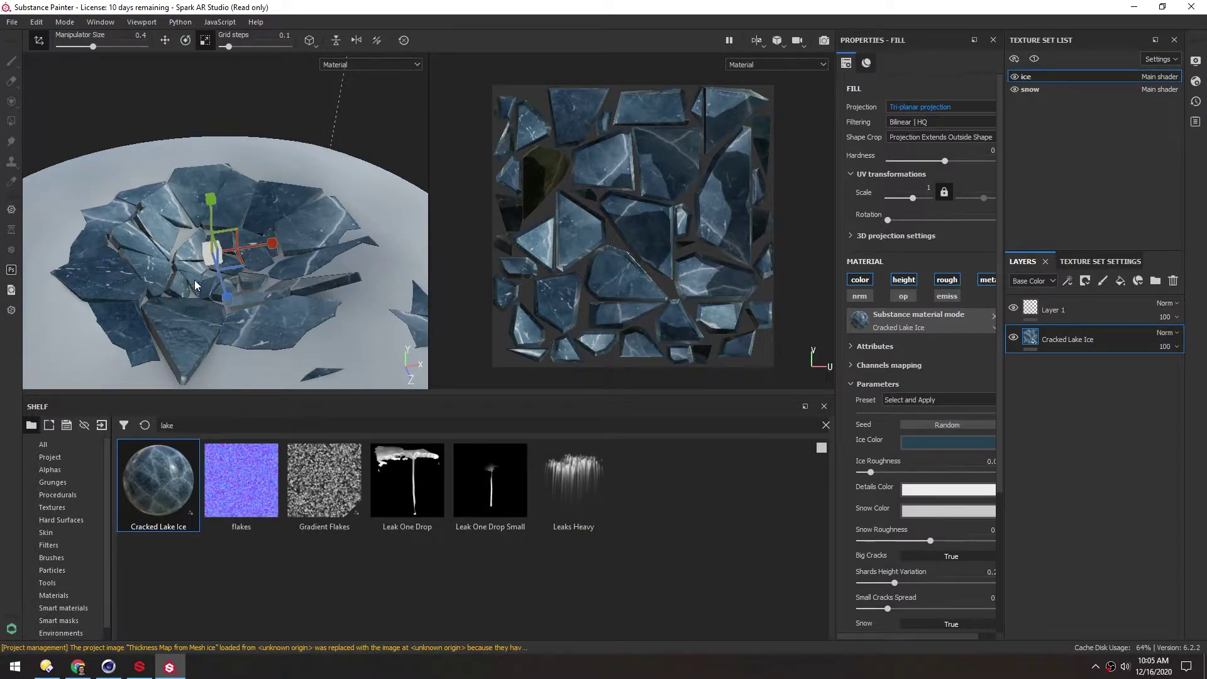
Rotate the environment lighting to inspect the ice shards, and widen the fill properties to show the full material parameters.
alt+drag(196, 286, 210, 264)
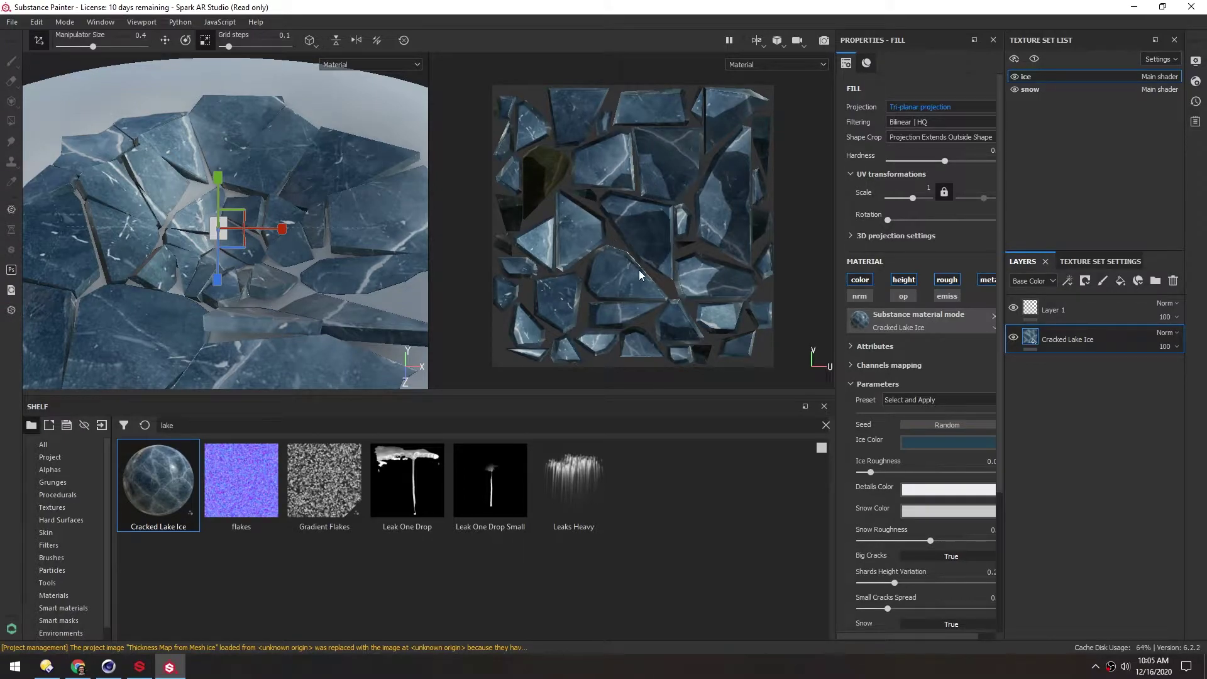
alt+drag(293, 245, 237, 211)
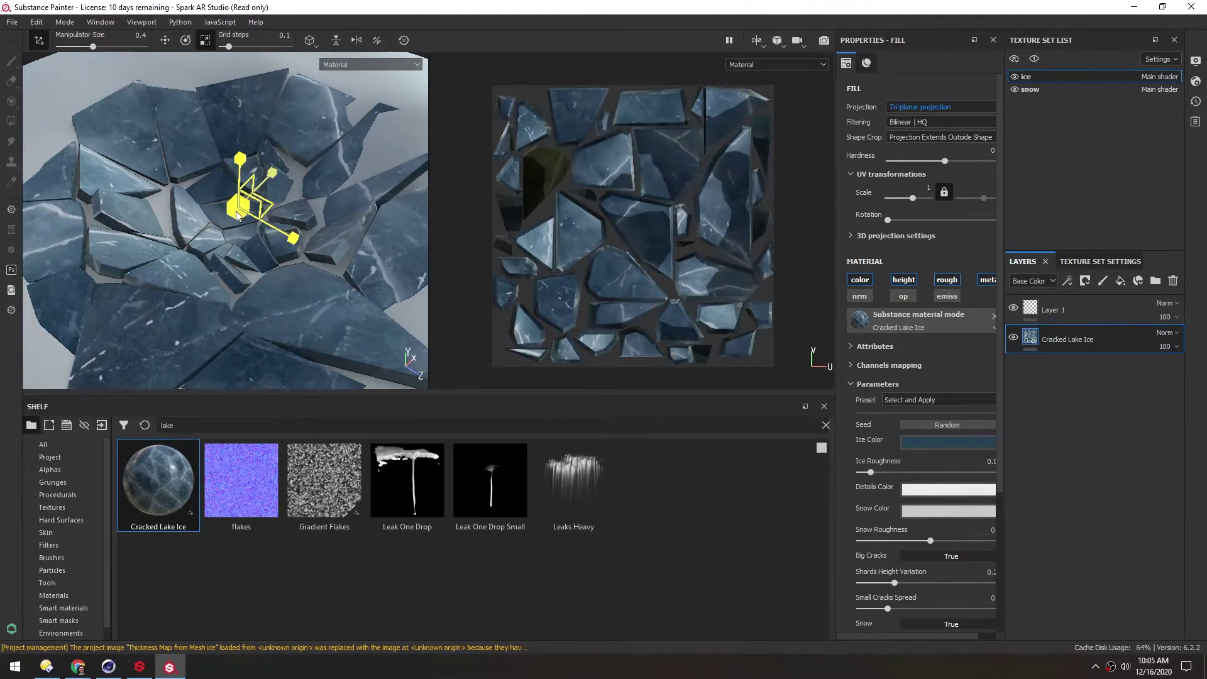
shift+right_drag(237, 215, 155, 214)
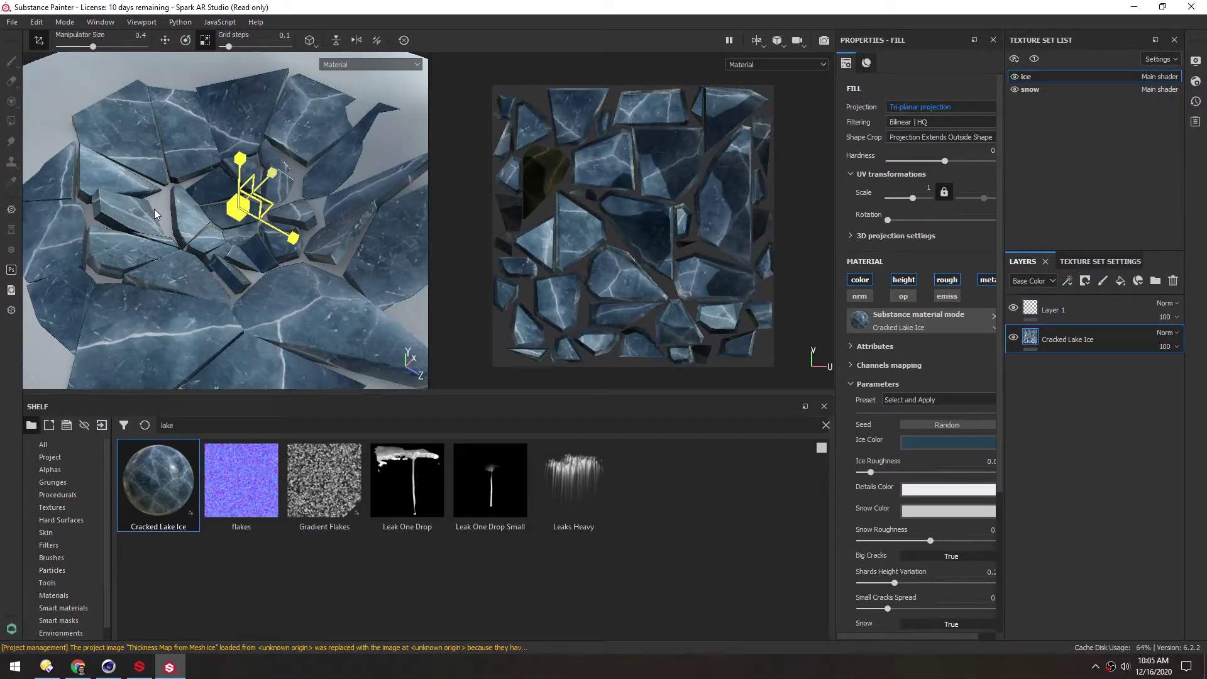
scroll(163, 220, down, 1)
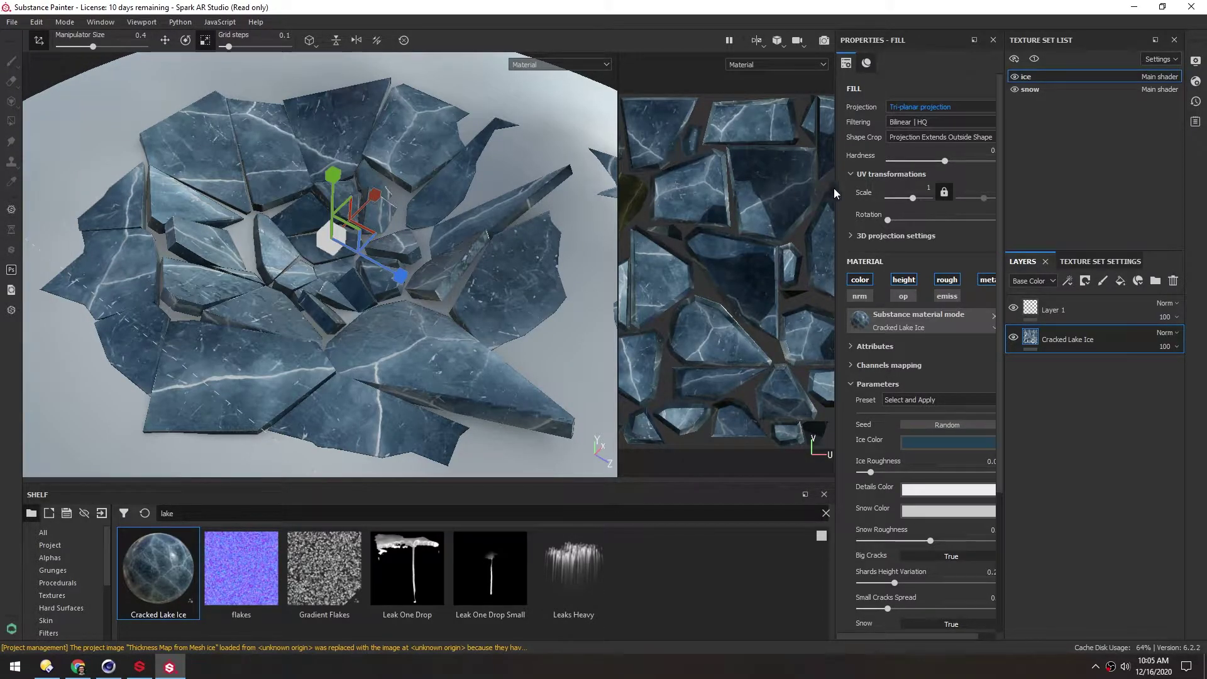
drag(835, 188, 760, 189)
drag(960, 250, 954, 377)
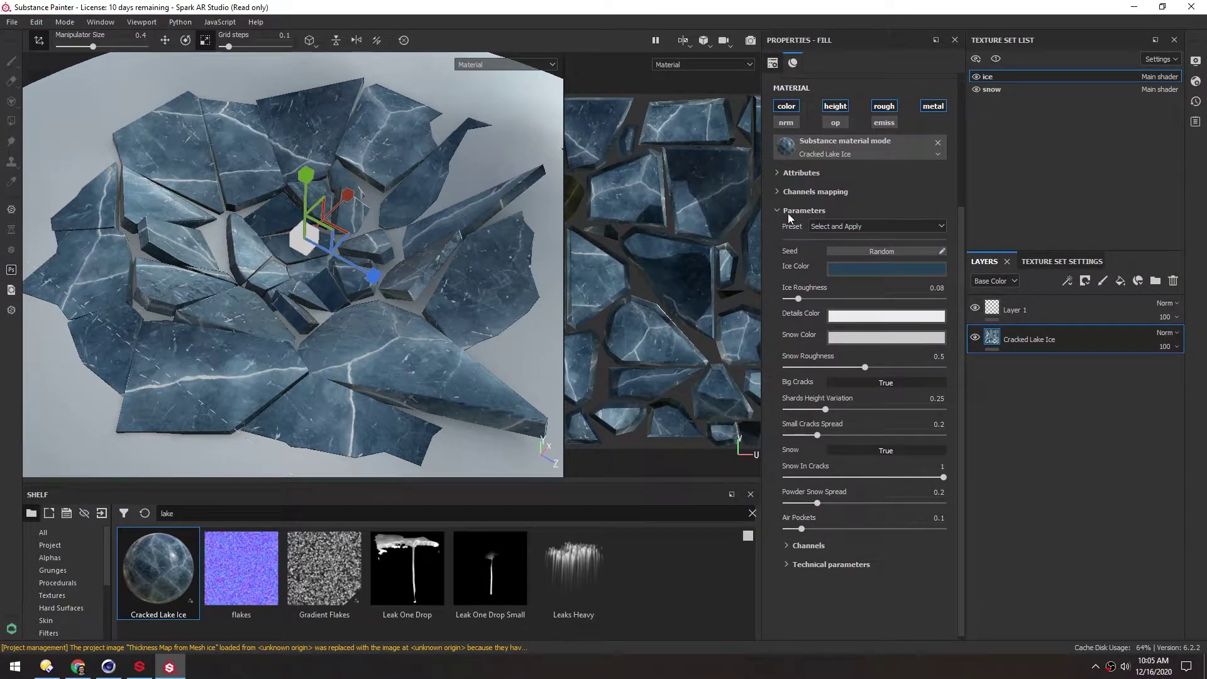
Try the Deep Green, Snow Covered and Blue Extreme Cracked Ice presets one after another on the Cracked Lake Ice layer.
click(865, 226)
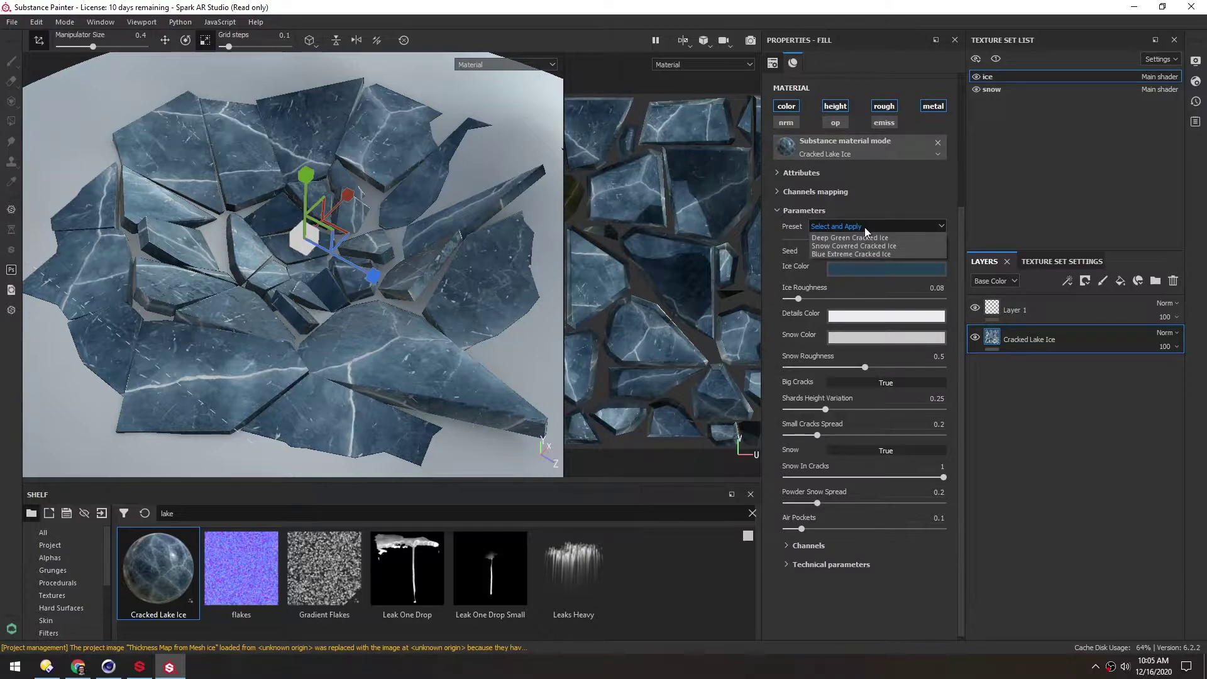
click(862, 239)
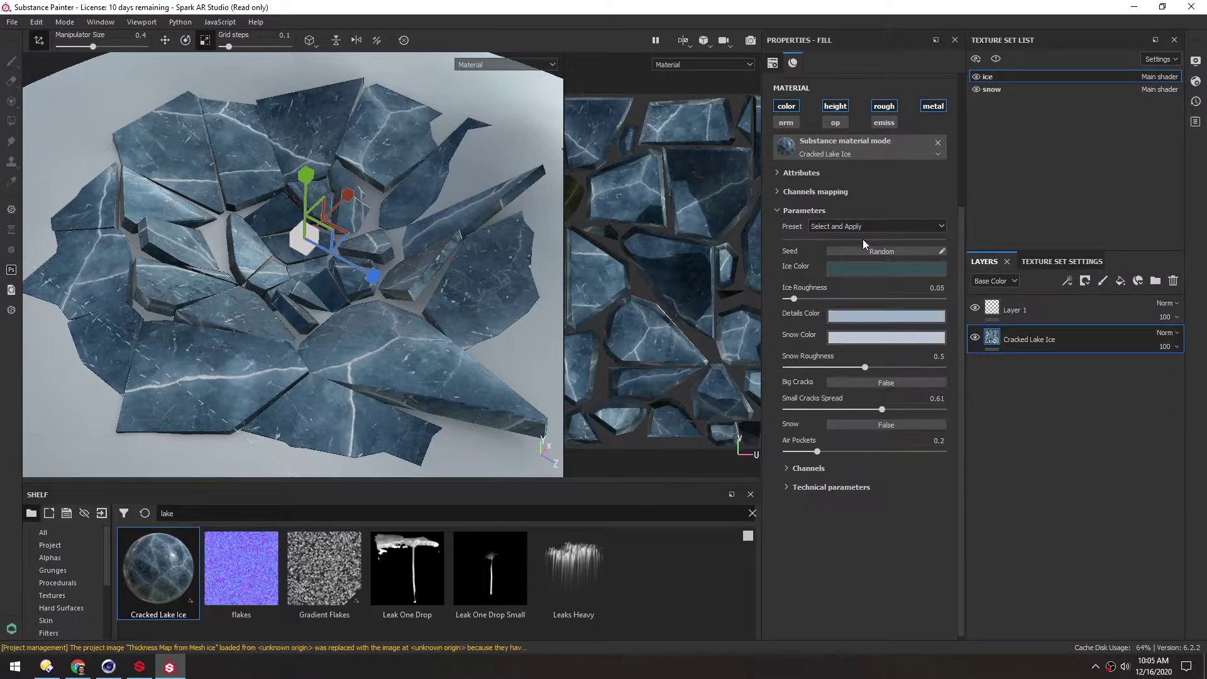
click(818, 227)
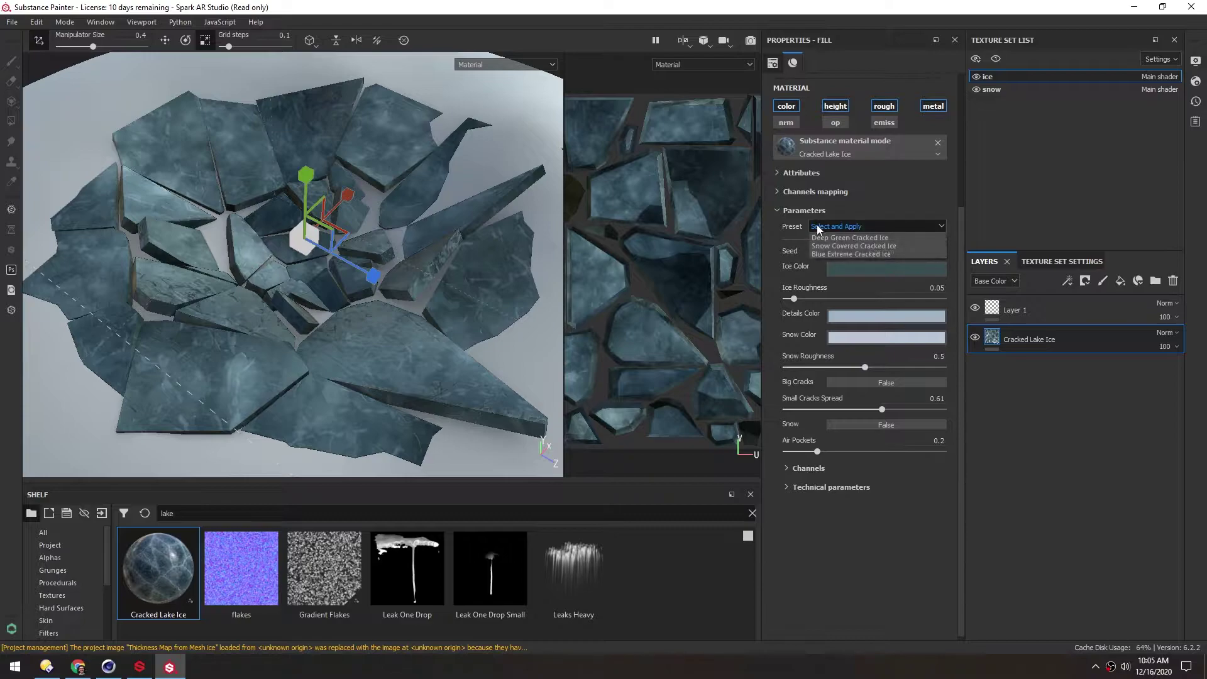
click(845, 245)
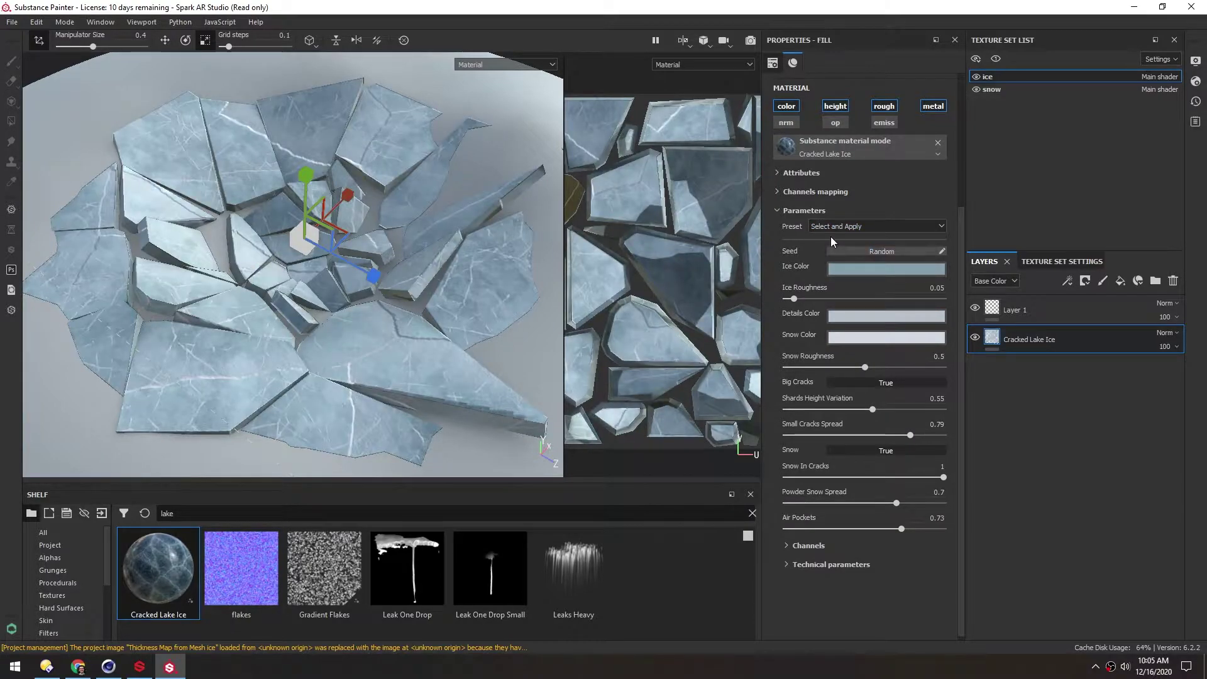
click(827, 228)
click(827, 252)
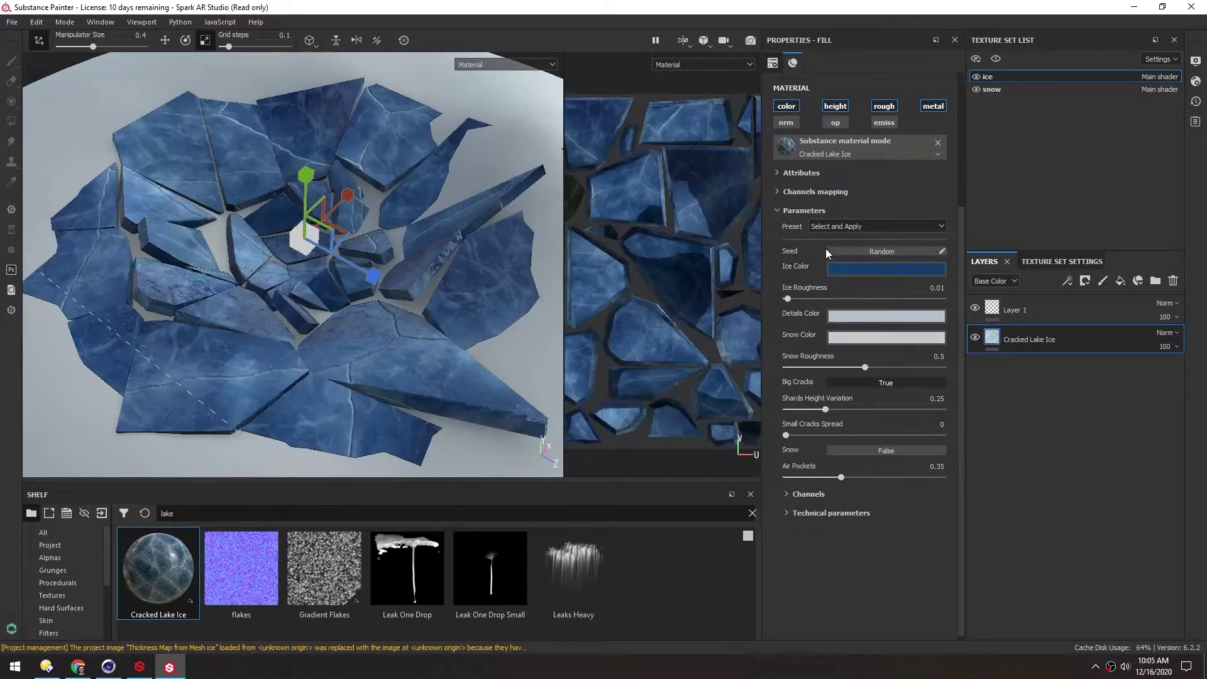
Switch the ice material to the Snow Covered Cracked Ice preset and examine the crater from several angles.
click(822, 226)
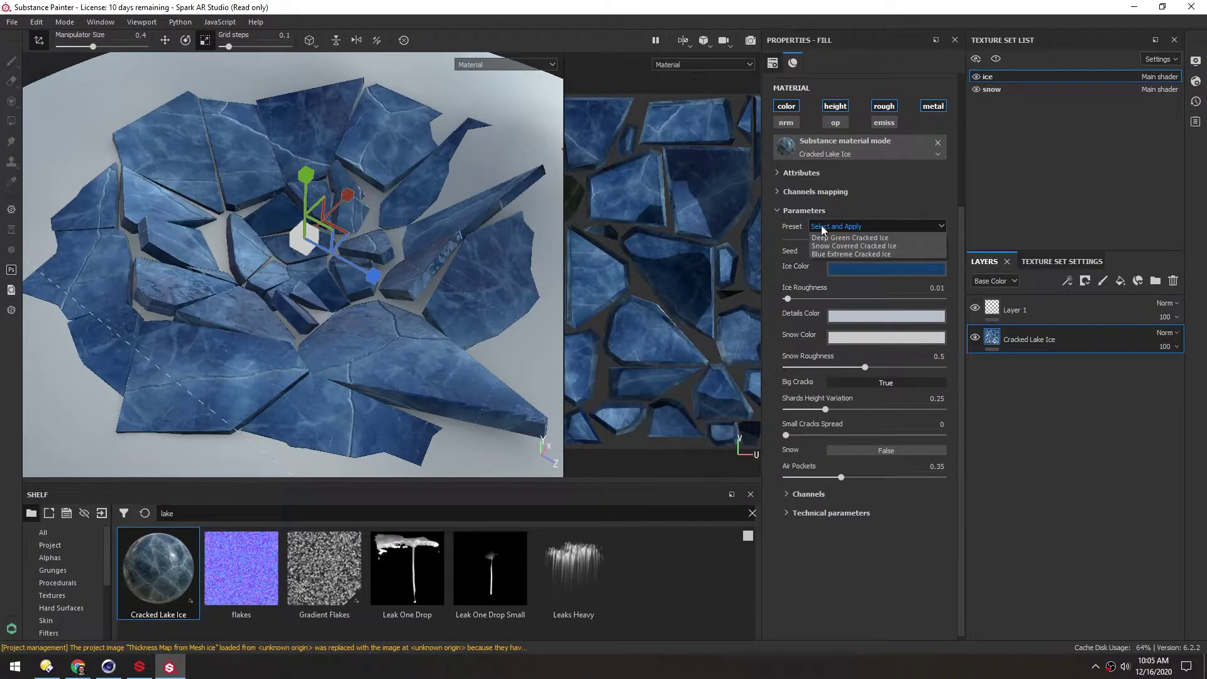
click(848, 247)
alt+drag(299, 249, 289, 217)
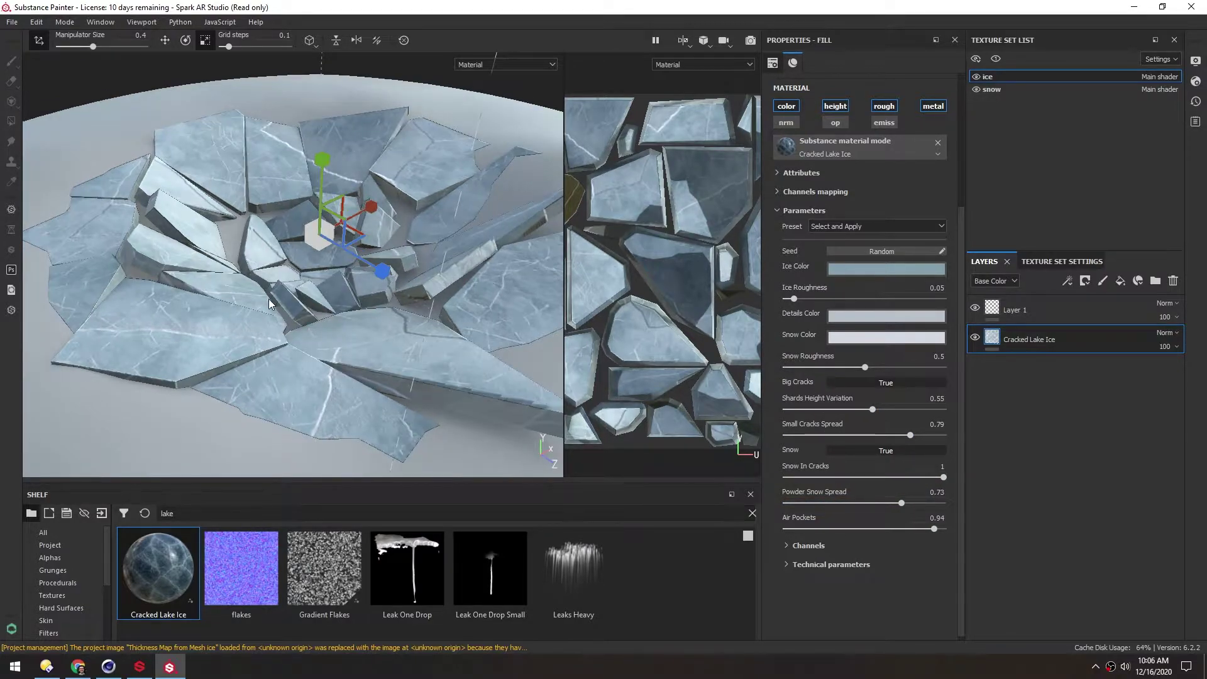
alt+drag(282, 274, 323, 281)
scroll(283, 295, down, 2)
Apply the Blue Extreme Cracked Ice preset to the Cracked Lake Ice layer and enable its Snow option.
click(836, 228)
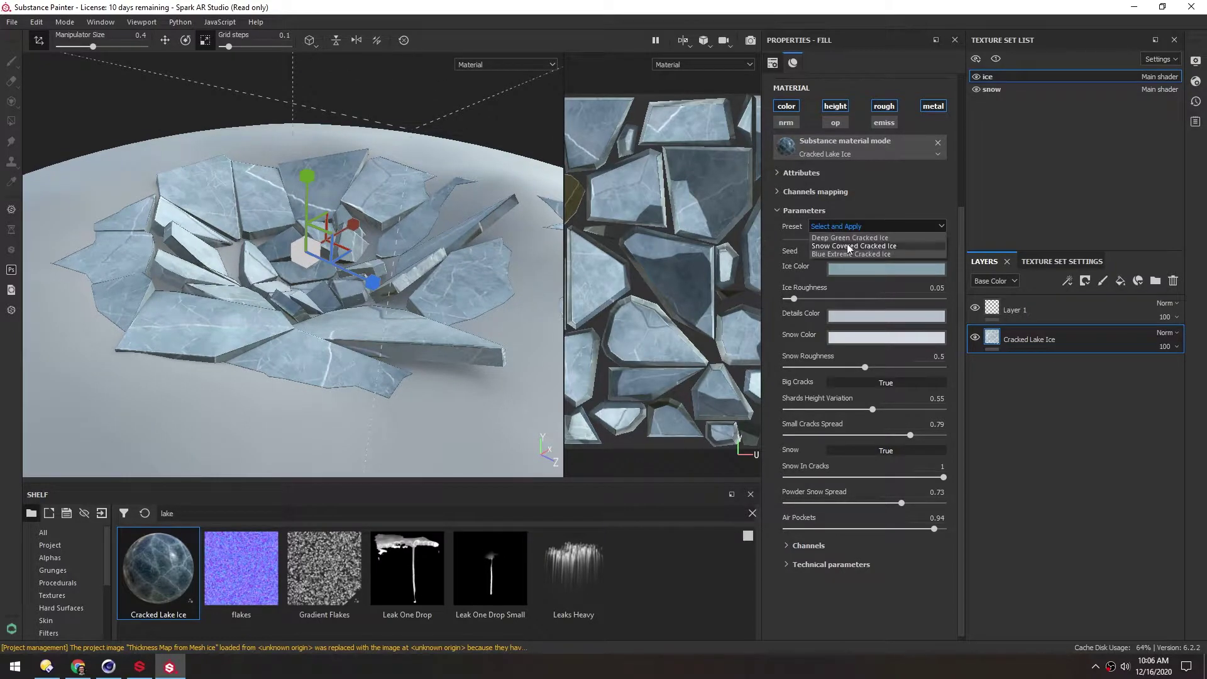
click(836, 254)
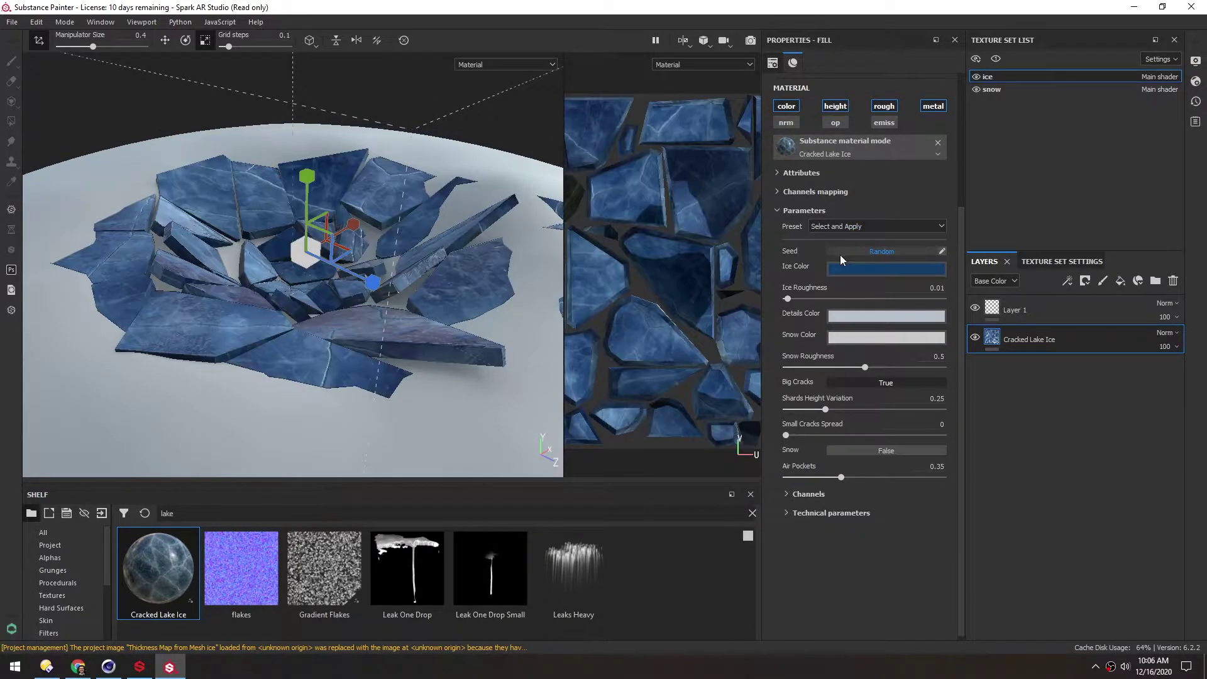
click(865, 450)
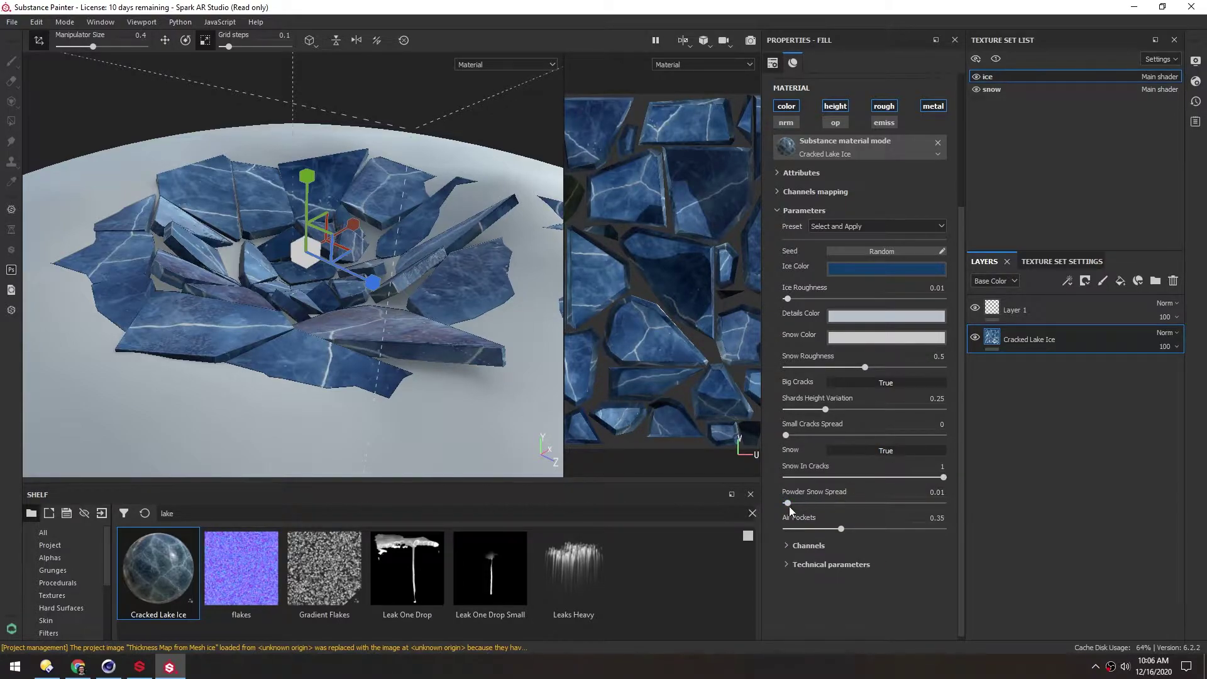
alt+drag(282, 253, 280, 310)
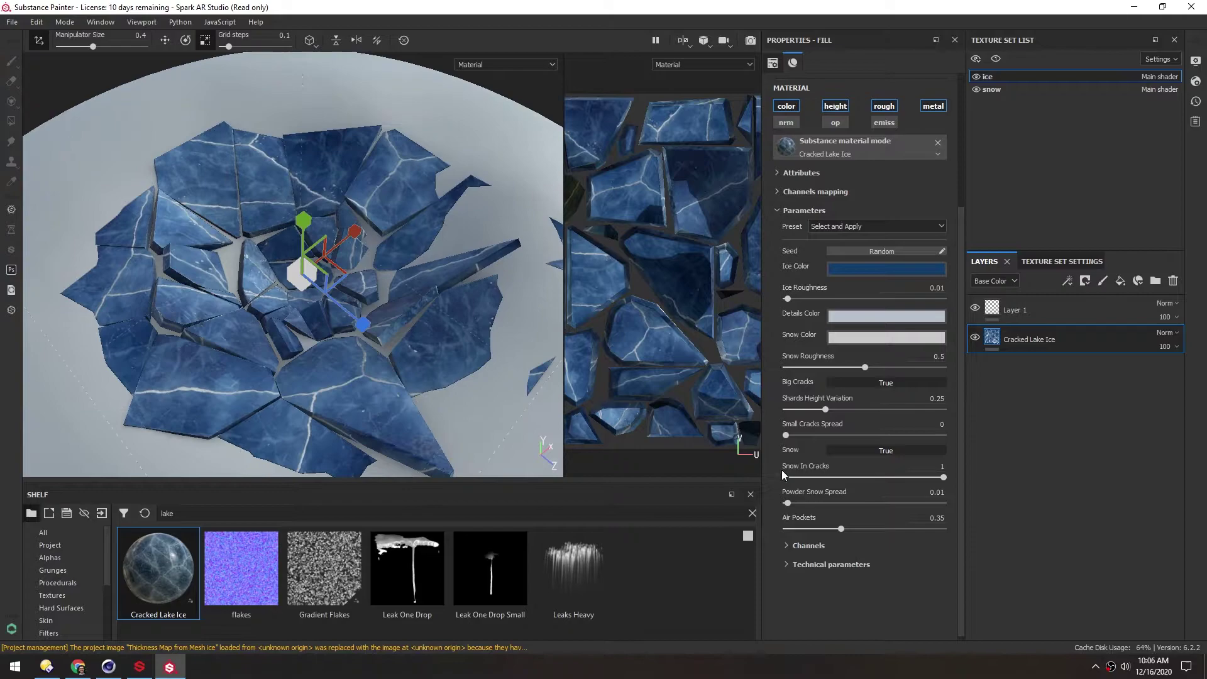
Set the ice material's Powder Snow Spread to 0.8 and Air Pockets to 0.94, checking the shards up close.
drag(790, 506, 912, 505)
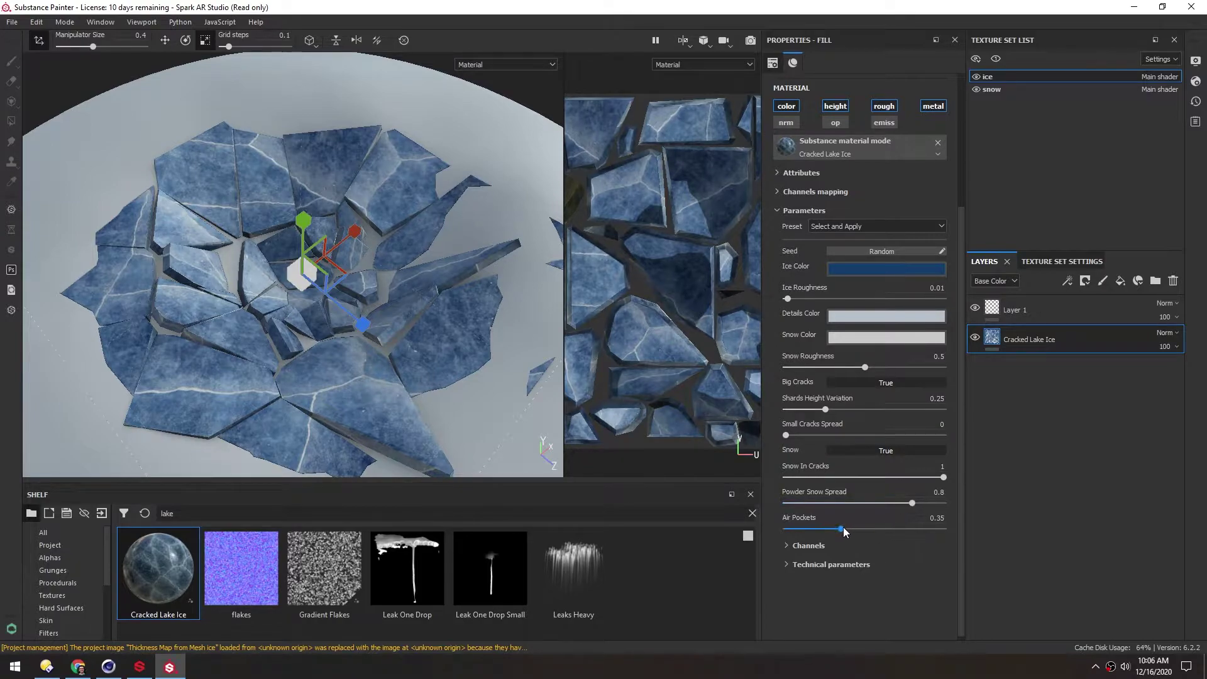
drag(843, 528, 934, 529)
alt+drag(309, 309, 251, 339)
scroll(296, 296, up, 3)
alt+middle_drag(214, 352, 228, 329)
alt+drag(228, 328, 184, 366)
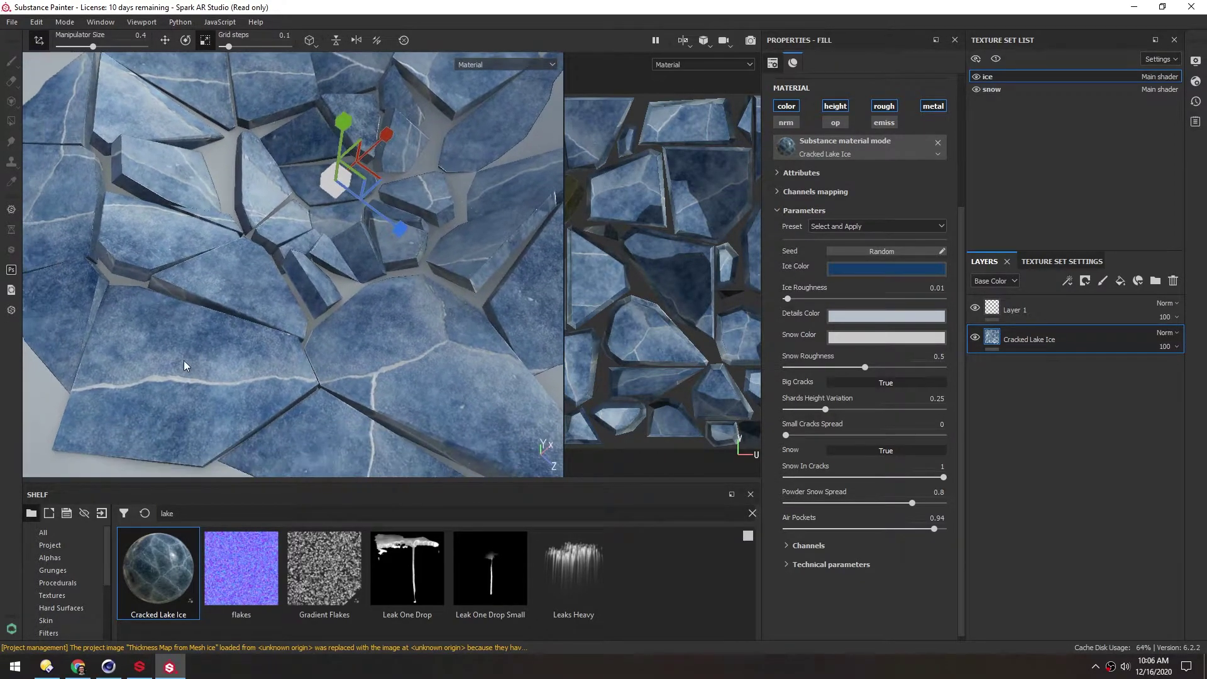
Set the ice material's Small Cracks Spread to 0.49, Shards Height Variation to 0.67 and Snow Roughness to 0.66.
alt+drag(441, 319, 239, 268)
alt+drag(327, 182, 274, 277)
drag(799, 441, 894, 419)
drag(865, 367, 889, 367)
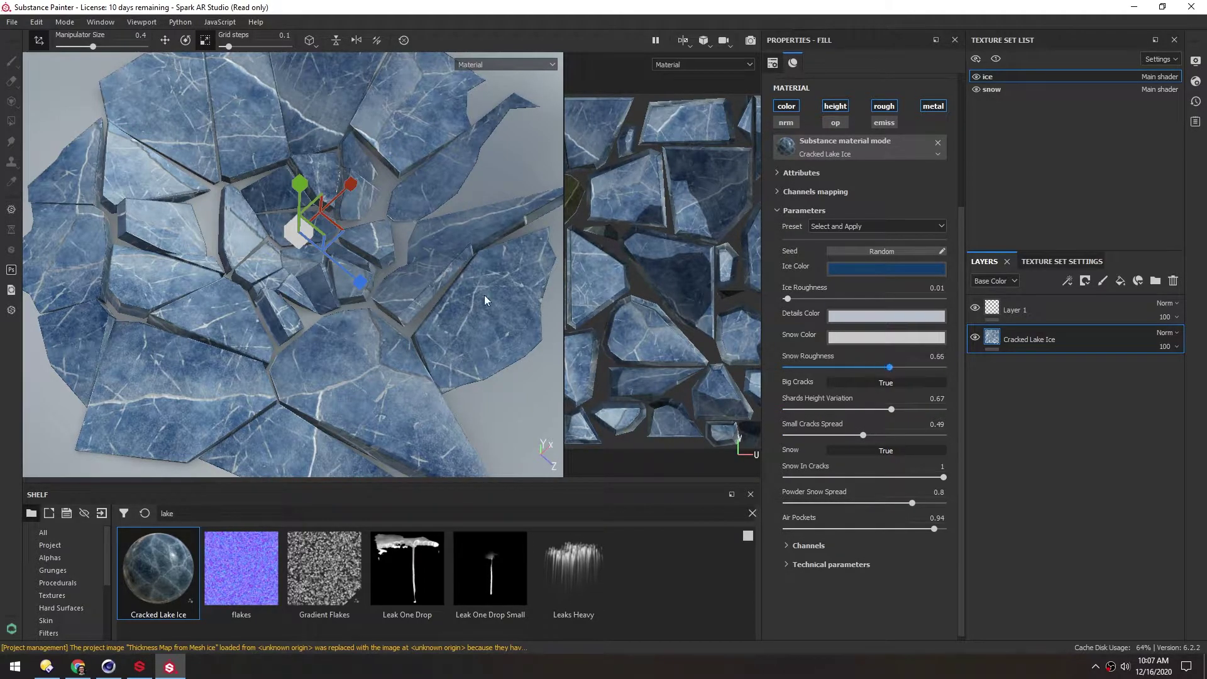
alt+drag(485, 301, 240, 270)
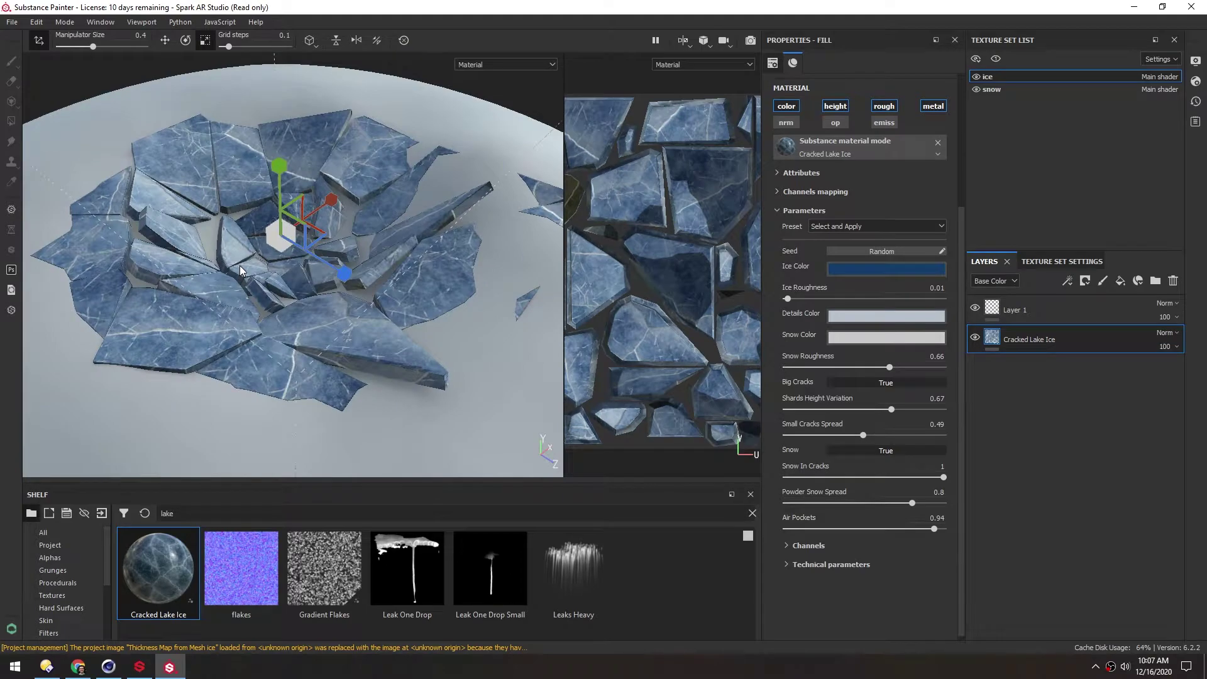
In the snow texture set, search the shelf for "iceland" and add Iceland Snow Windswept below Layer 1.
click(993, 90)
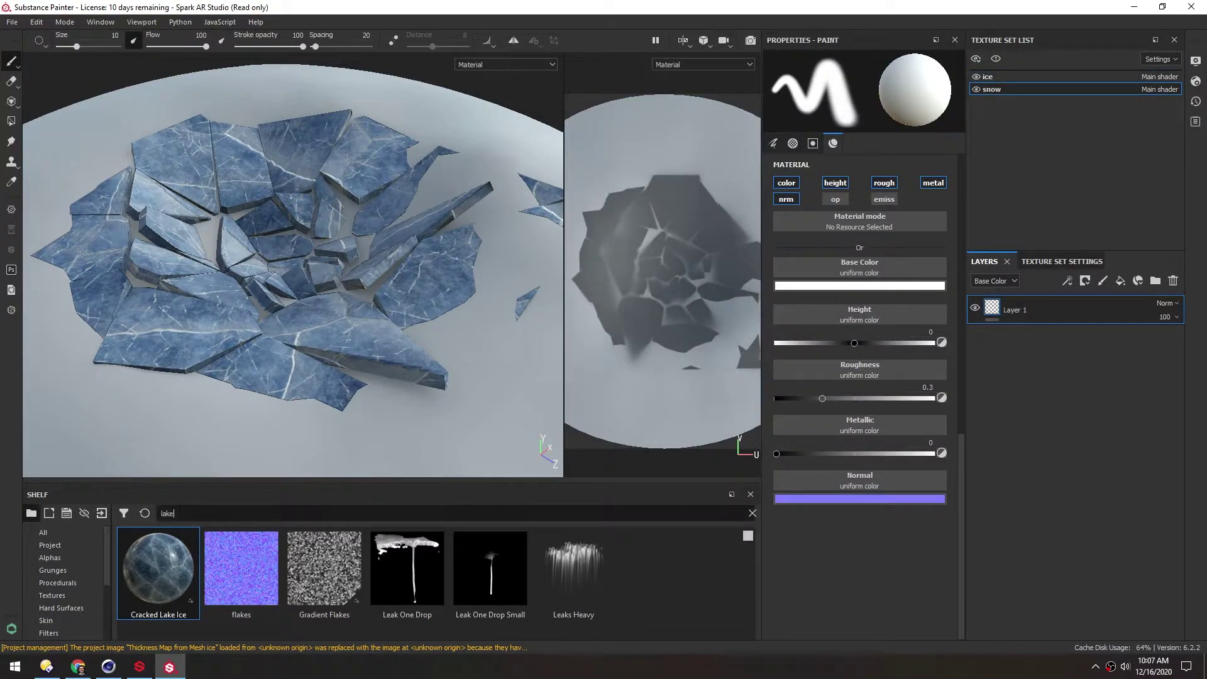
drag(178, 512, 139, 514)
text(iceland)
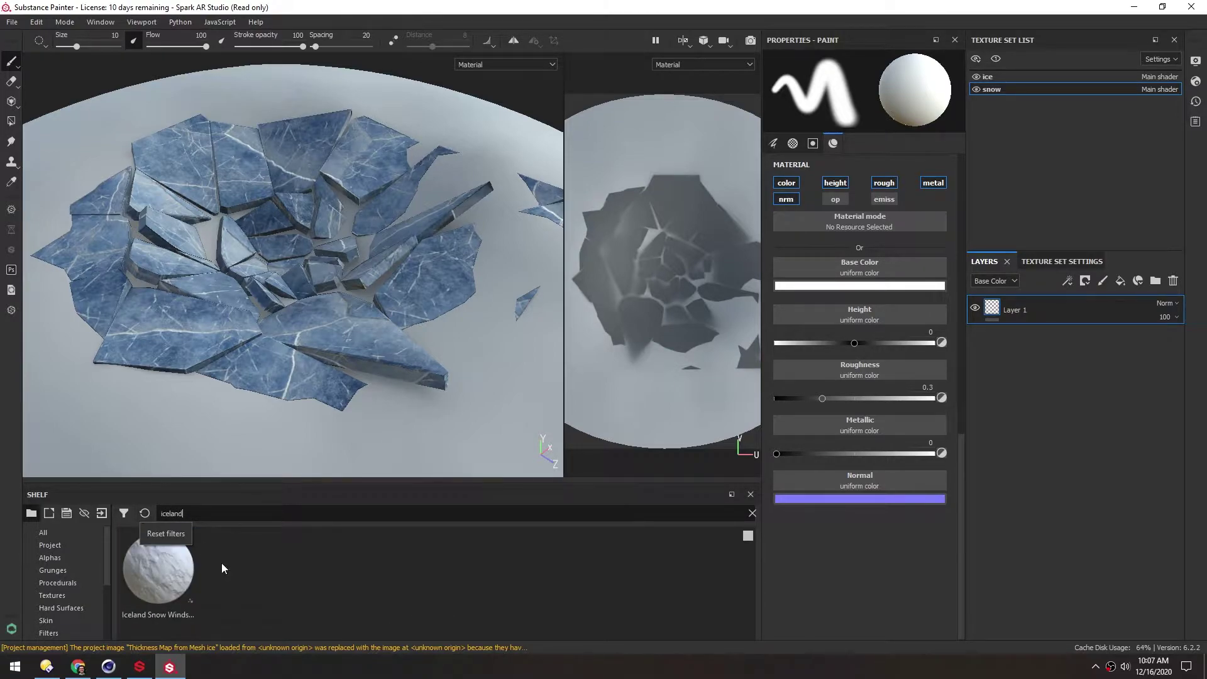
drag(157, 575, 1015, 397)
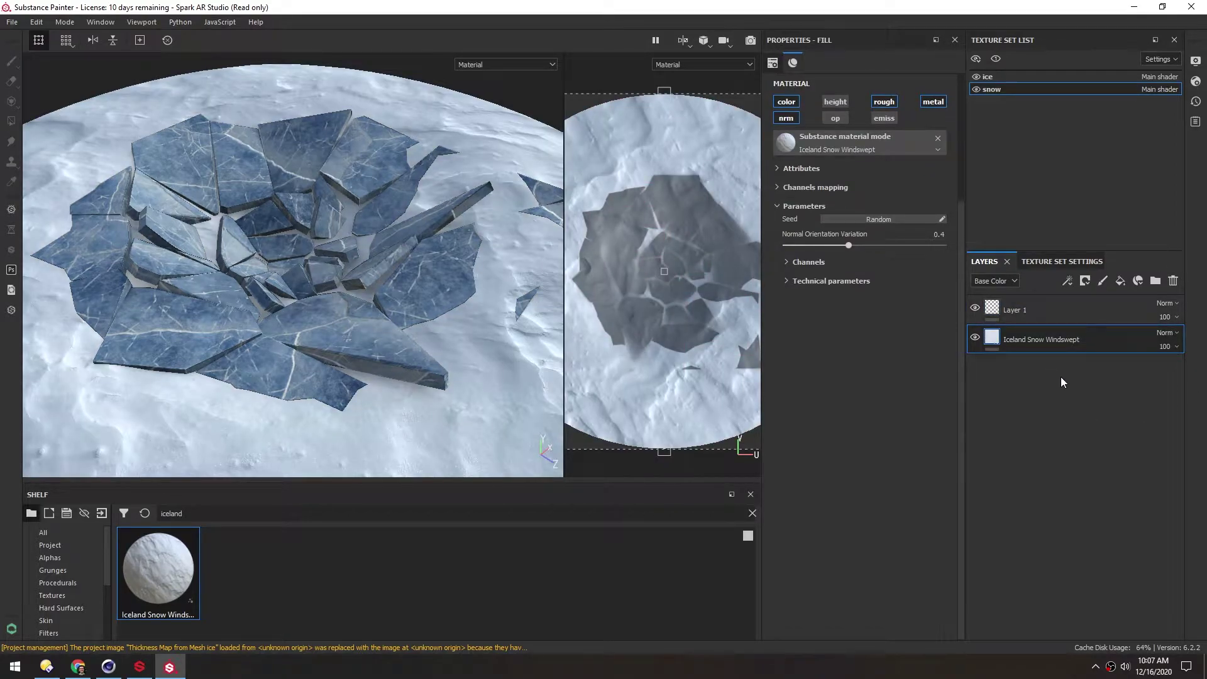
Delete the empty Layer 1 from the snow texture set and inspect the snow around the ice crater.
click(1060, 313)
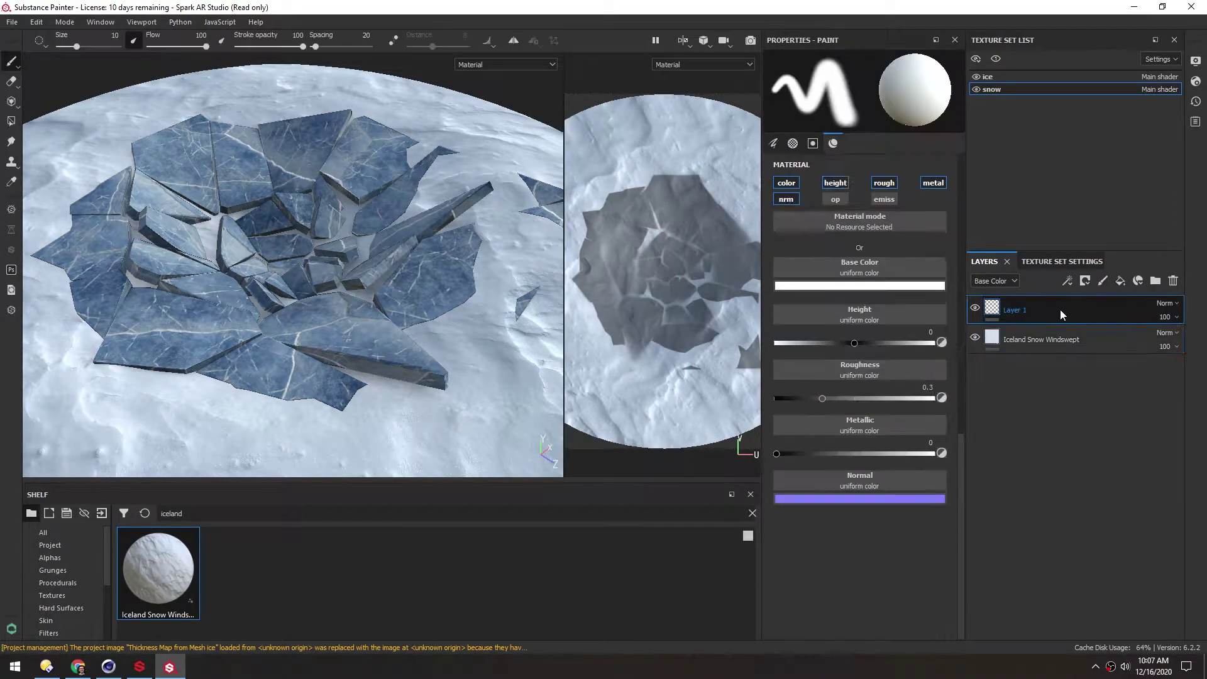
key(Delete)
scroll(343, 299, down, 2)
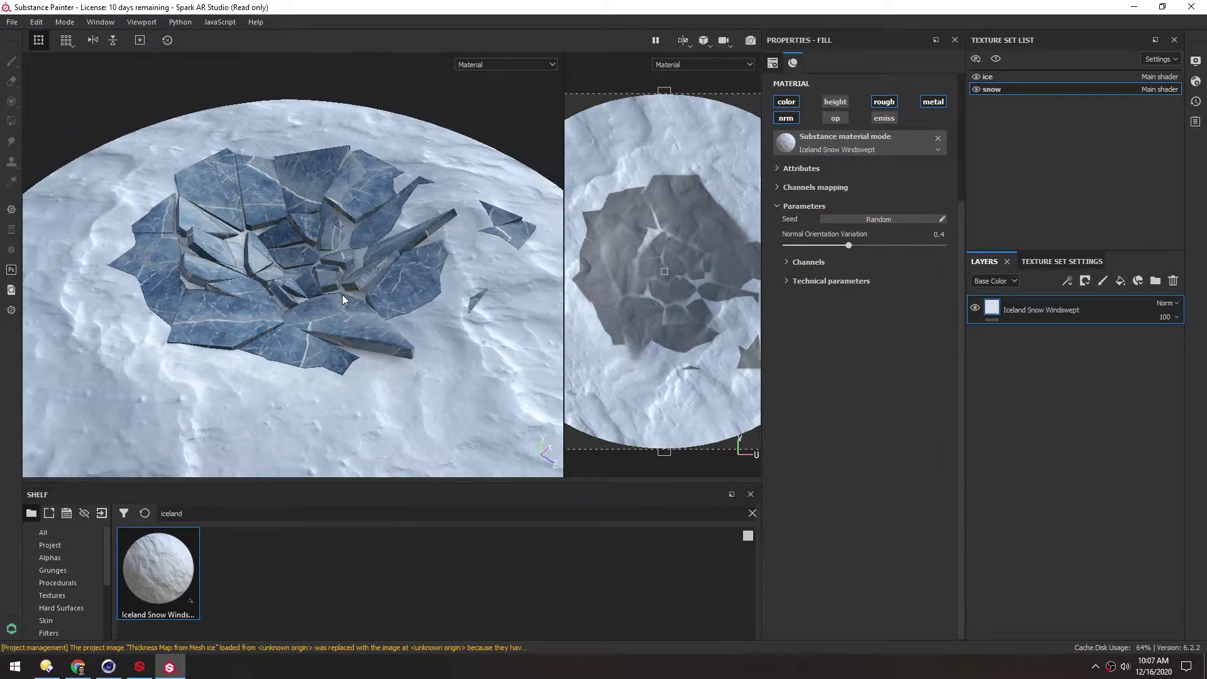
mouse_move(304, 266)
alt+mouse_down()
mouse_move(282, 258)
mouse_move(293, 289)
mouse_move(290, 273)
alt+mouse_up()
alt+drag(421, 234, 214, 326)
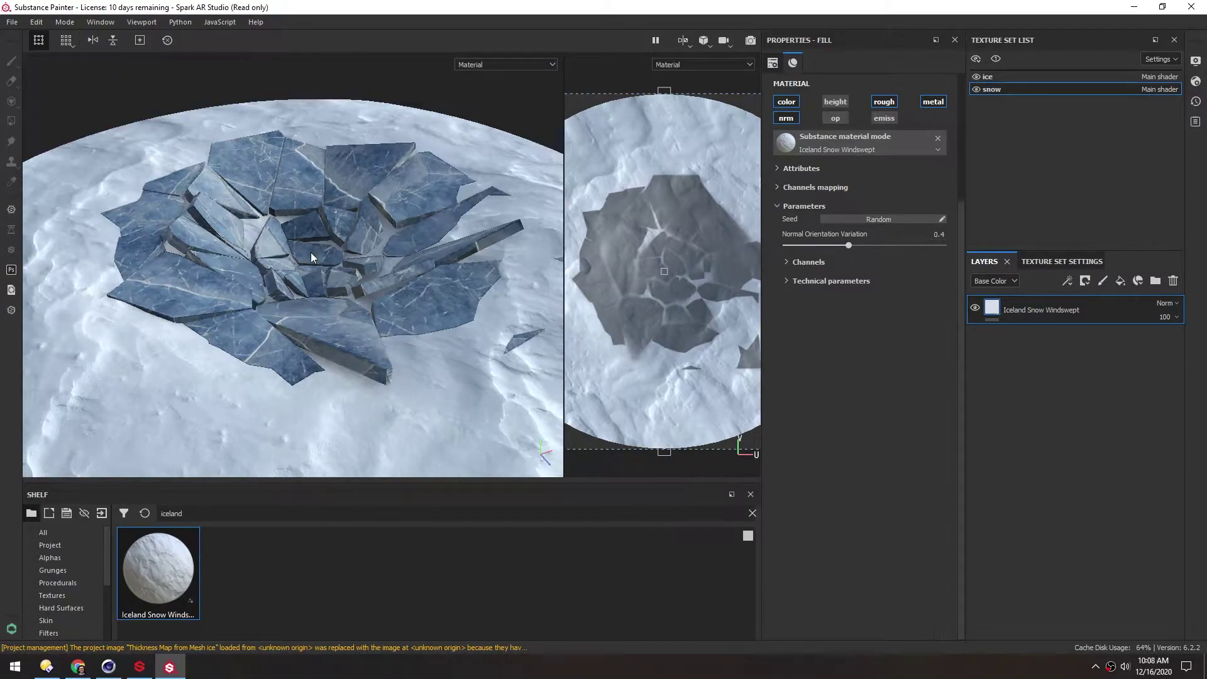
alt+drag(306, 281, 309, 285)
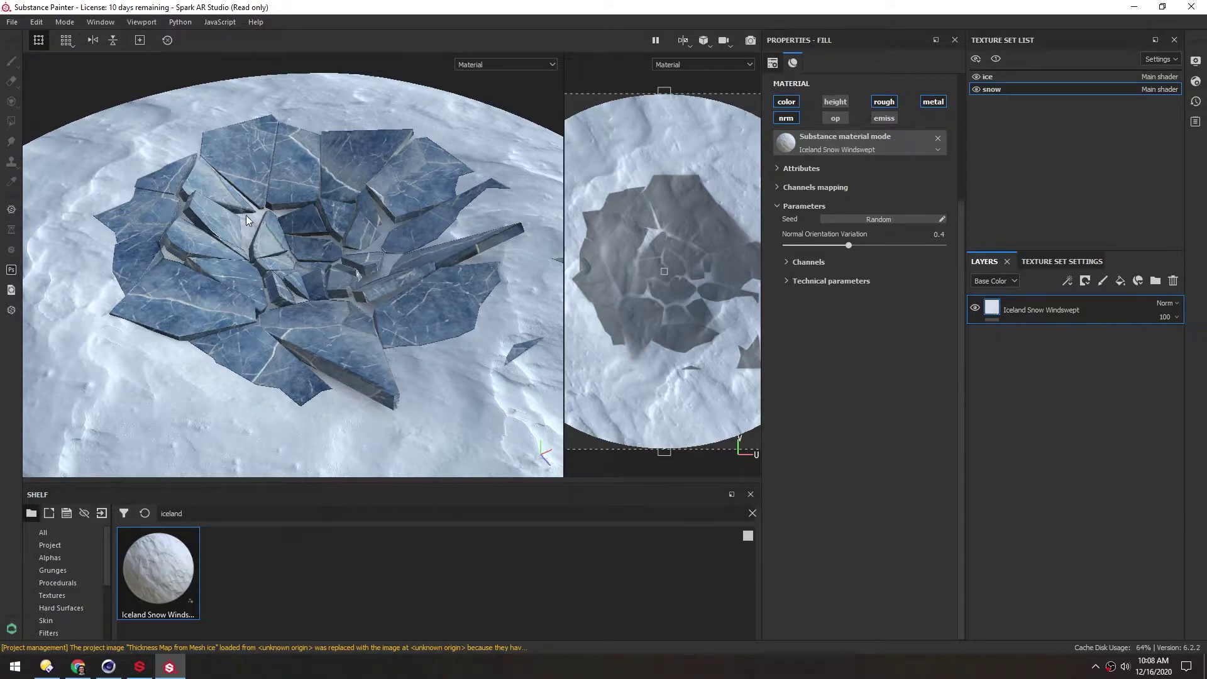
alt+drag(285, 256, 317, 266)
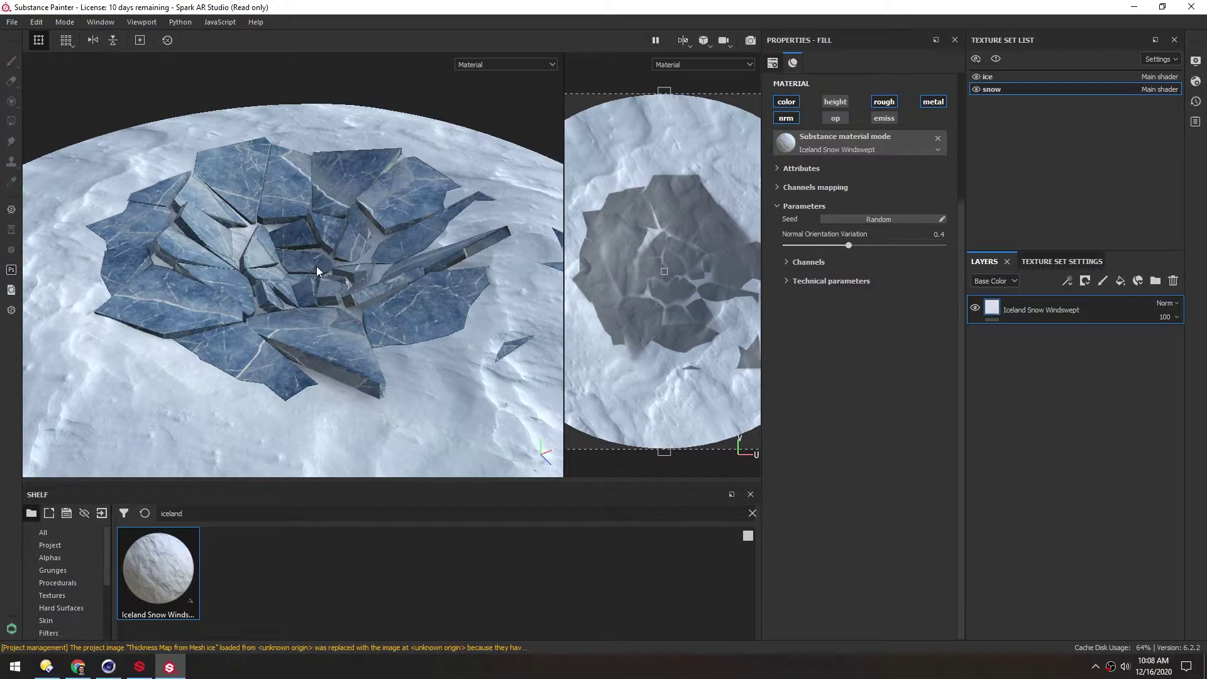
Add a fill layer above Iceland Snow Windswept and assign the project's Ambient Occlusion Map from Mesh snow as its base color.
click(1120, 281)
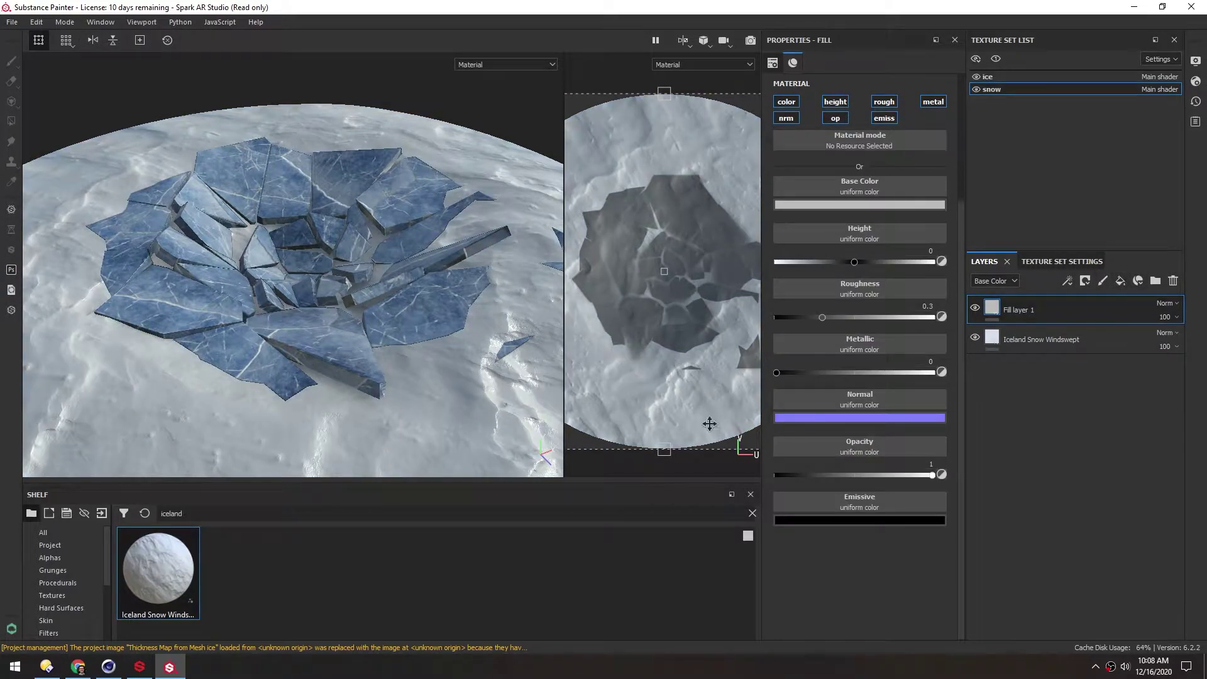
double_click(197, 510)
key(BackSpace)
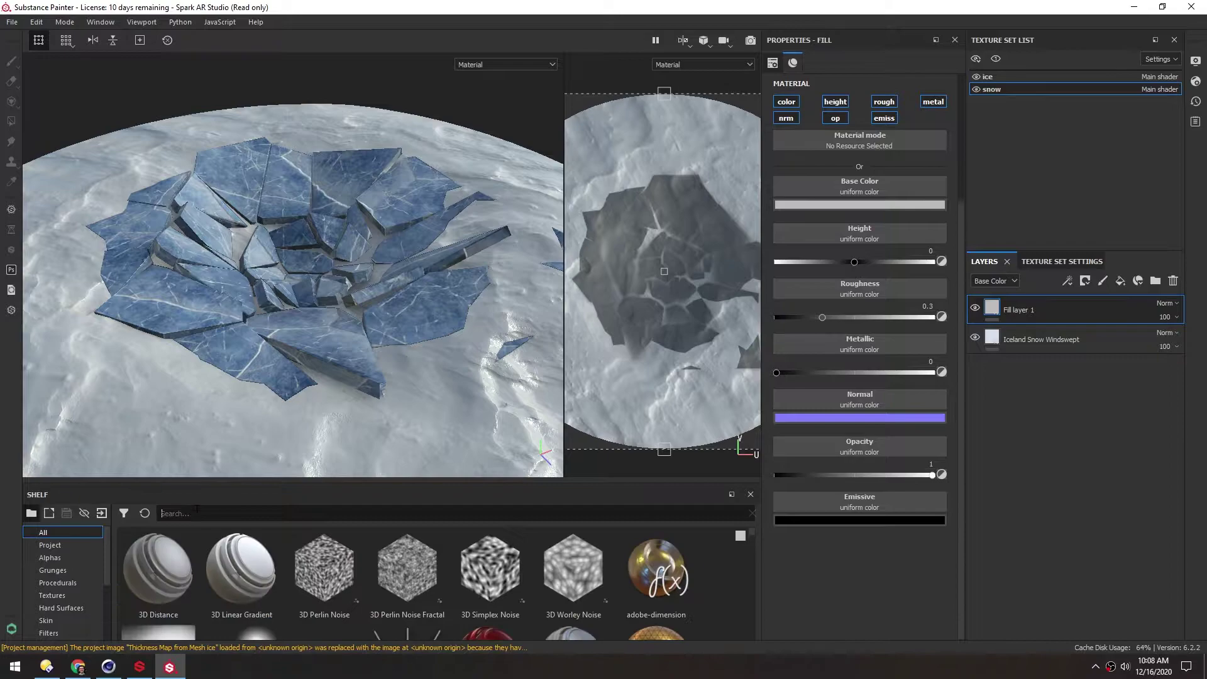
click(50, 546)
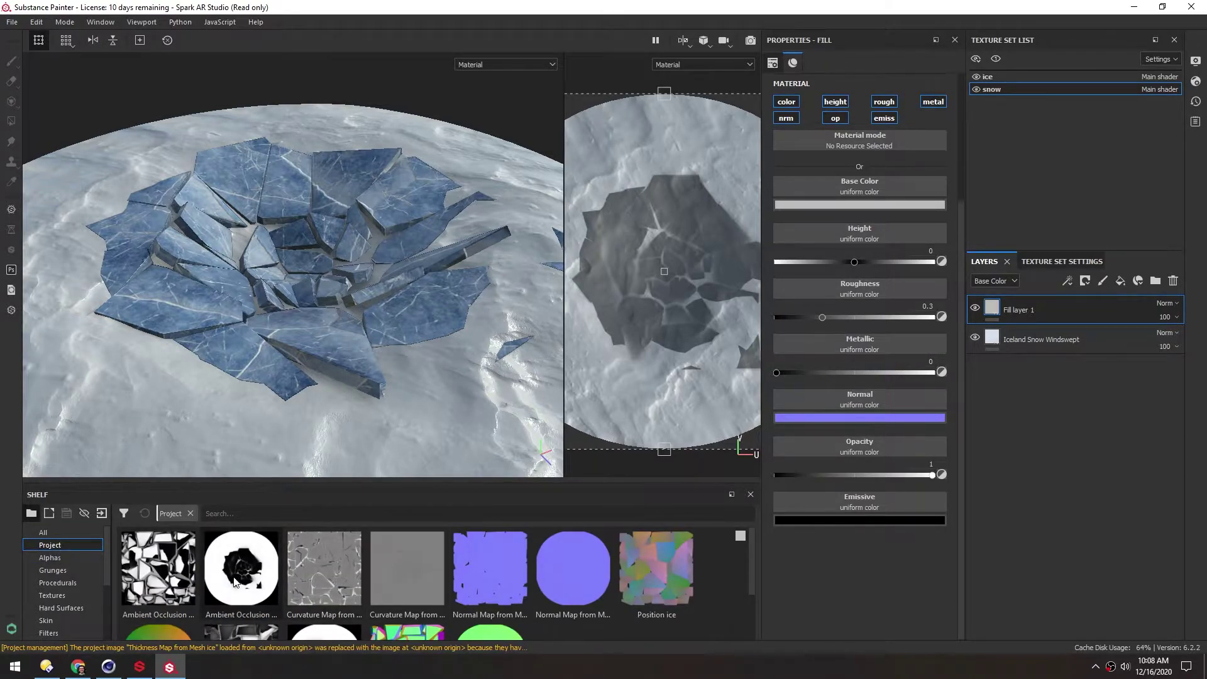
drag(236, 575, 859, 182)
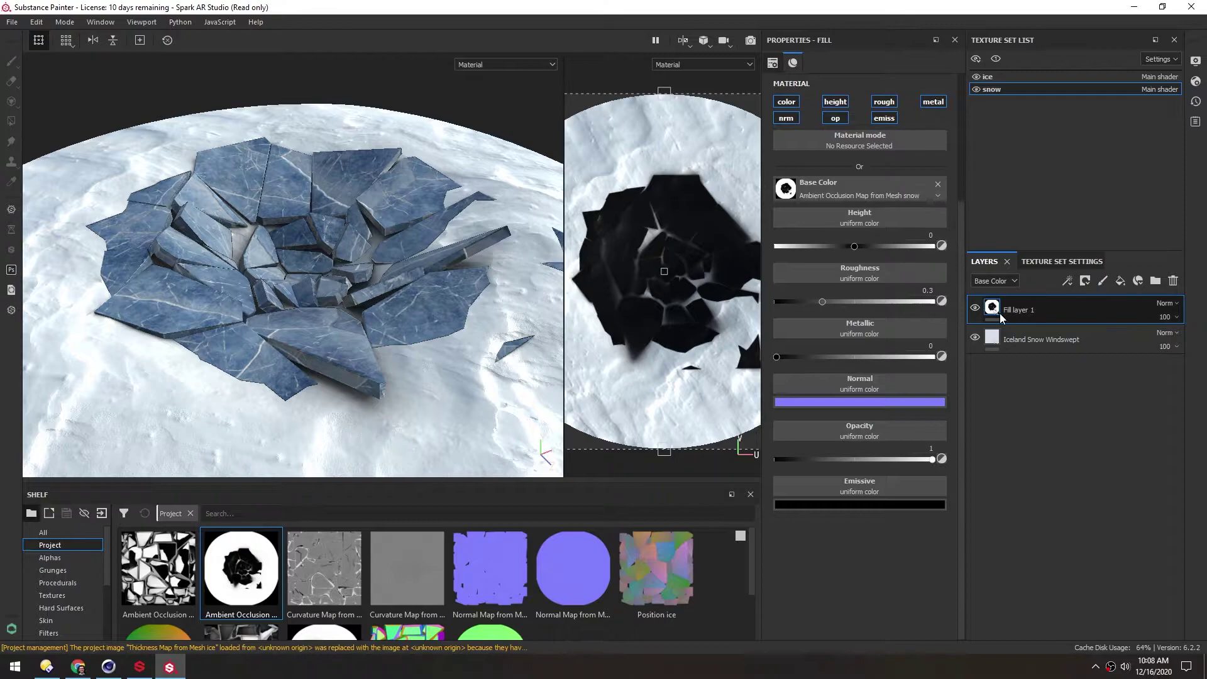
Turn off the normal, opacity, height, roughness, emissive and metallic channels of Fill layer 1, leaving only color.
click(785, 118)
click(836, 118)
click(835, 101)
click(884, 101)
click(883, 119)
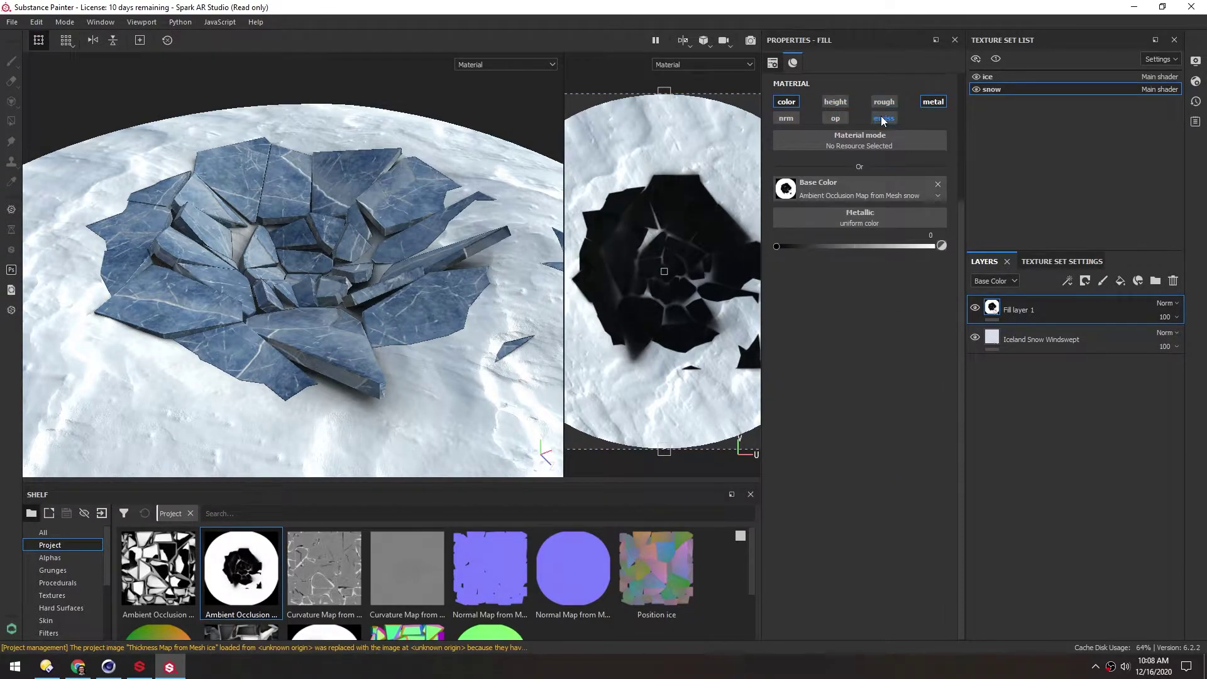
click(933, 102)
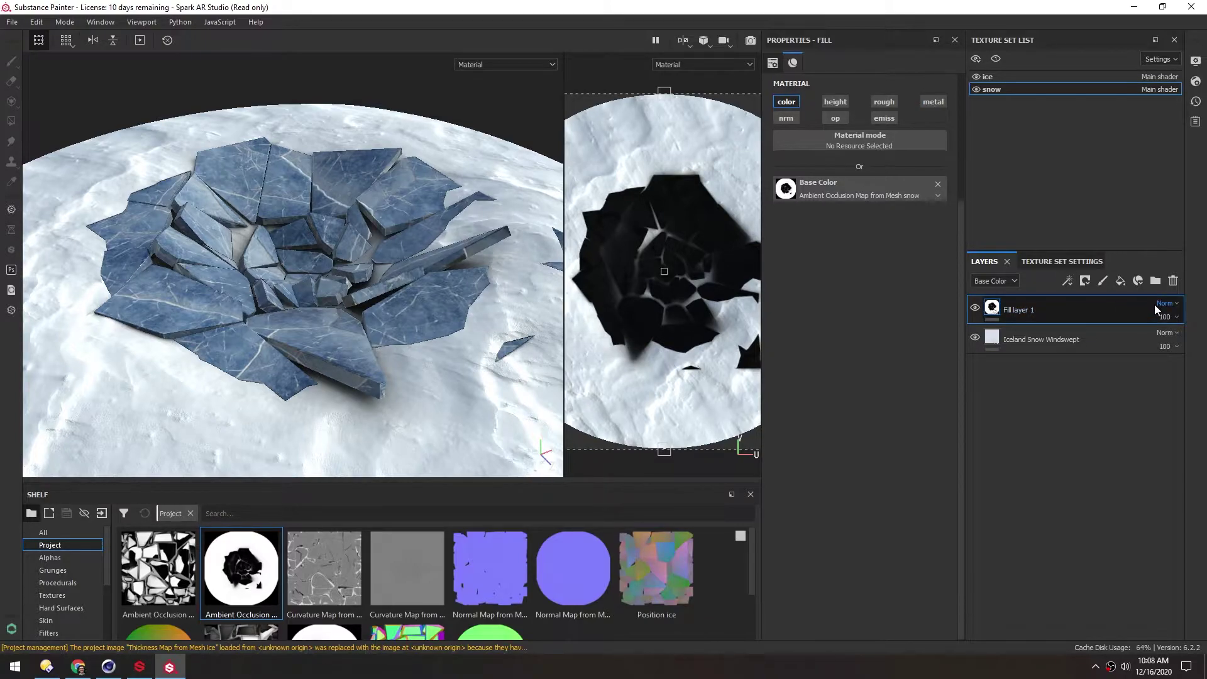
alt+drag(281, 273, 292, 254)
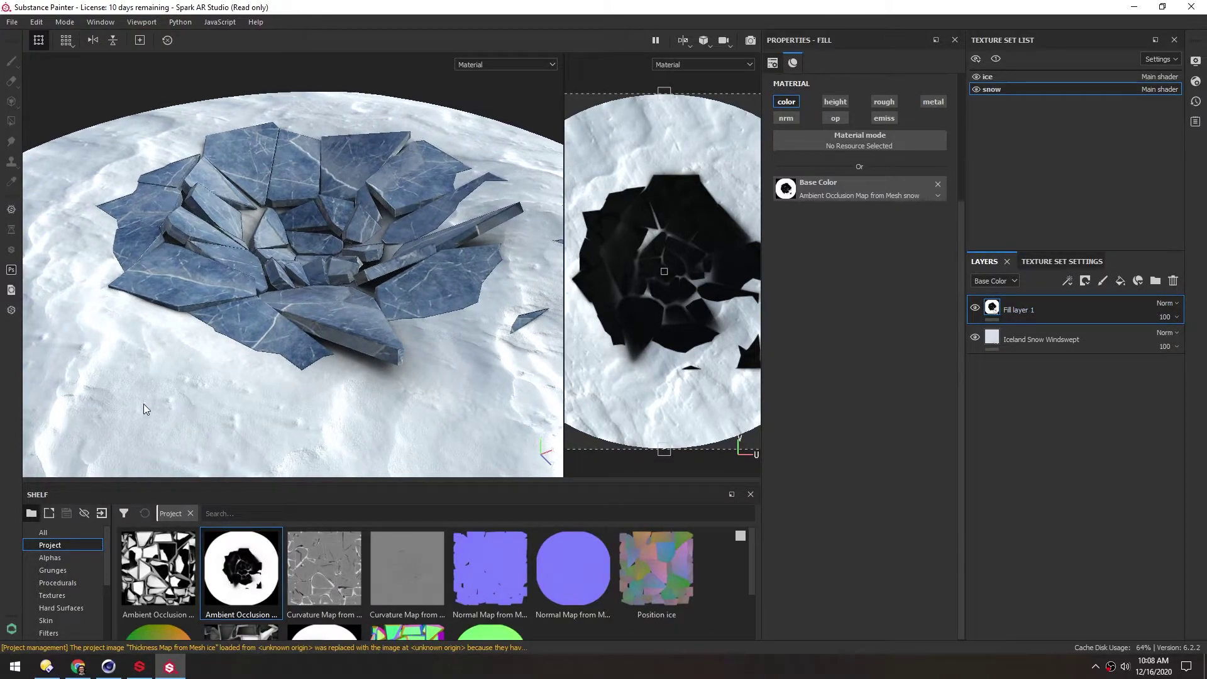
Set the blend mode of the snow set's ambient occlusion fill layer to Multiply.
click(1163, 304)
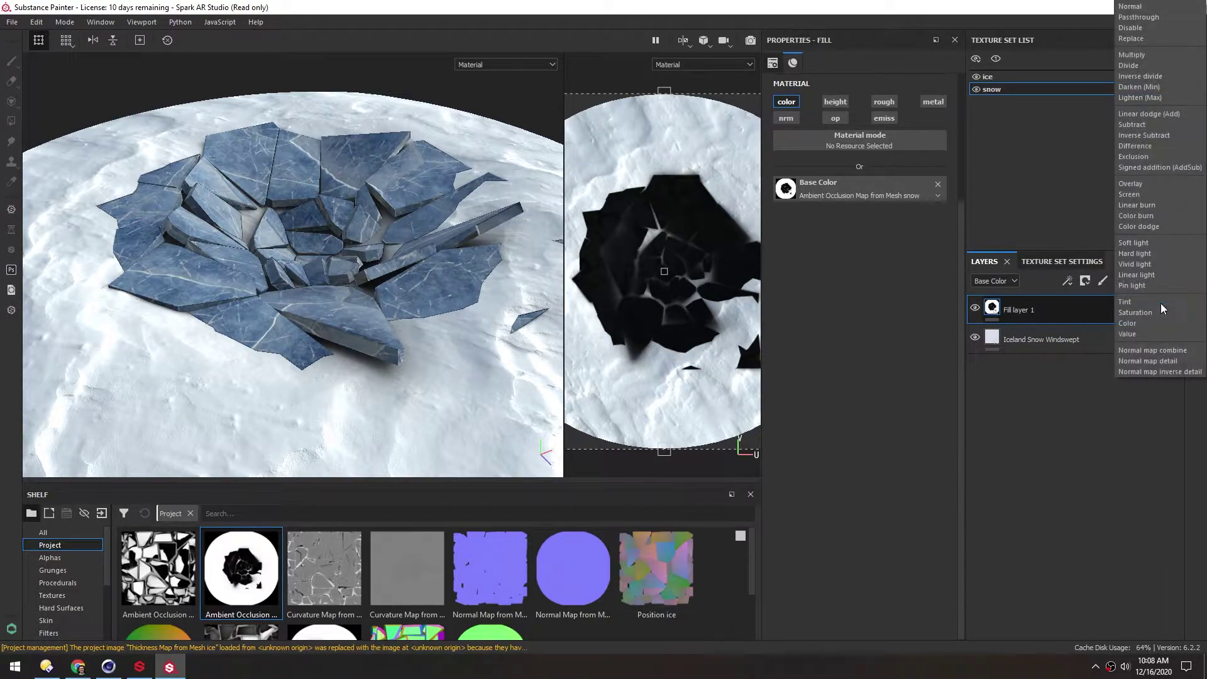
click(1125, 55)
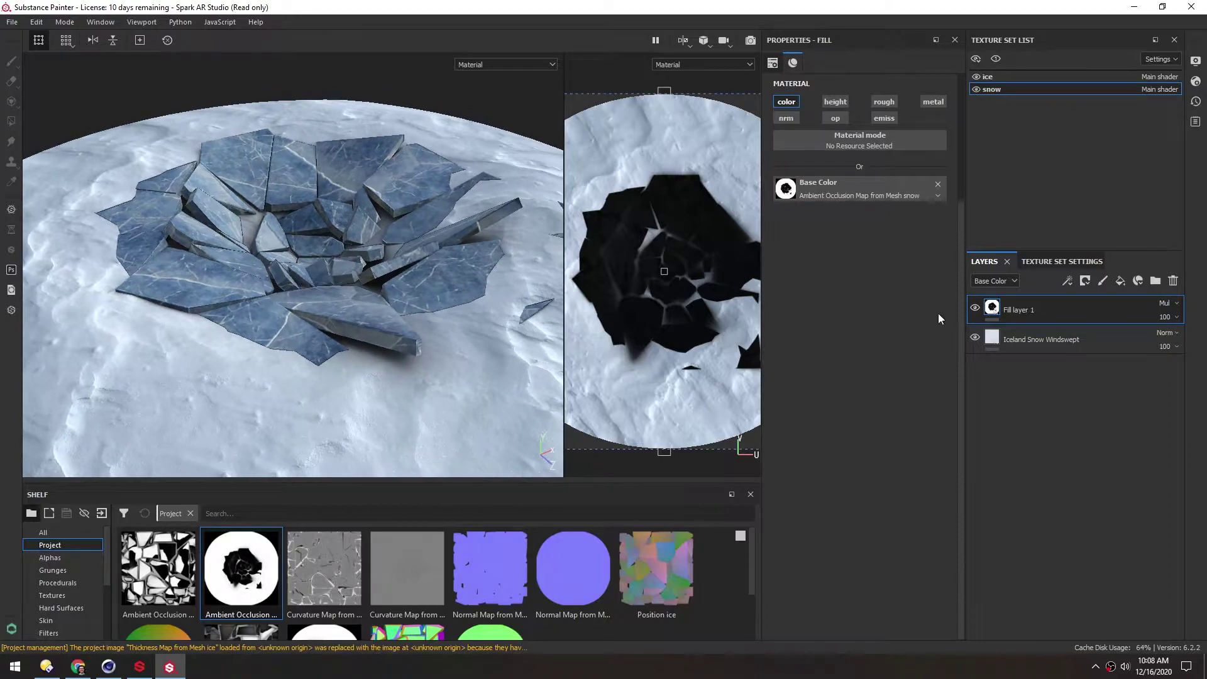
Toggle the ambient occlusion fill layer's visibility repeatedly to compare the snow with and without the shading.
click(974, 308)
click(974, 308)
click(974, 308)
click(974, 308)
click(974, 310)
click(974, 309)
click(974, 310)
click(974, 310)
click(974, 310)
click(974, 310)
click(974, 310)
click(975, 310)
Reduce the ambient occlusion fill layer's opacity to 74.
alt+drag(375, 214, 311, 266)
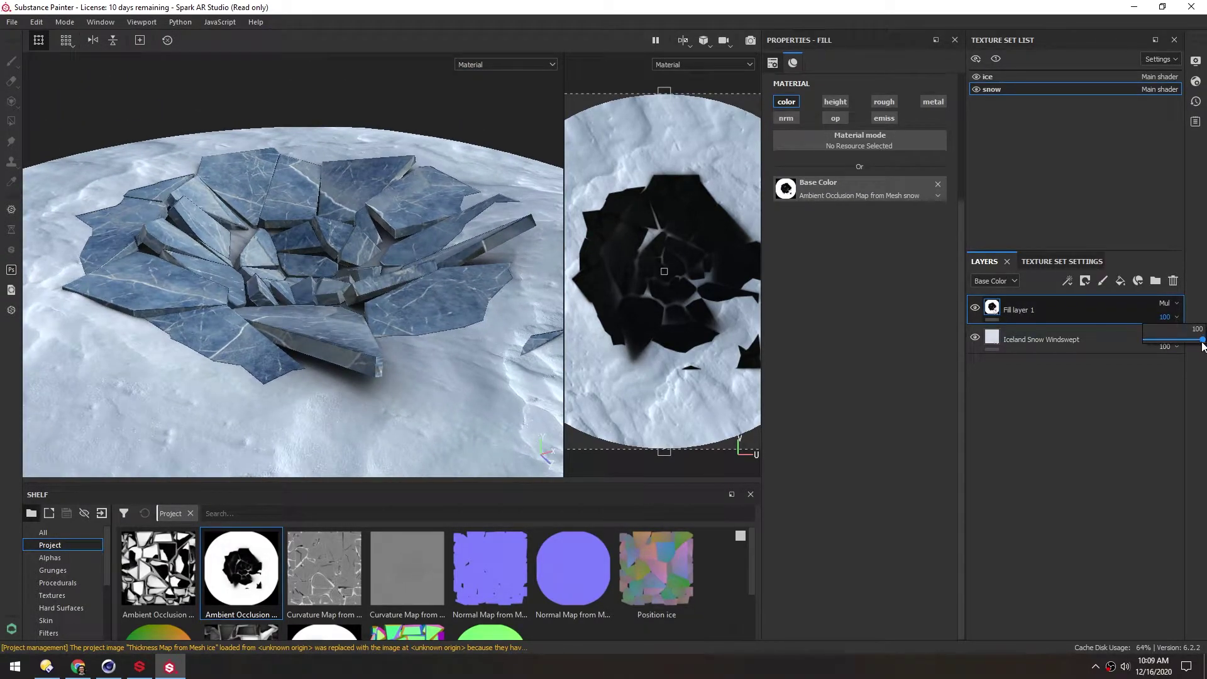
mouse_move(1185, 340)
mouse_down()
mouse_move(1166, 340)
mouse_move(1202, 340)
mouse_move(1190, 340)
mouse_up()
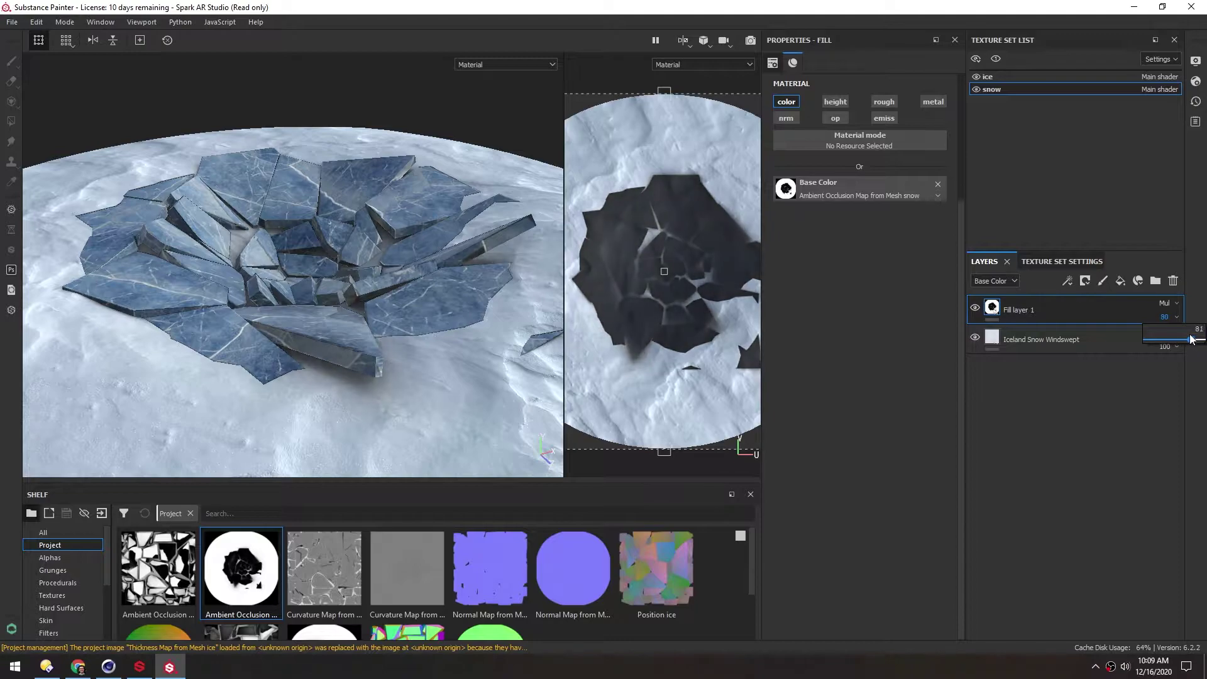
alt+drag(390, 317, 311, 262)
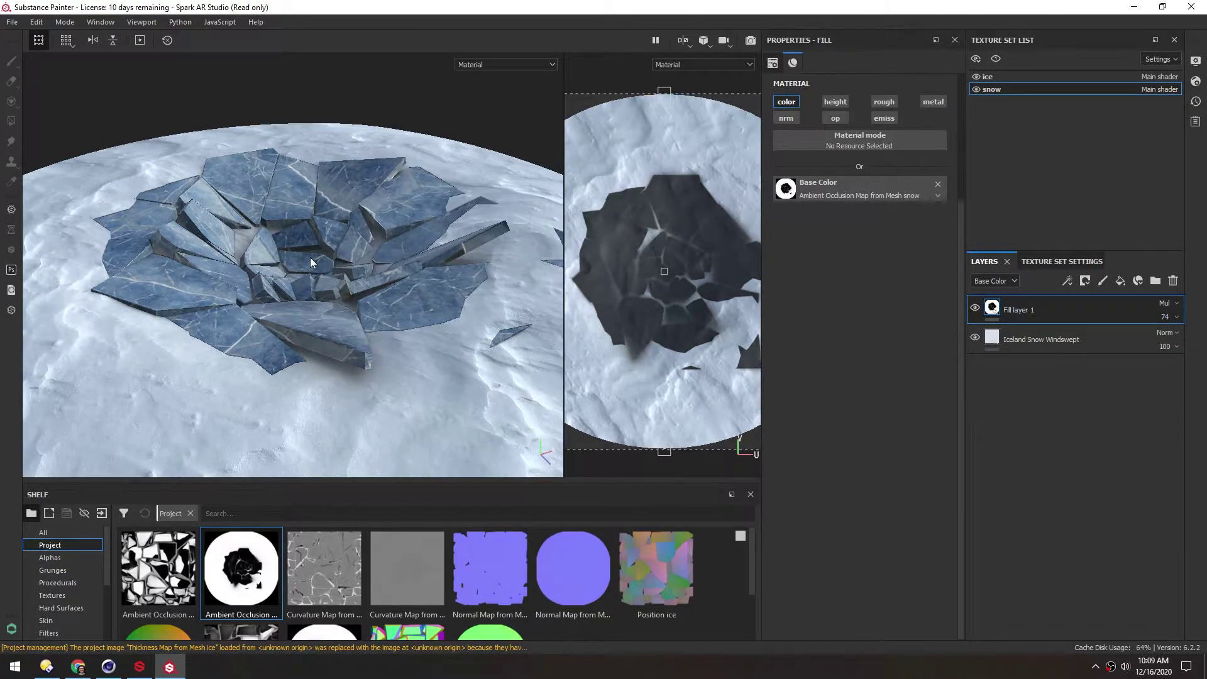
Switch to the ice texture set and choose the Dirt 2 brush for painting.
click(993, 78)
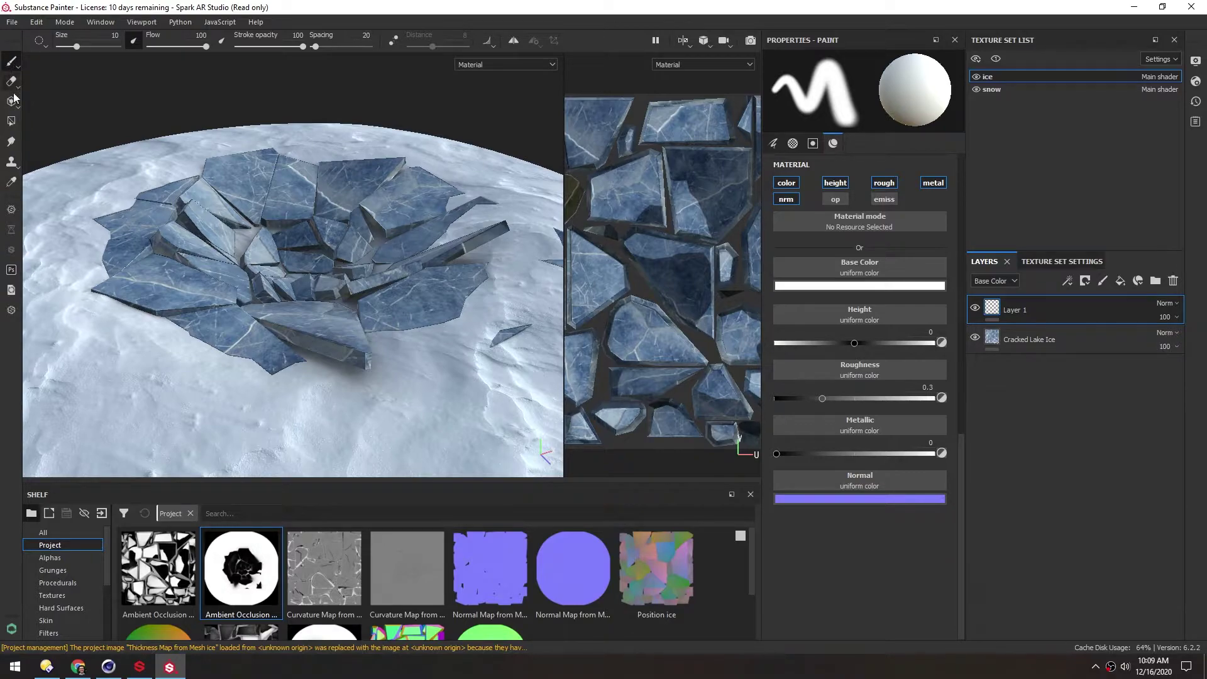
scroll(107, 561, down, 3)
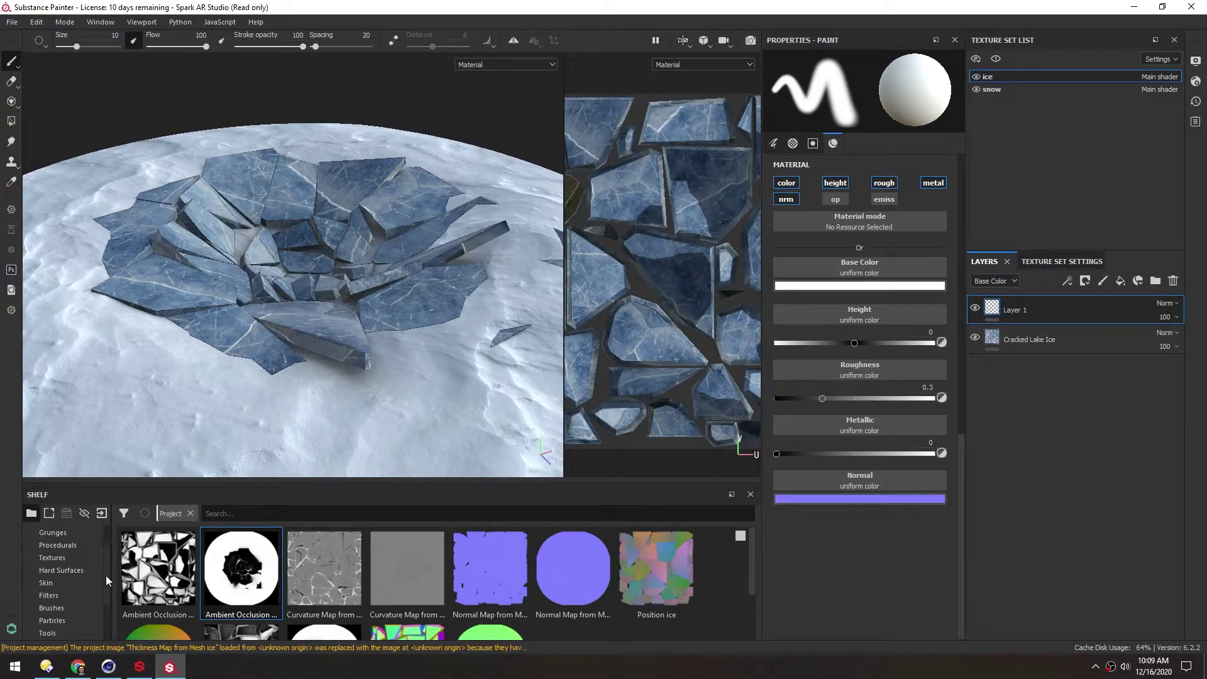
click(65, 594)
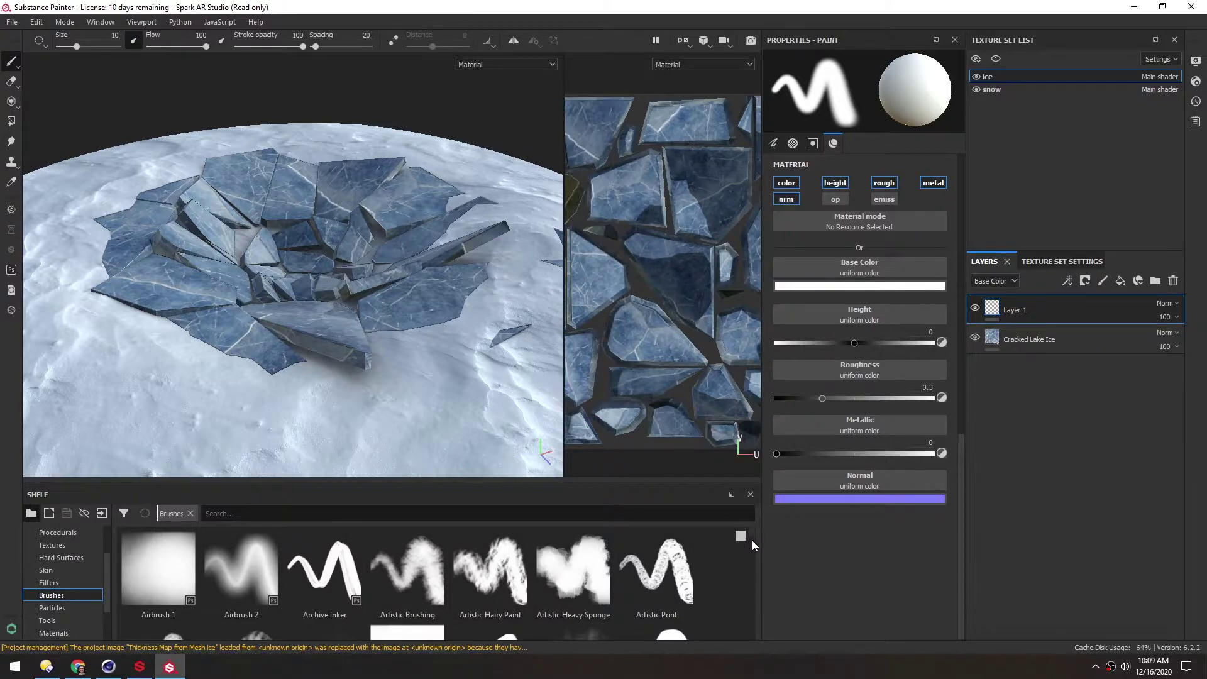
scroll(752, 540, down, 3)
scroll(751, 546, down, 5)
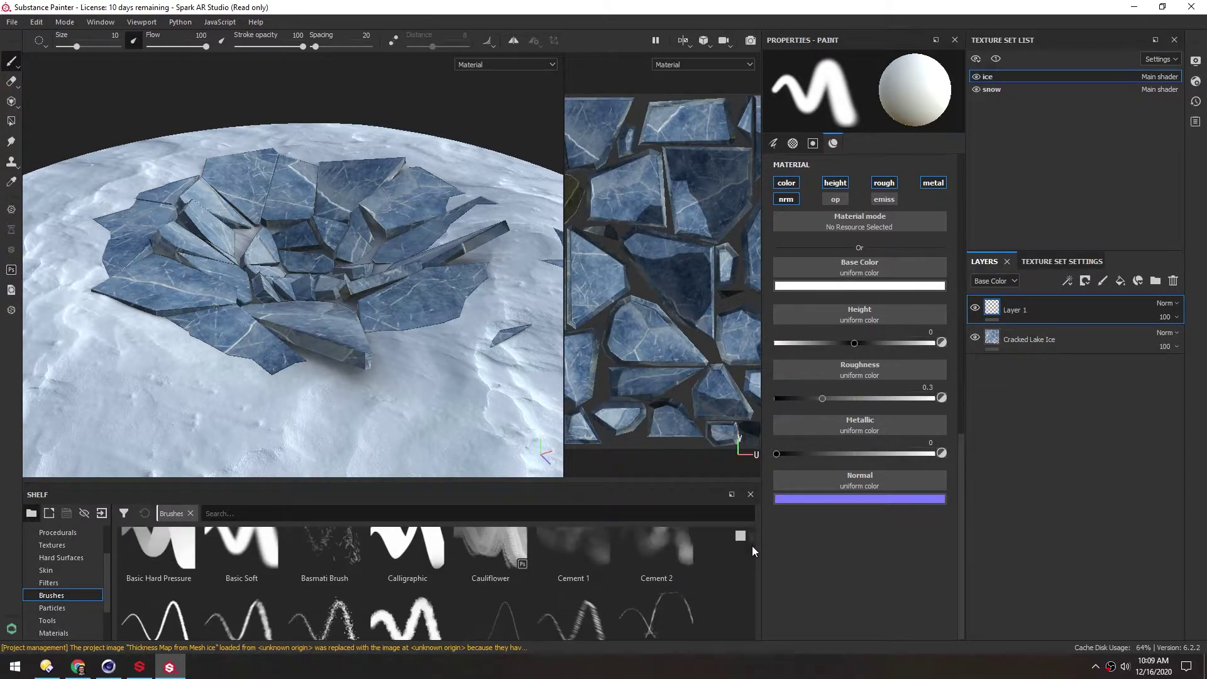
scroll(752, 553, down, 3)
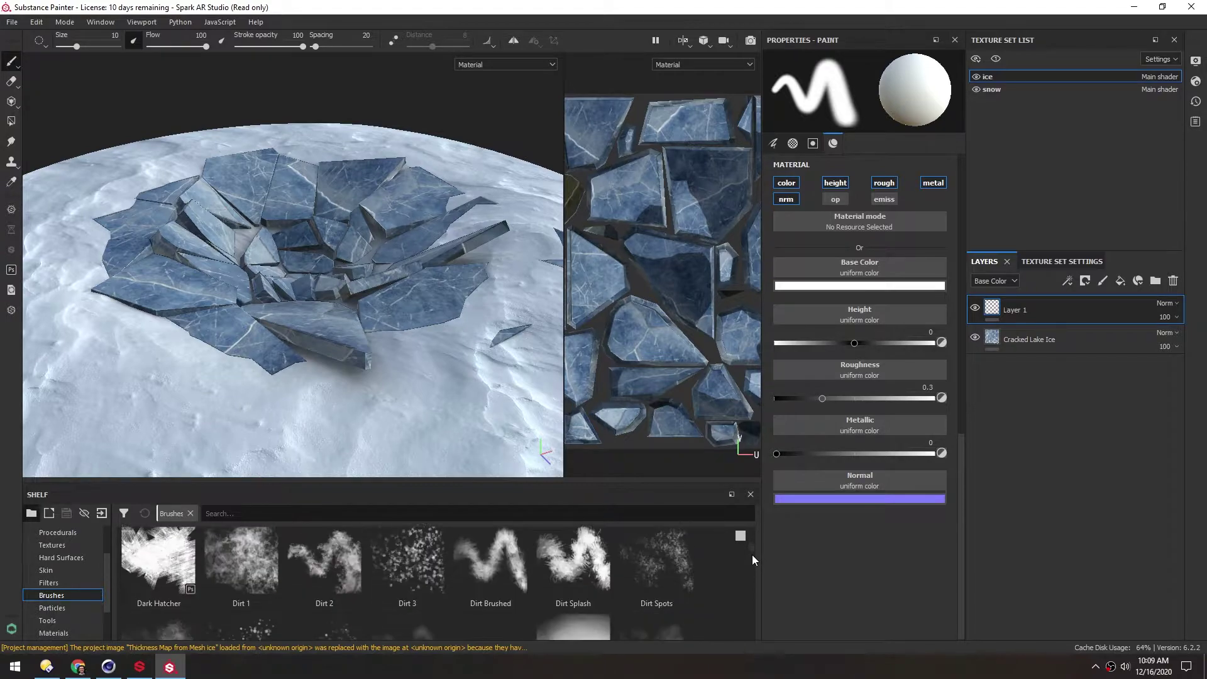
click(254, 556)
click(308, 572)
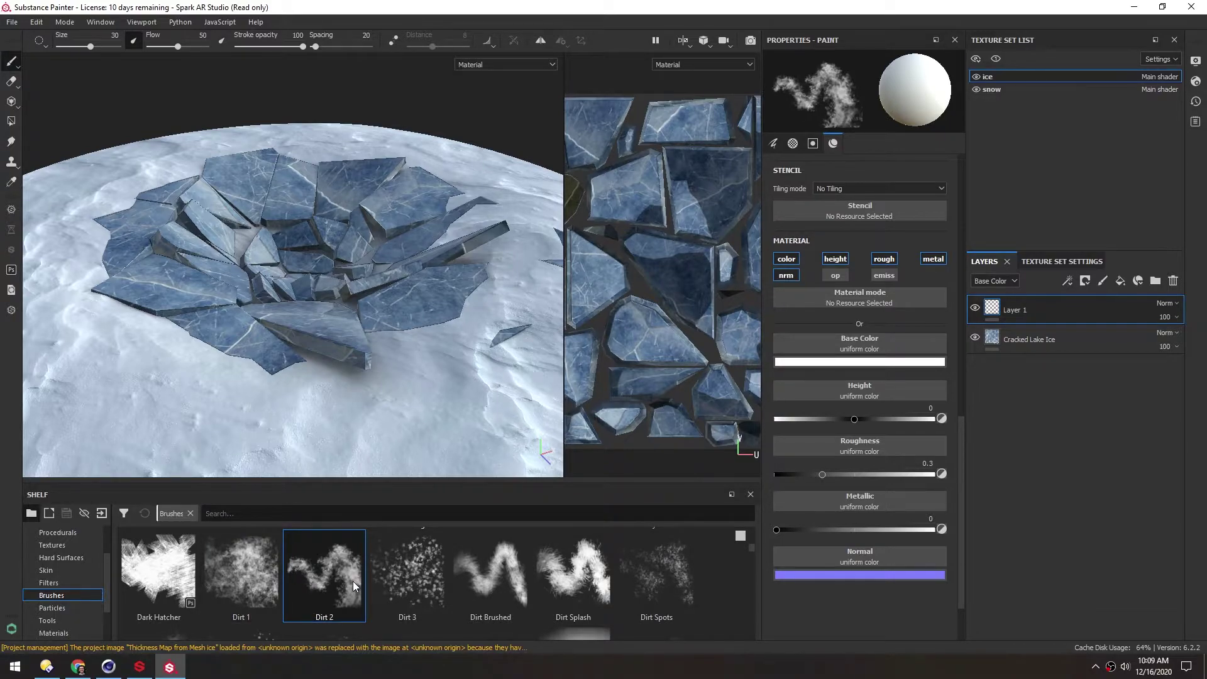
mouse_move(961, 448)
mouse_down()
mouse_move(960, 257)
mouse_move(973, 487)
mouse_up()
alt+drag(307, 273, 295, 384)
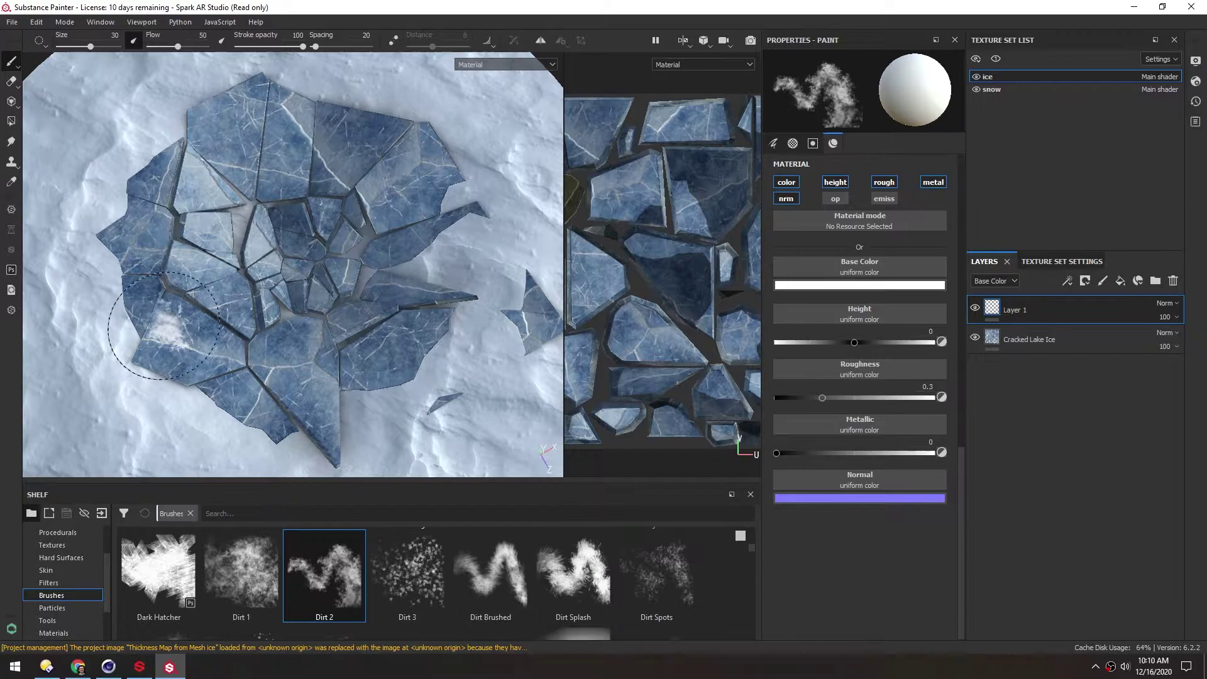
Add a fill layer above Layer 1 in the ice texture set, with a white base color and a black mask.
click(1120, 282)
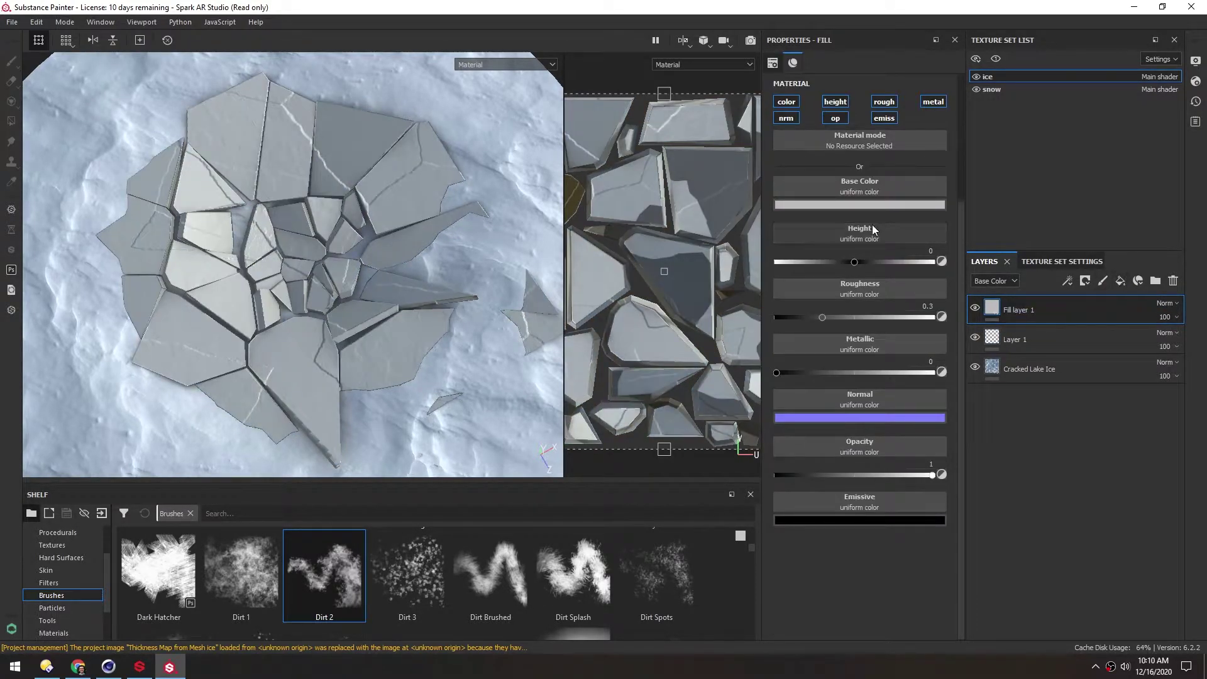
click(858, 205)
drag(867, 232, 858, 239)
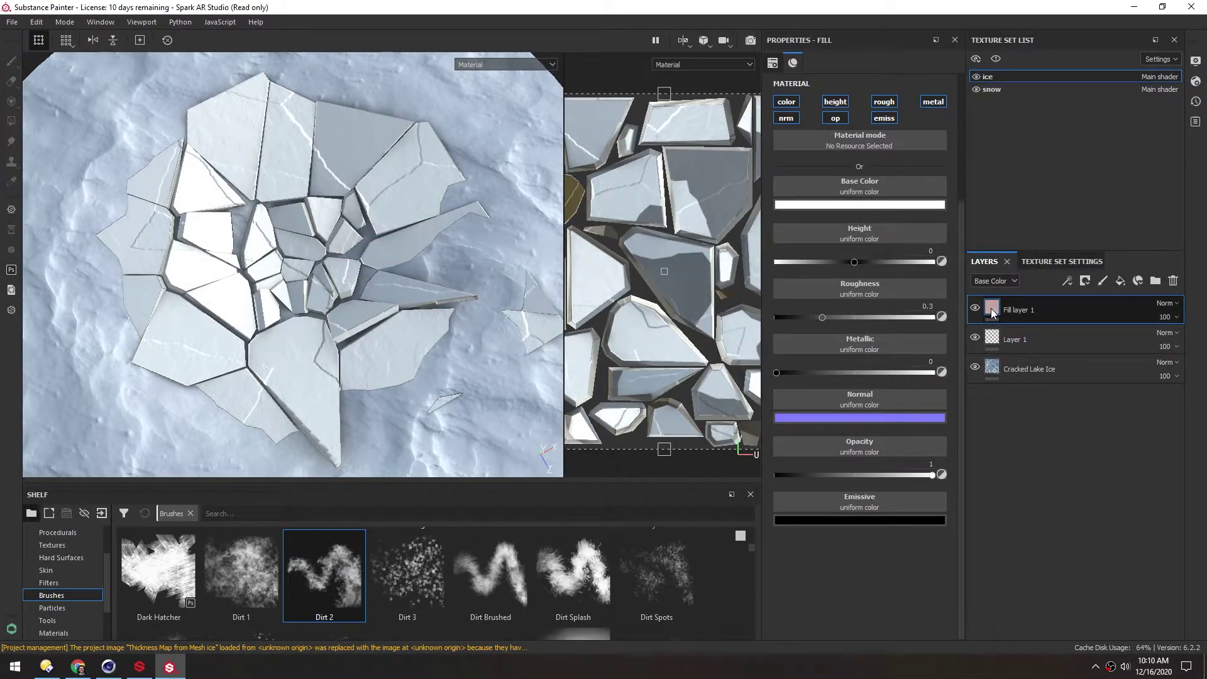
right_click(992, 312)
click(1027, 23)
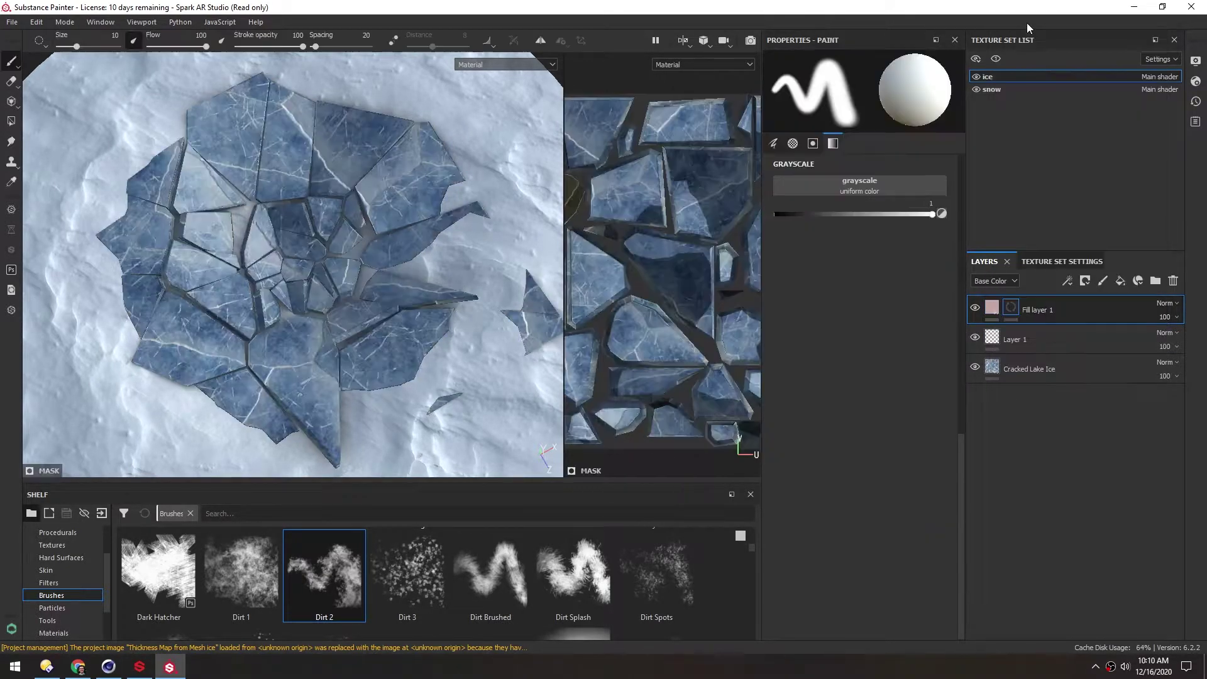
Make Fill layer 1's mask active for painting, undo the test stroke and choose the Dirt 2 brush again.
click(991, 307)
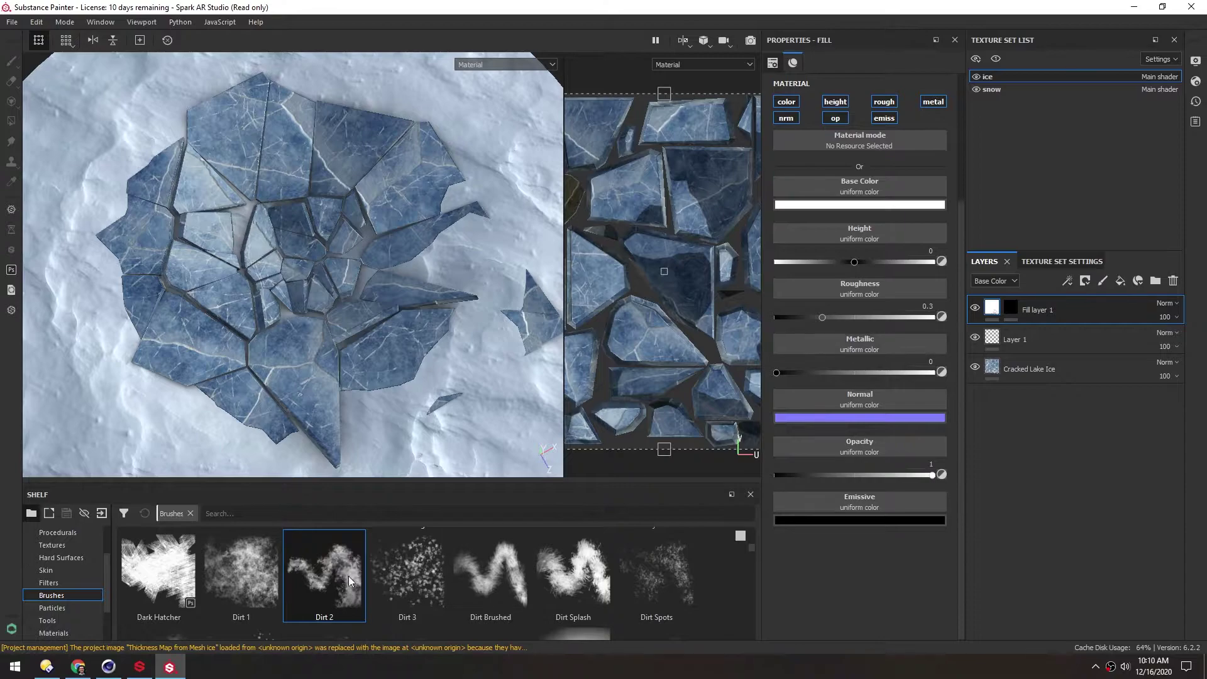
click(1012, 308)
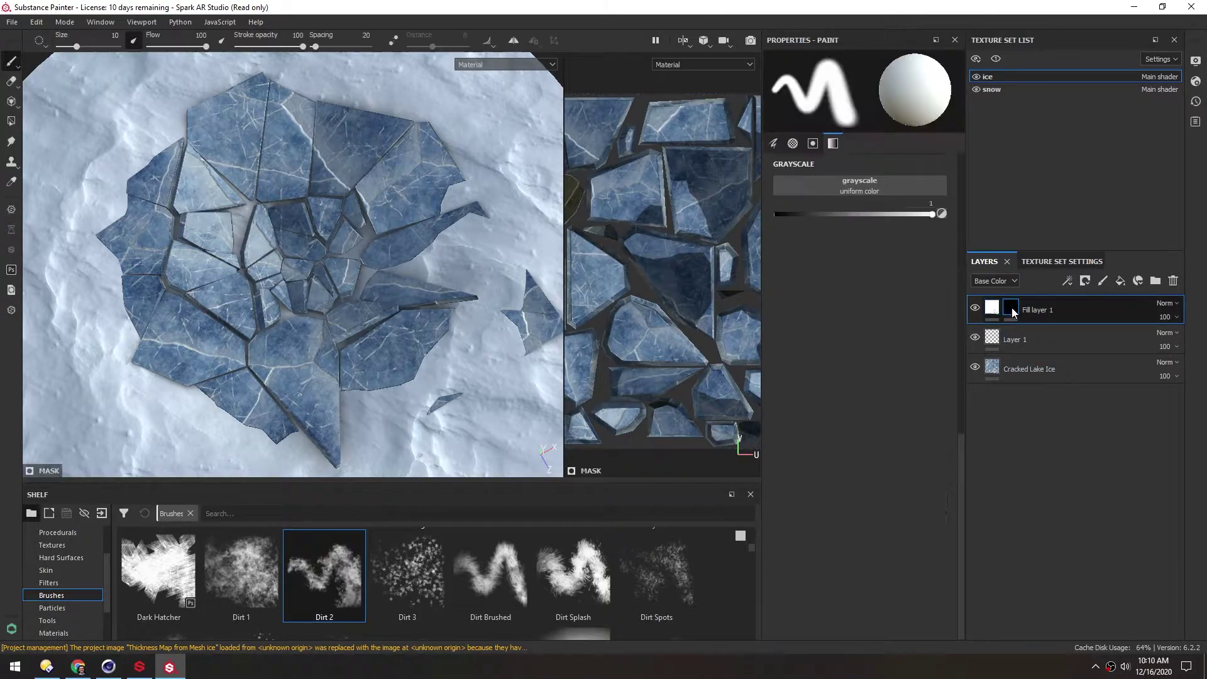
mouse_move(403, 218)
mouse_down()
mouse_move(415, 189)
mouse_move(179, 236)
mouse_move(114, 336)
mouse_move(303, 293)
mouse_up()
key(ctrl+z)
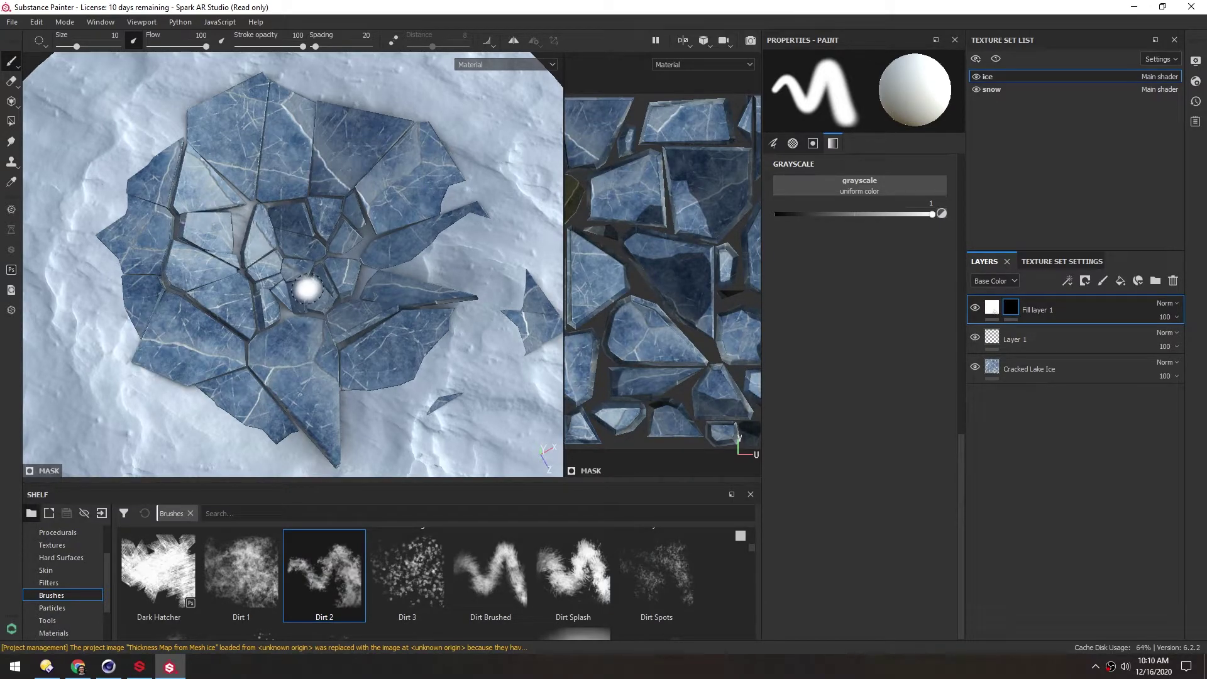
click(423, 566)
click(318, 571)
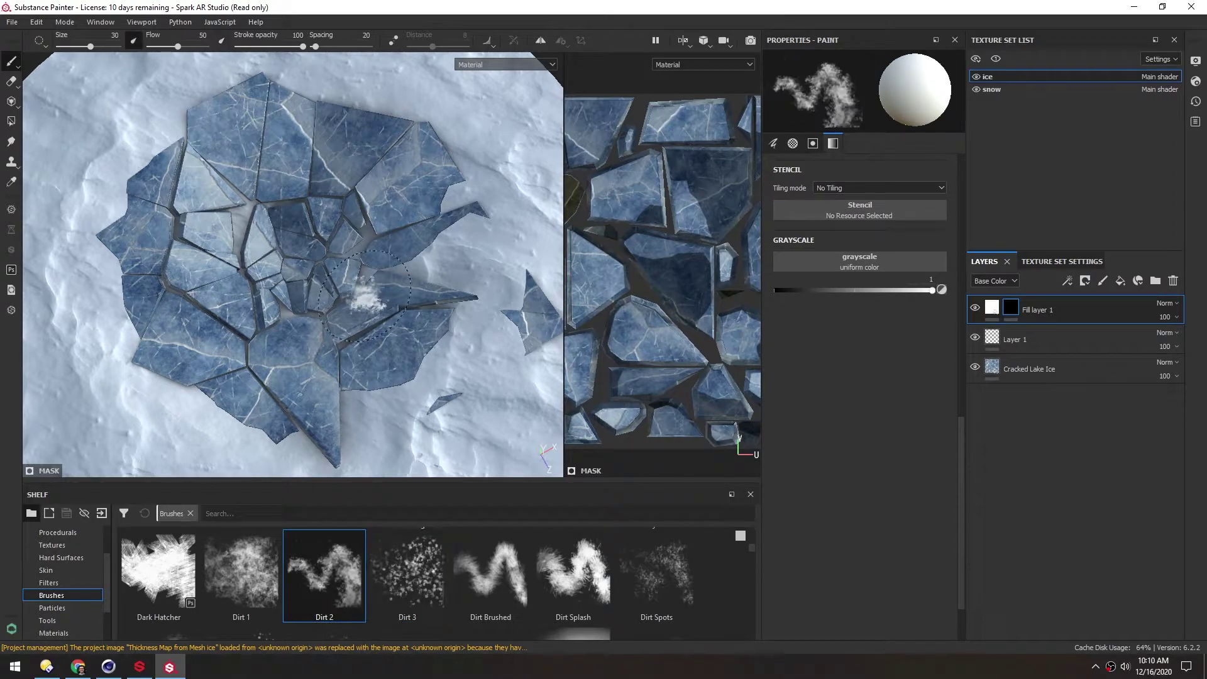
Paint patchy snow on Fill layer 1's mask around the outer edges of the ice slabs, viewing the crater from above.
alt+middle_drag(305, 187, 307, 189)
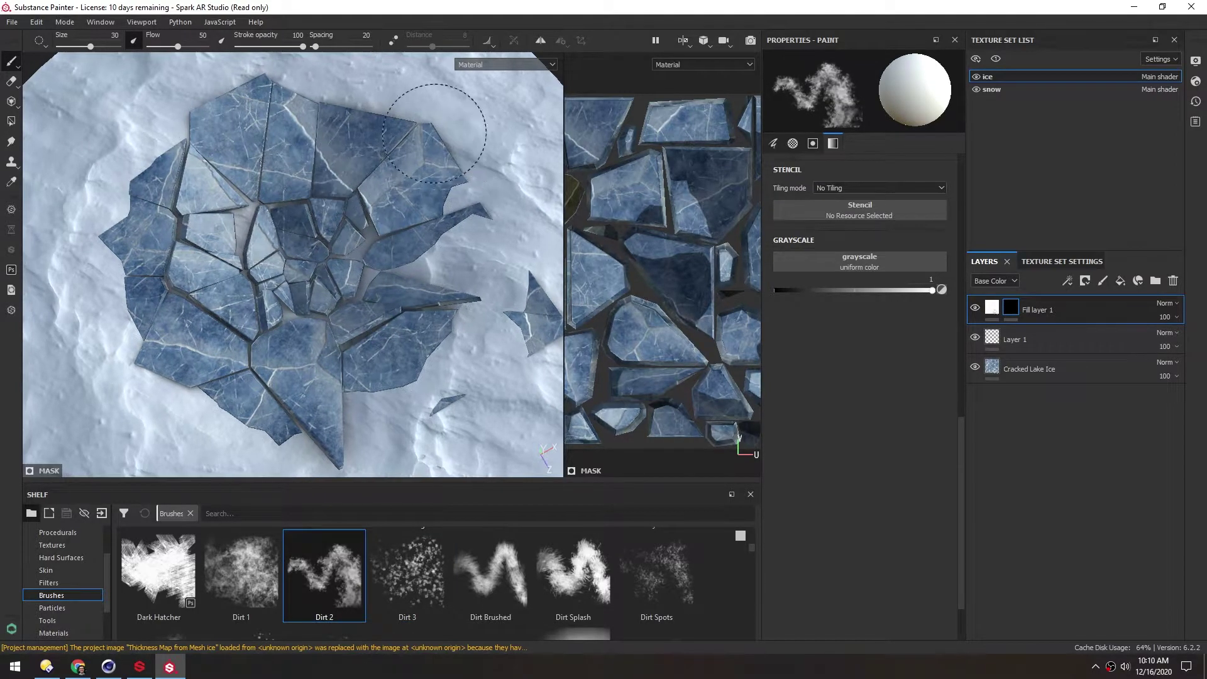
mouse_move(434, 134)
mouse_down()
mouse_move(352, 111)
mouse_move(390, 104)
mouse_move(334, 116)
mouse_move(352, 154)
mouse_up()
key(ctrl+z)
scroll(347, 137, up, 2)
alt+middle_drag(352, 154, 283, 172)
mouse_move(459, 219)
mouse_down()
mouse_move(413, 141)
mouse_move(286, 129)
mouse_up()
alt+middle_drag(200, 144, 339, 226)
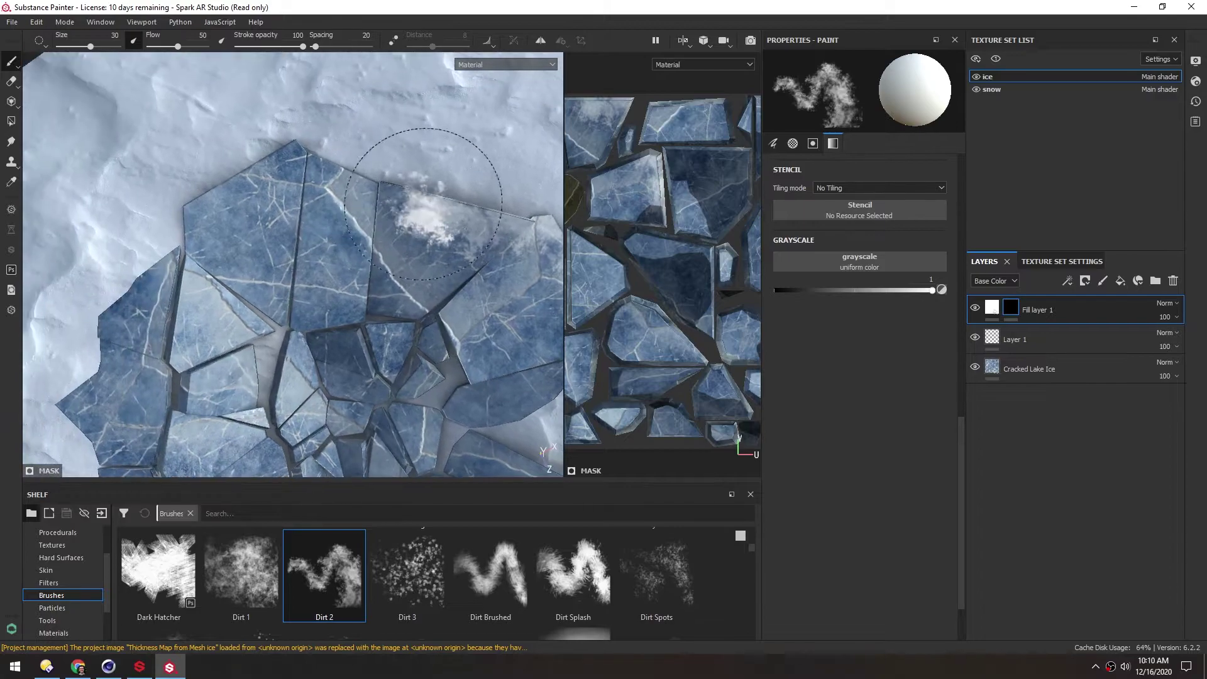
mouse_move(384, 186)
mouse_down()
mouse_move(333, 169)
mouse_move(193, 192)
mouse_move(194, 222)
mouse_move(104, 336)
mouse_up()
alt+middle_drag(103, 336, 157, 237)
scroll(189, 251, down, 3)
alt+middle_drag(221, 266, 211, 241)
mouse_move(129, 198)
mouse_down()
mouse_move(140, 208)
mouse_move(113, 250)
mouse_move(201, 377)
mouse_move(350, 435)
mouse_move(333, 405)
mouse_move(434, 321)
mouse_up()
alt+middle_drag(552, 316, 503, 323)
drag(503, 323, 487, 327)
alt+middle_drag(292, 214, 296, 196)
mouse_move(408, 390)
mouse_down()
mouse_move(463, 229)
mouse_move(396, 145)
mouse_up()
alt+middle_drag(240, 164, 272, 163)
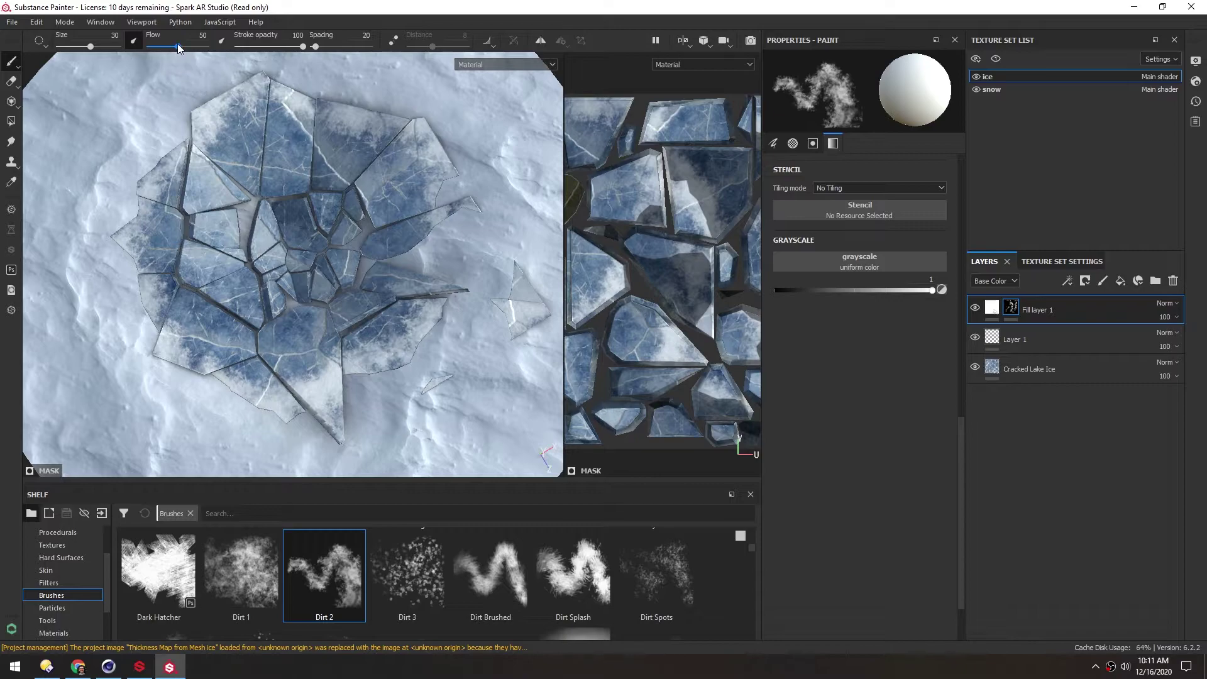
Paint fainter snow further across the ice slabs with flow 12, stroke opacity 71 and a brush size of 41.95.
drag(173, 47, 155, 47)
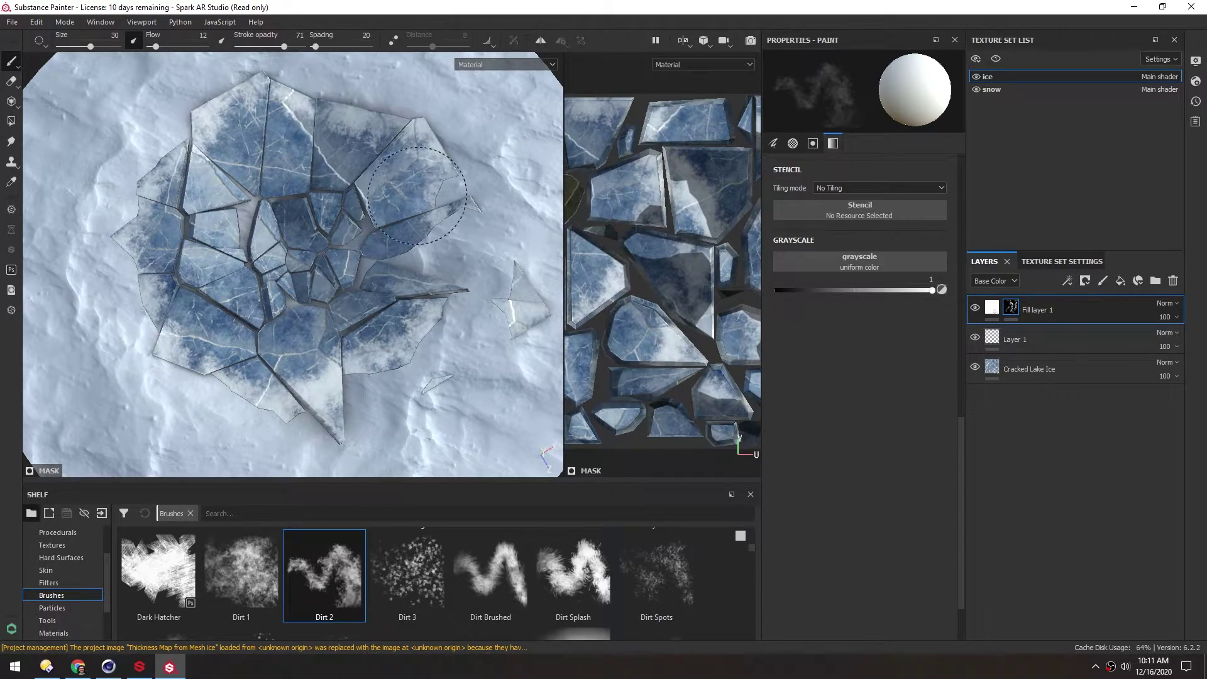
mouse_move(417, 195)
mouse_down()
mouse_move(352, 154)
mouse_move(255, 121)
mouse_up()
ctrl+right_drag(279, 142, 358, 146)
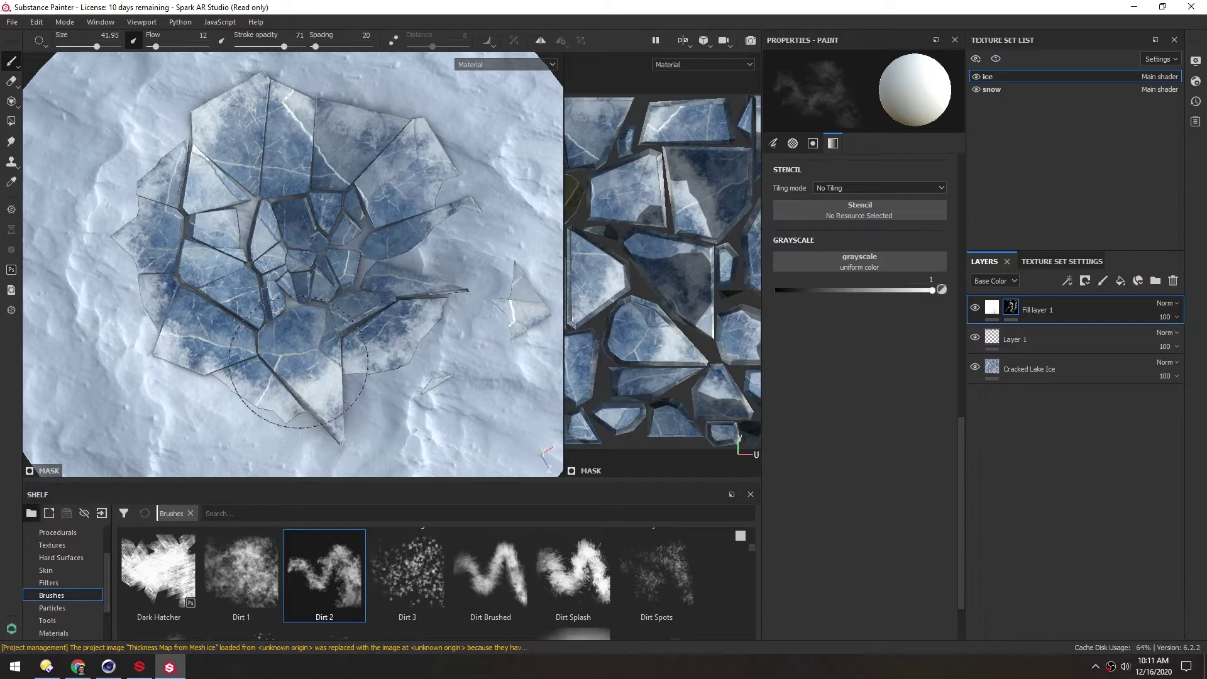
mouse_move(299, 362)
mouse_down()
mouse_move(203, 366)
mouse_move(166, 310)
mouse_move(390, 137)
mouse_up()
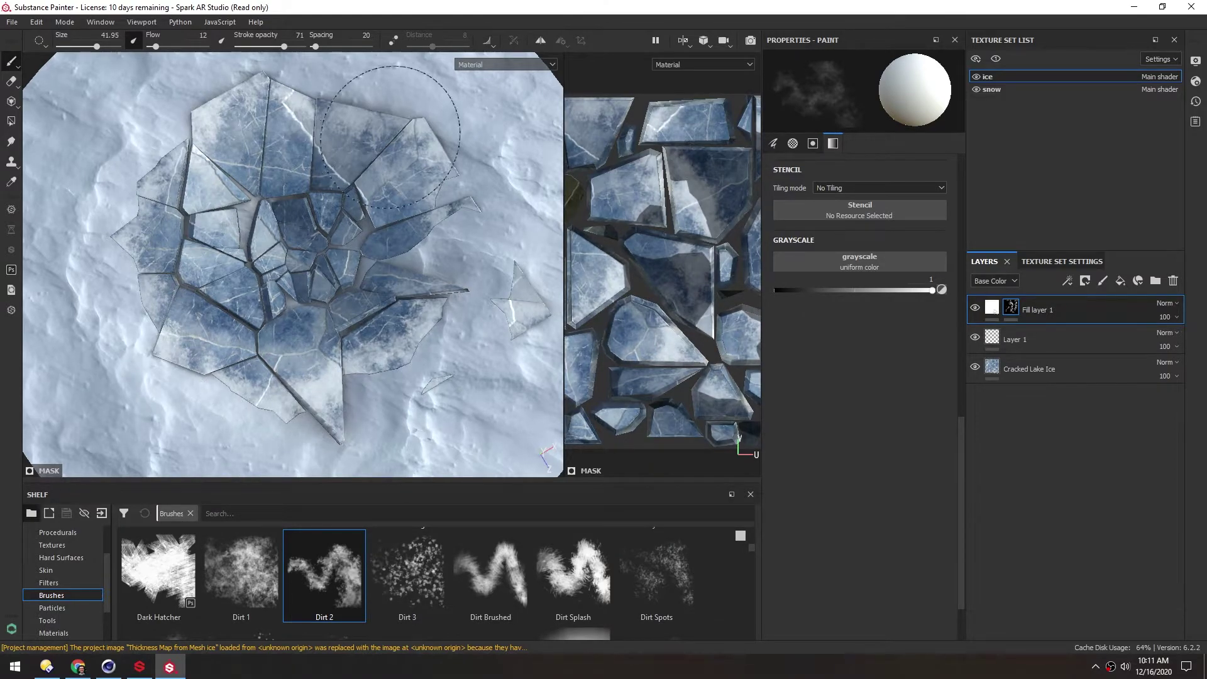
Delete the empty Layer 1 from the ice texture set.
alt+drag(403, 277, 377, 239)
mouse_move(333, 340)
alt+mouse_down()
mouse_move(349, 251)
mouse_move(302, 264)
alt+mouse_up()
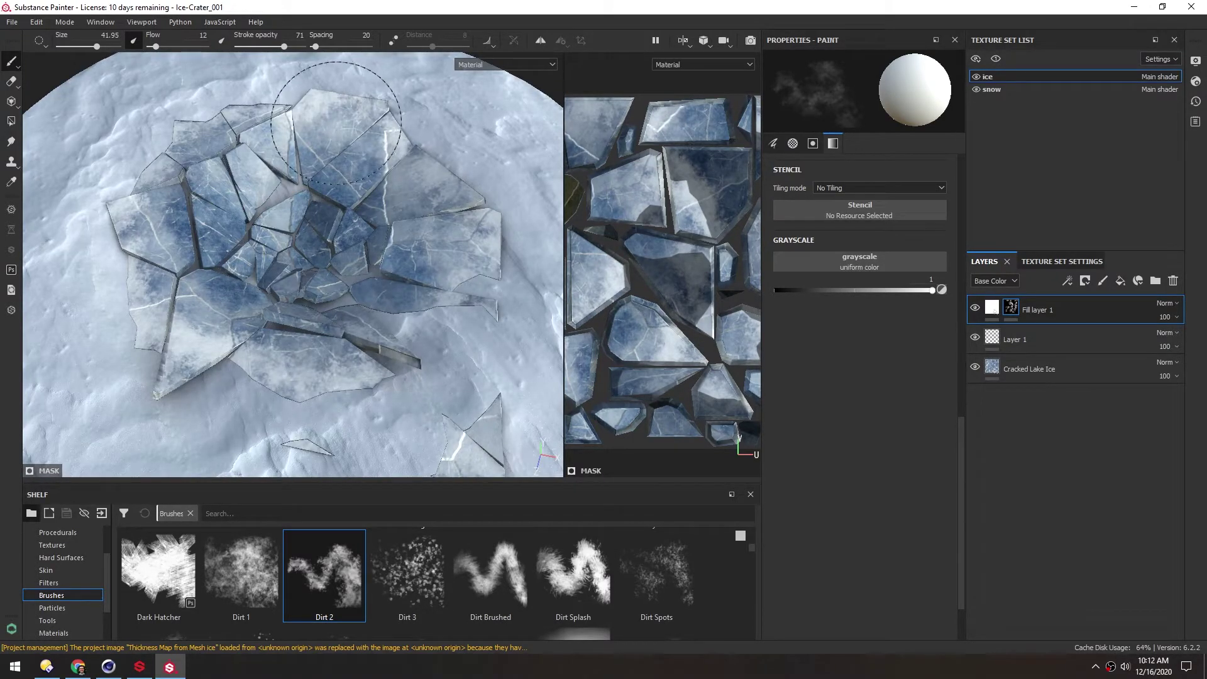
click(1087, 341)
key(Delete)
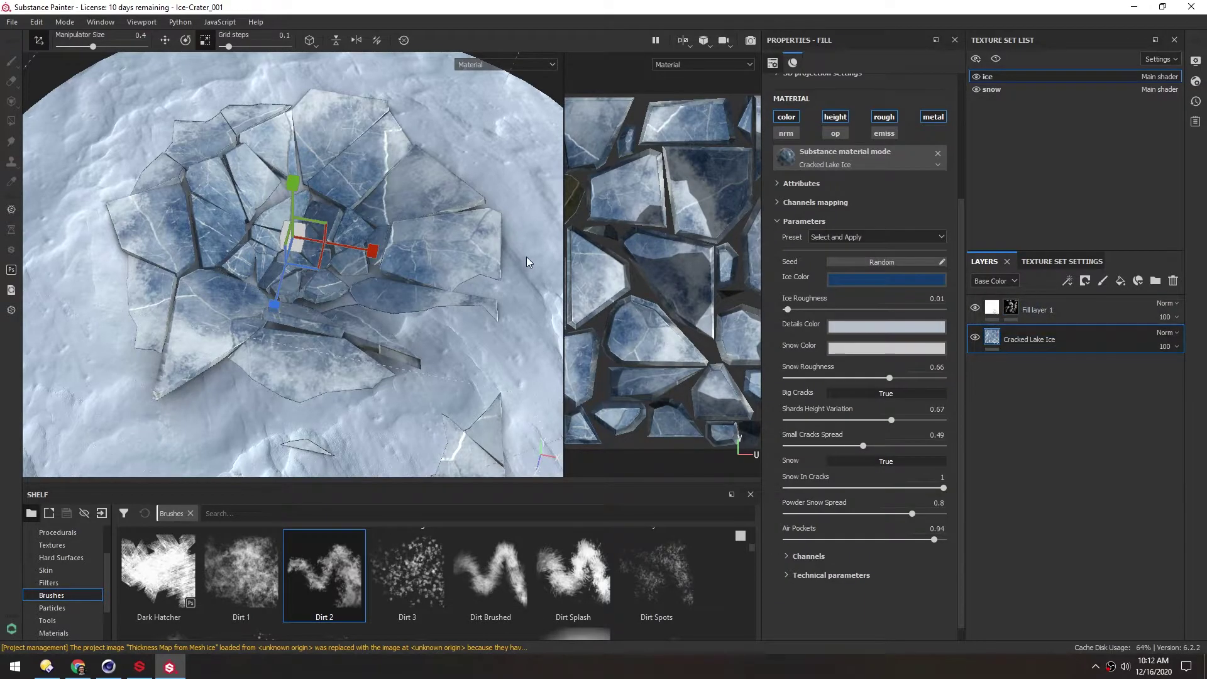
Examine the small loose shard and the borders between the ice slabs and the snow up close.
alt+drag(221, 307, 242, 252)
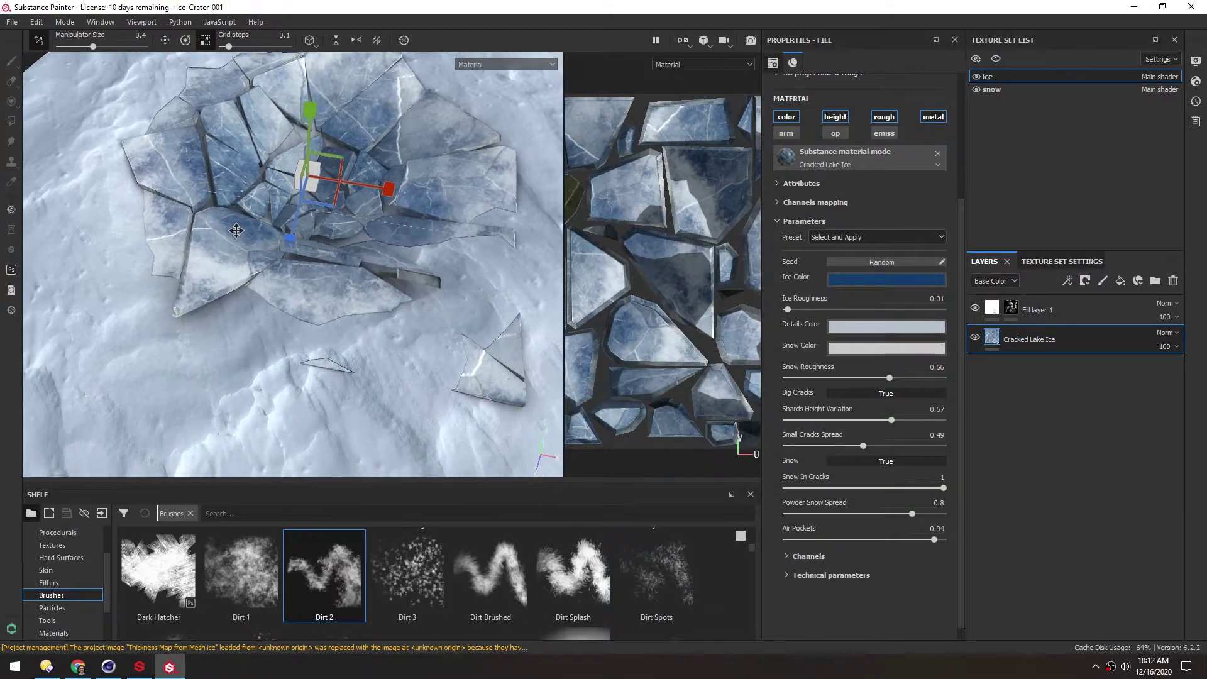
scroll(331, 359, up, 6)
alt+drag(284, 367, 319, 291)
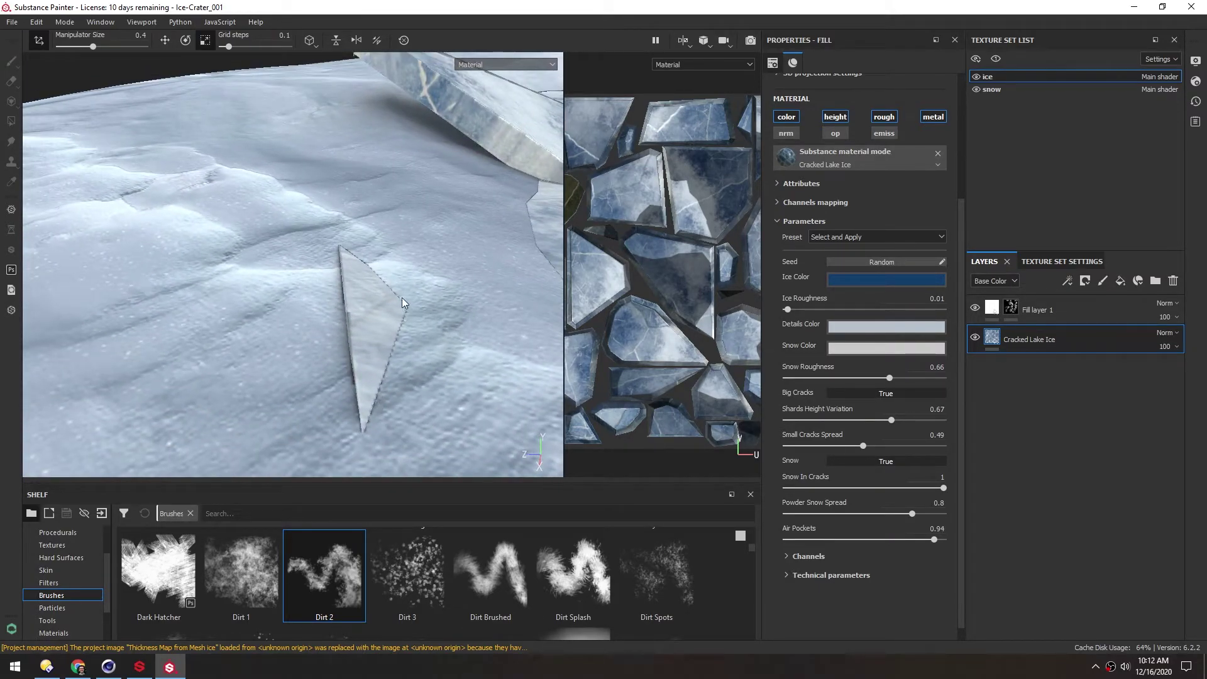
alt+drag(347, 251, 379, 200)
alt+middle_drag(379, 199, 282, 404)
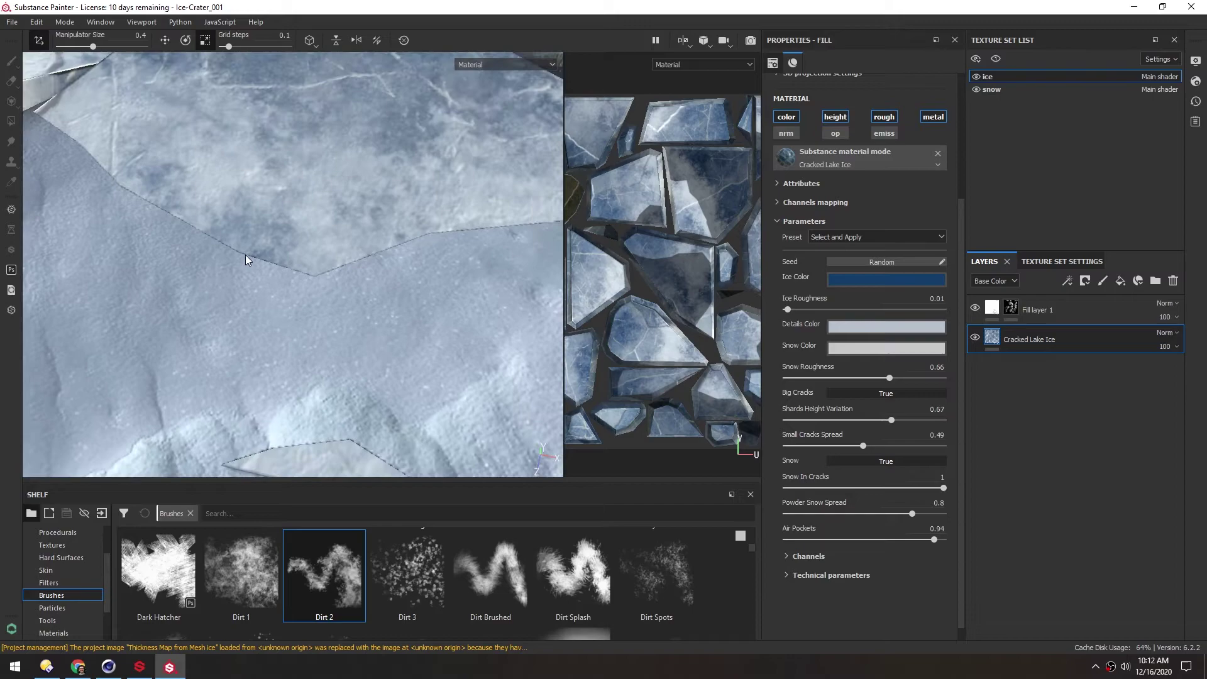
scroll(258, 254, down, 3)
alt+drag(264, 259, 199, 187)
alt+middle_drag(274, 203, 273, 184)
Switch to the snow texture set and toggle the ice set's visibility to examine the loose shard's jagged edge.
click(1014, 91)
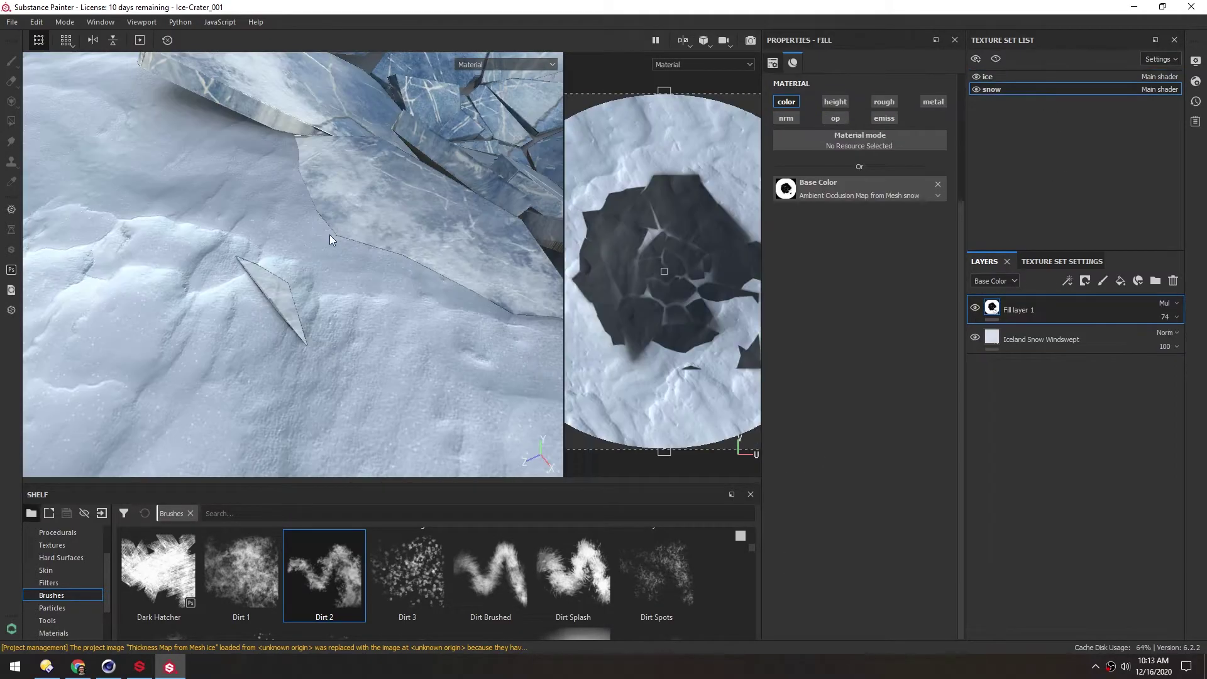
scroll(294, 285, up, 4)
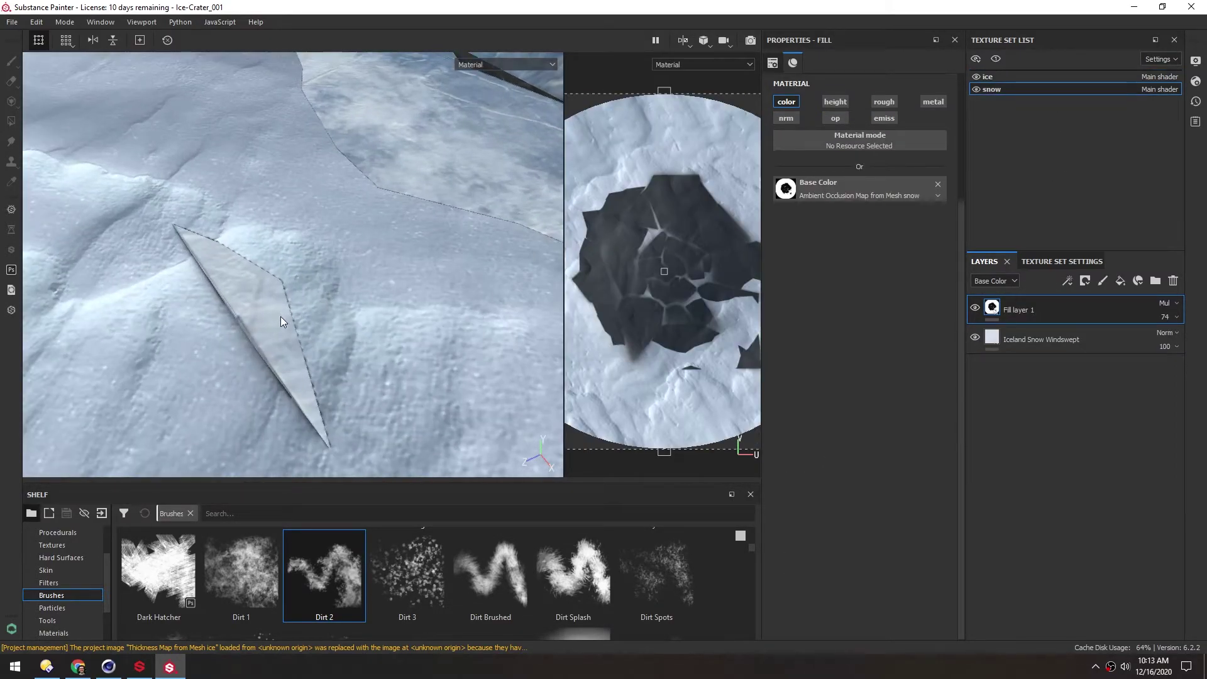
scroll(281, 315, up, 5)
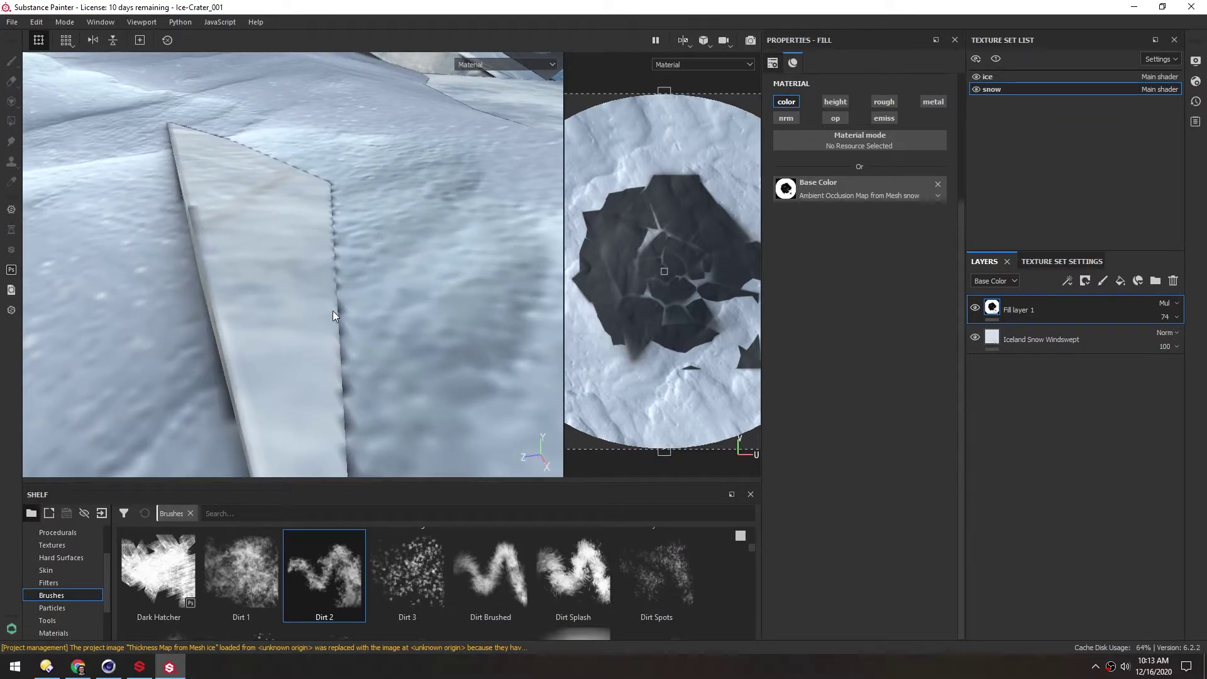
click(978, 77)
click(978, 78)
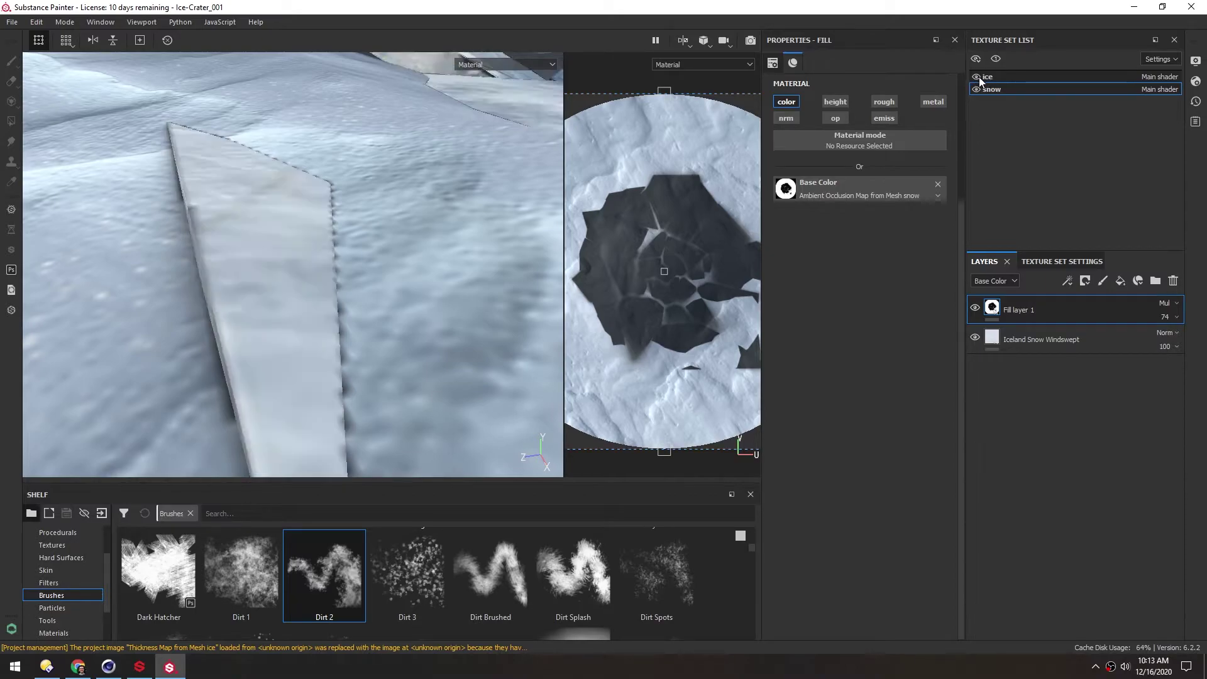
click(978, 77)
click(978, 77)
click(979, 77)
alt+drag(358, 281, 396, 271)
click(975, 77)
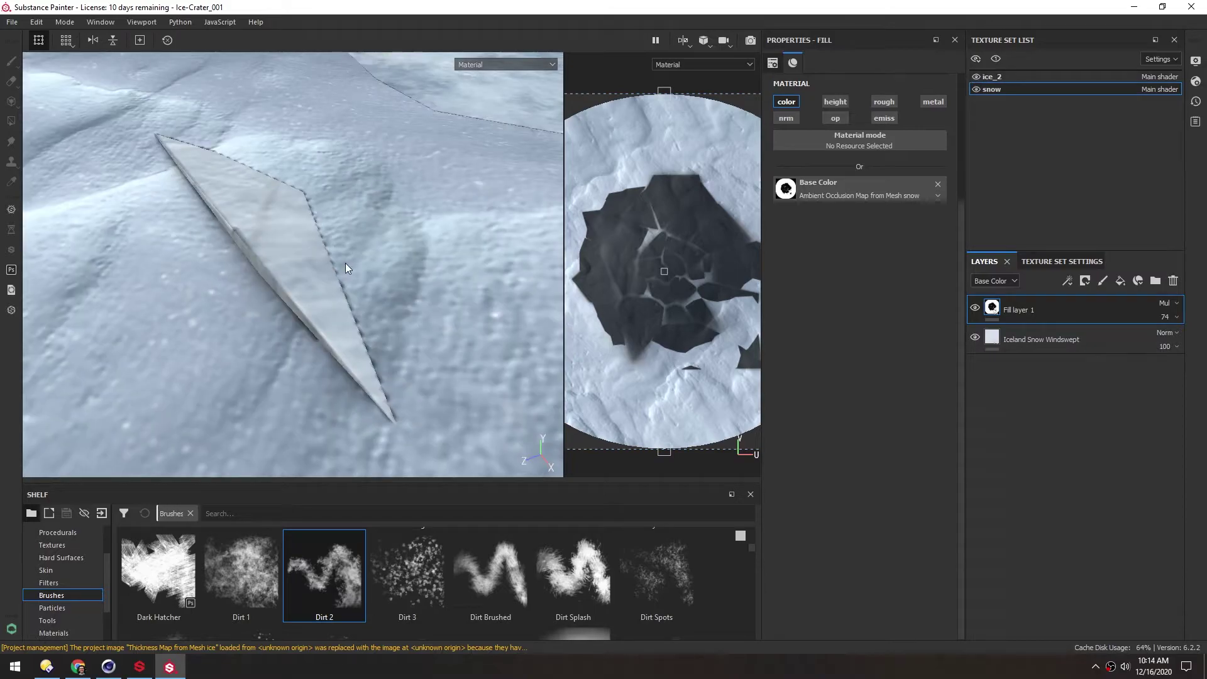
Bake the mesh maps of the snow and ice texture sets again at an output size of 4096.
click(1047, 261)
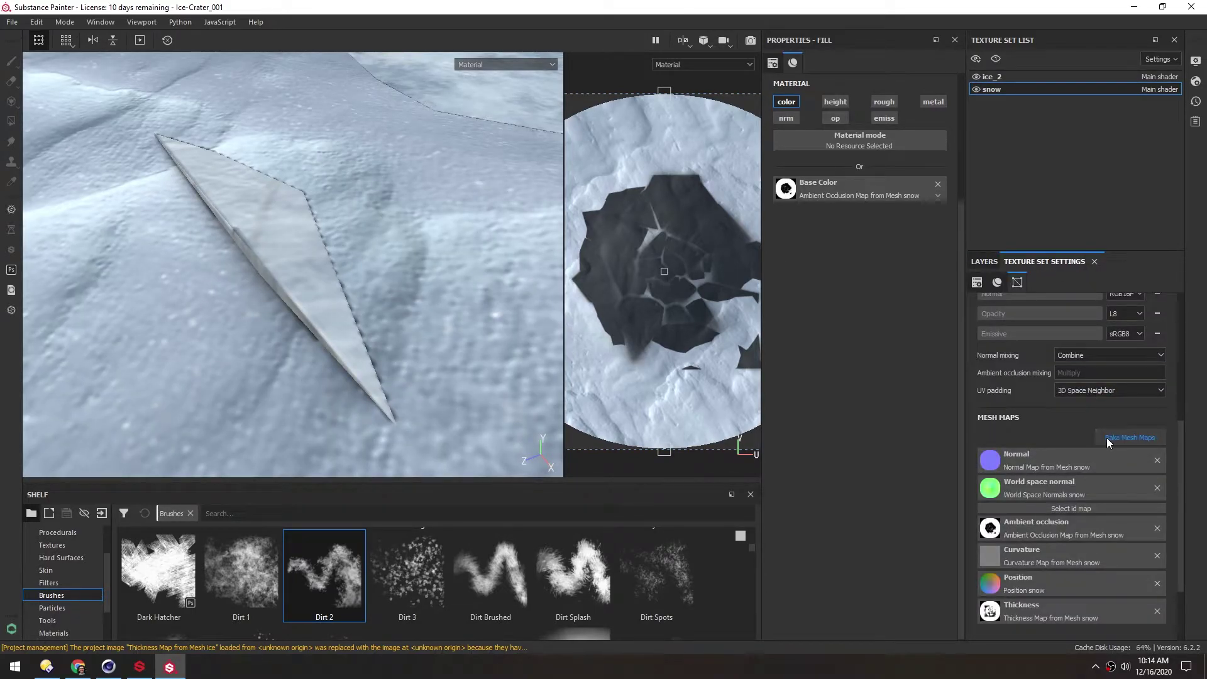
click(1123, 439)
click(587, 161)
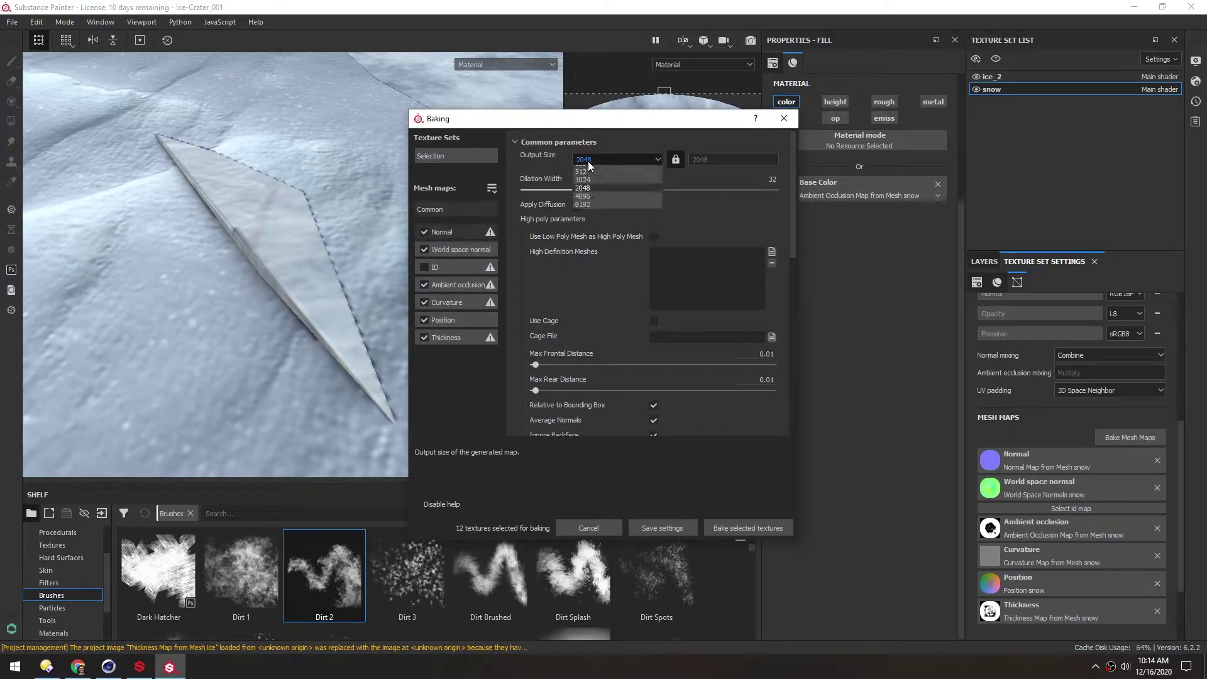
click(582, 228)
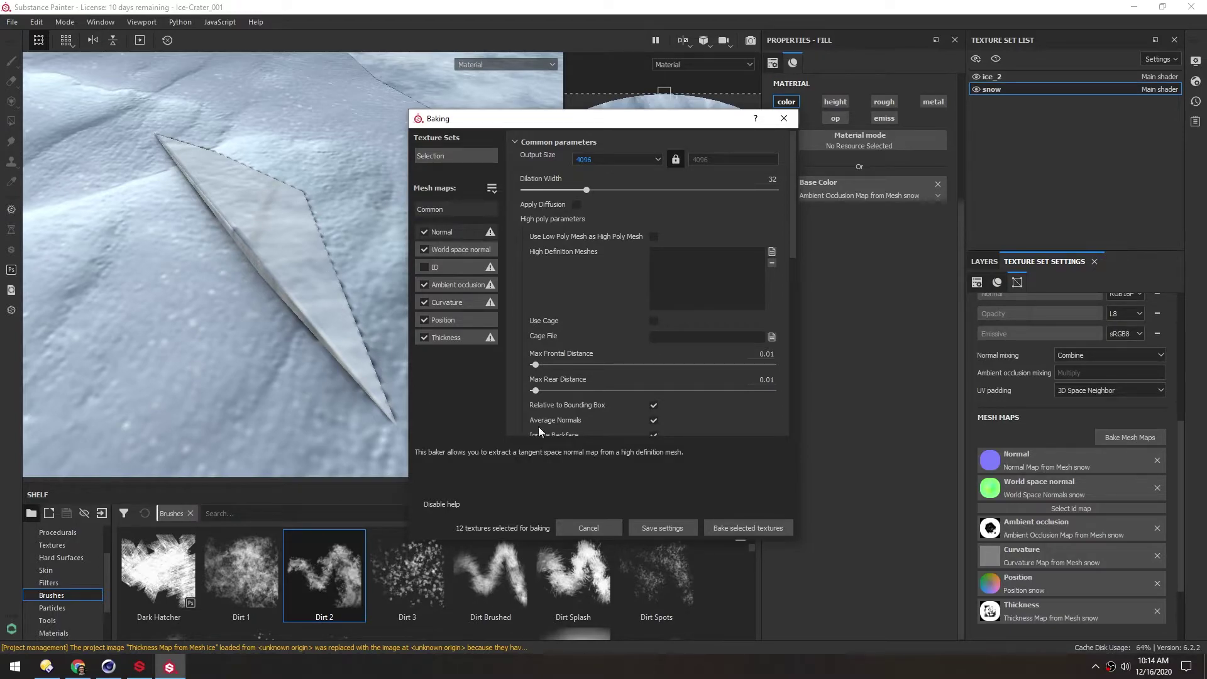
click(716, 526)
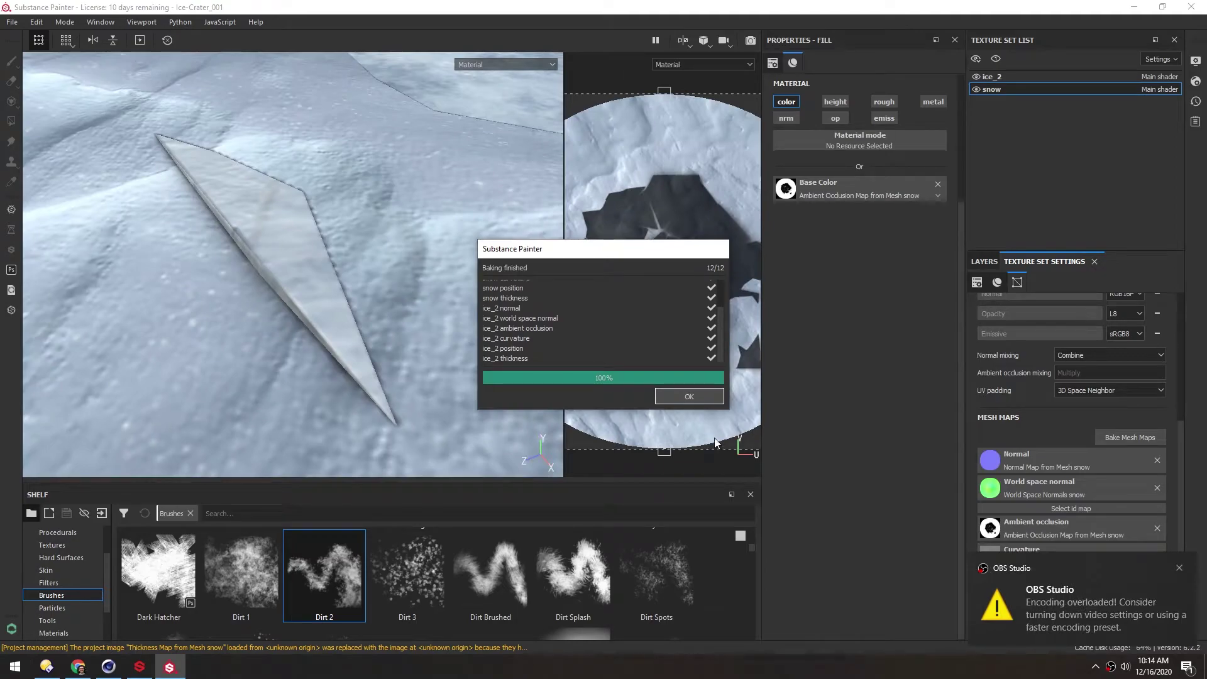
click(689, 396)
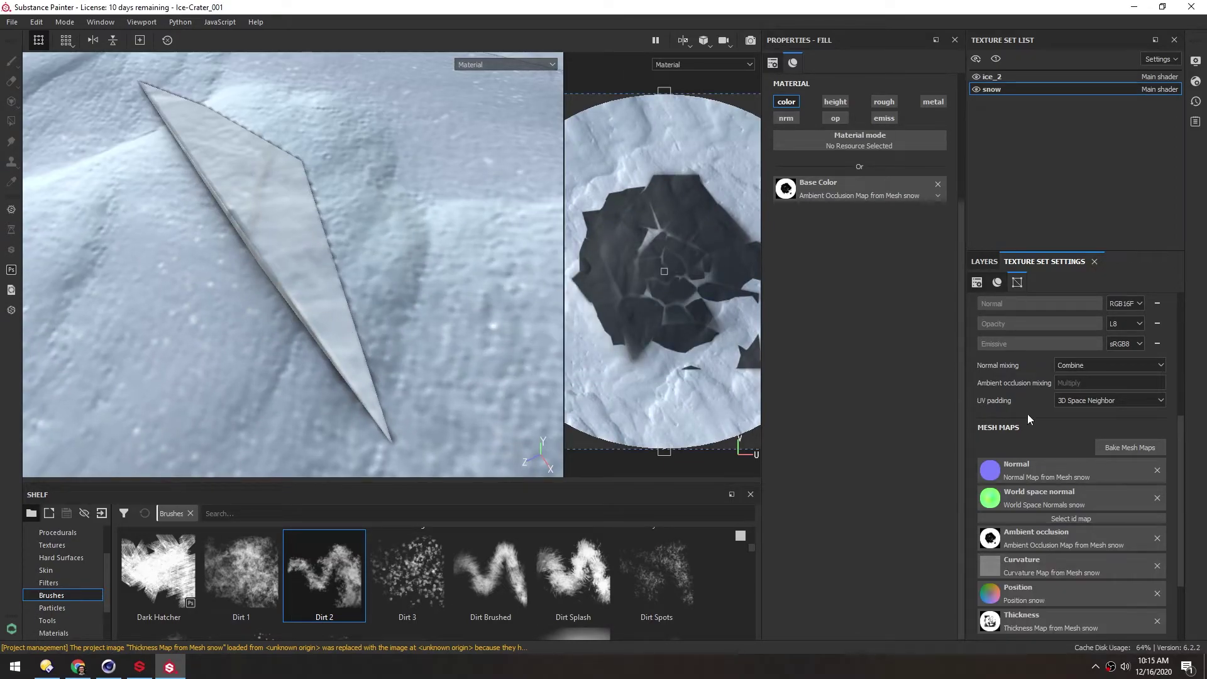
Set the snow texture set's size to 4096.
drag(1180, 440, 1183, 324)
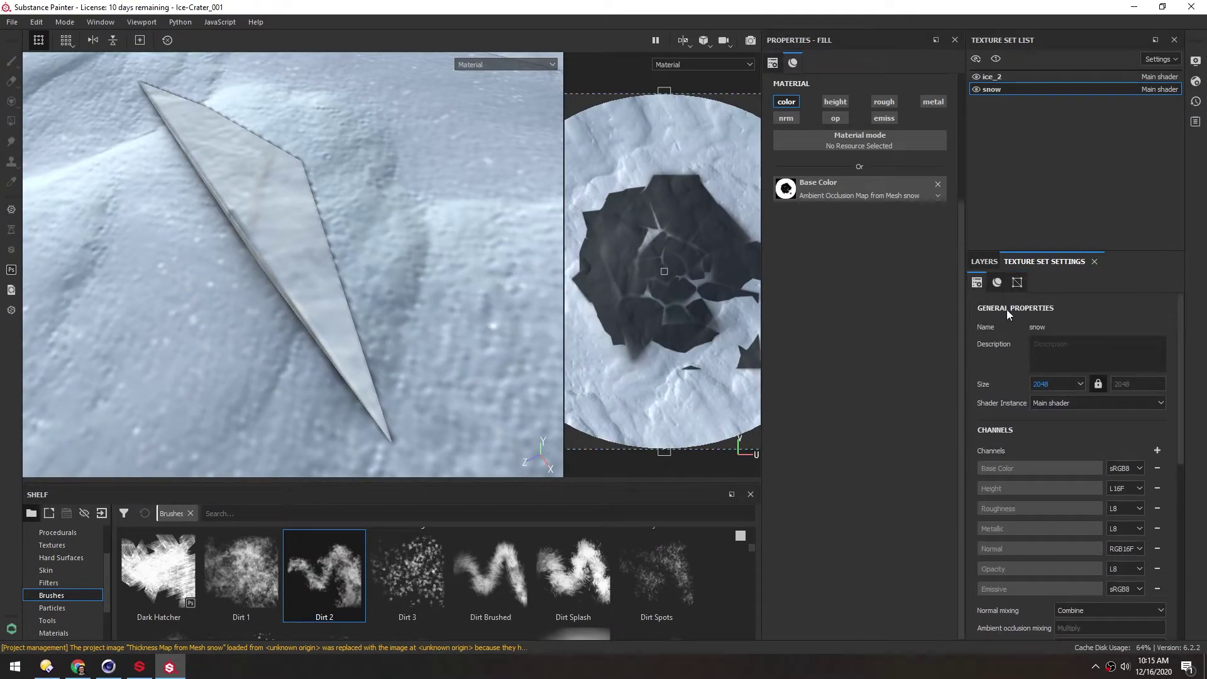
click(1042, 386)
click(1044, 440)
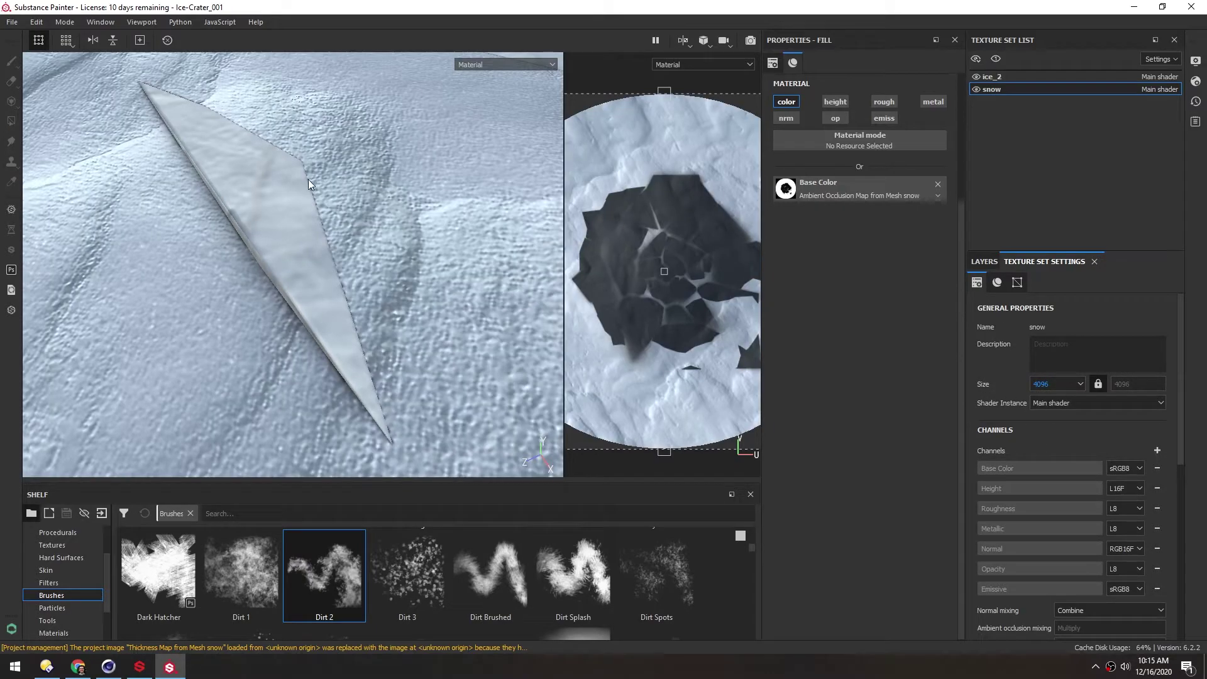
alt+drag(308, 179, 338, 217)
scroll(338, 284, up, 5)
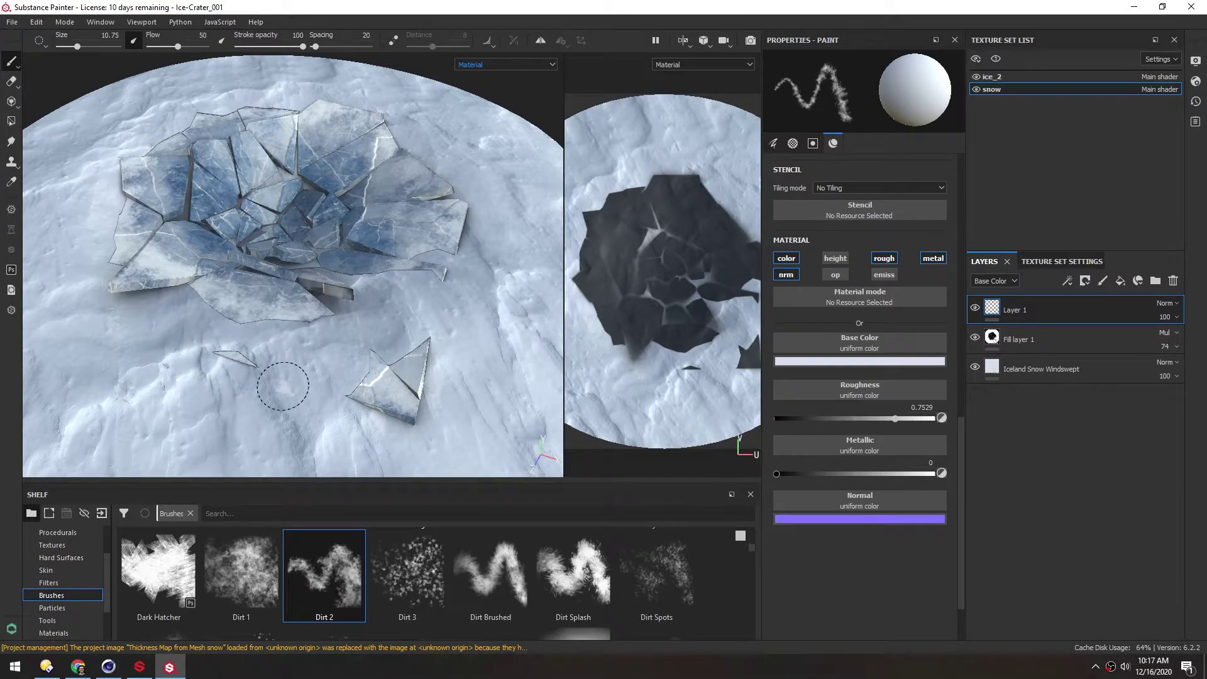
Examine the small loose shard and its surrounding snow up close, displaying only the base color channel.
scroll(283, 385, up, 8)
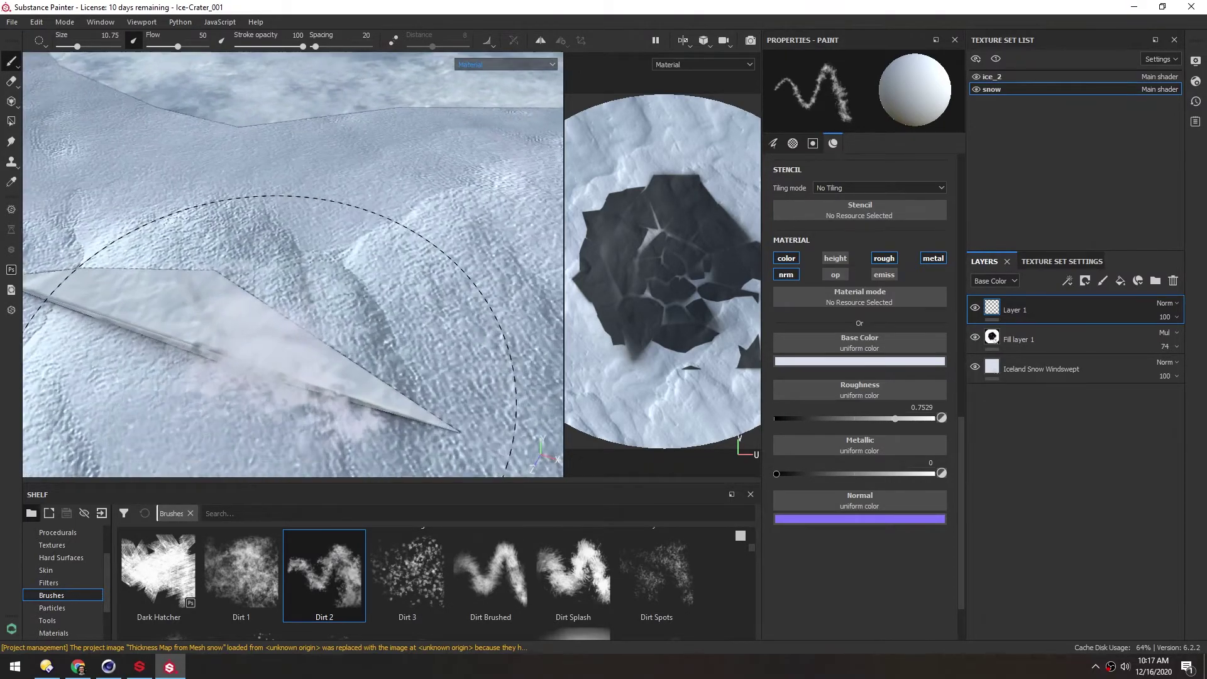
scroll(283, 406, up, 2)
mouse_move(352, 411)
alt+mouse_down()
mouse_move(205, 312)
mouse_move(208, 291)
mouse_move(223, 459)
alt+mouse_up()
alt+drag(235, 315, 277, 323)
scroll(275, 352, down, 1)
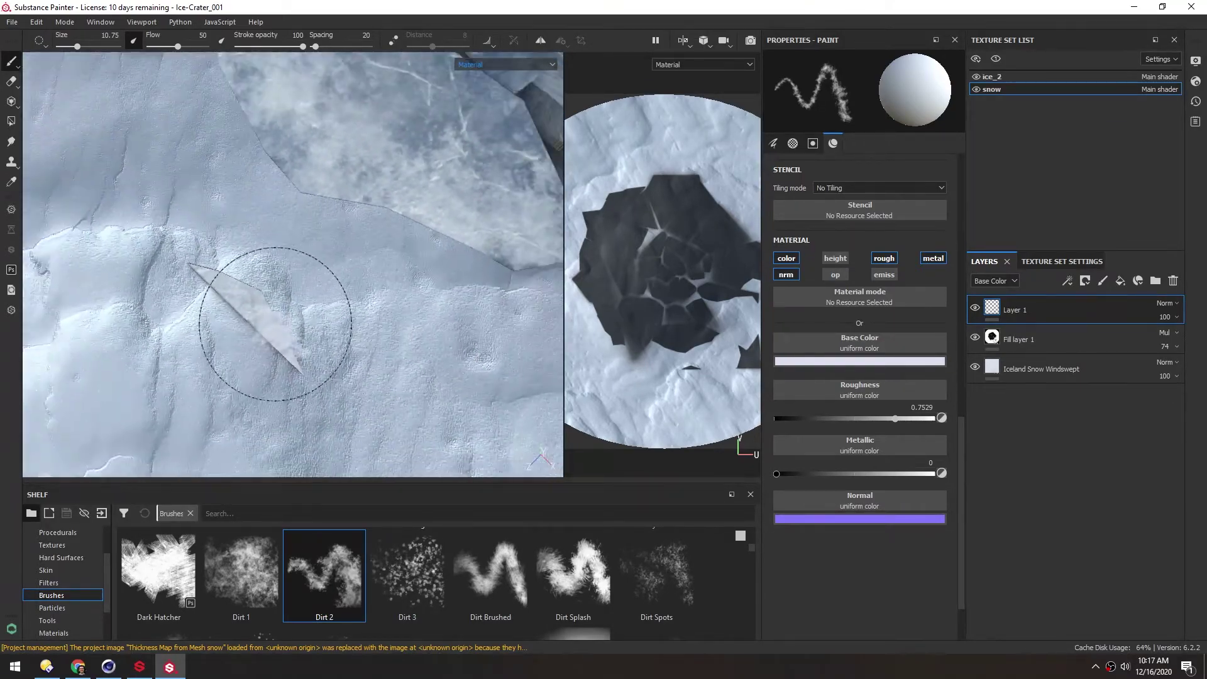
alt+middle_drag(275, 323, 263, 292)
alt+drag(269, 289, 281, 260)
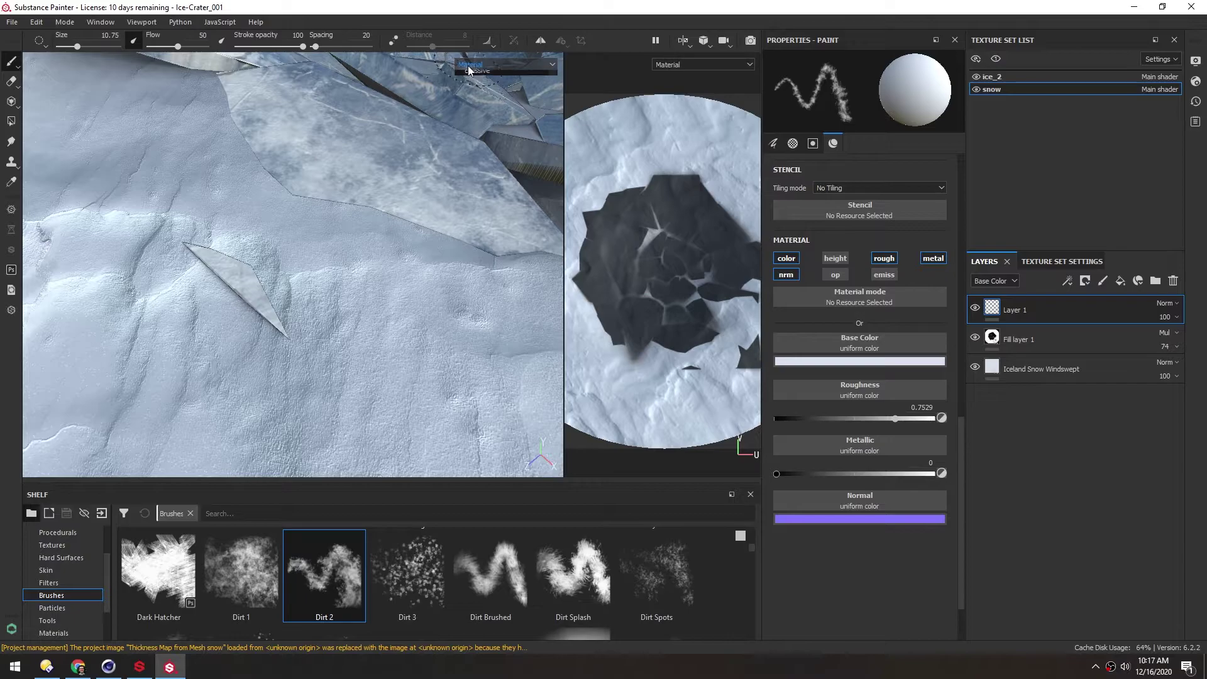
click(467, 65)
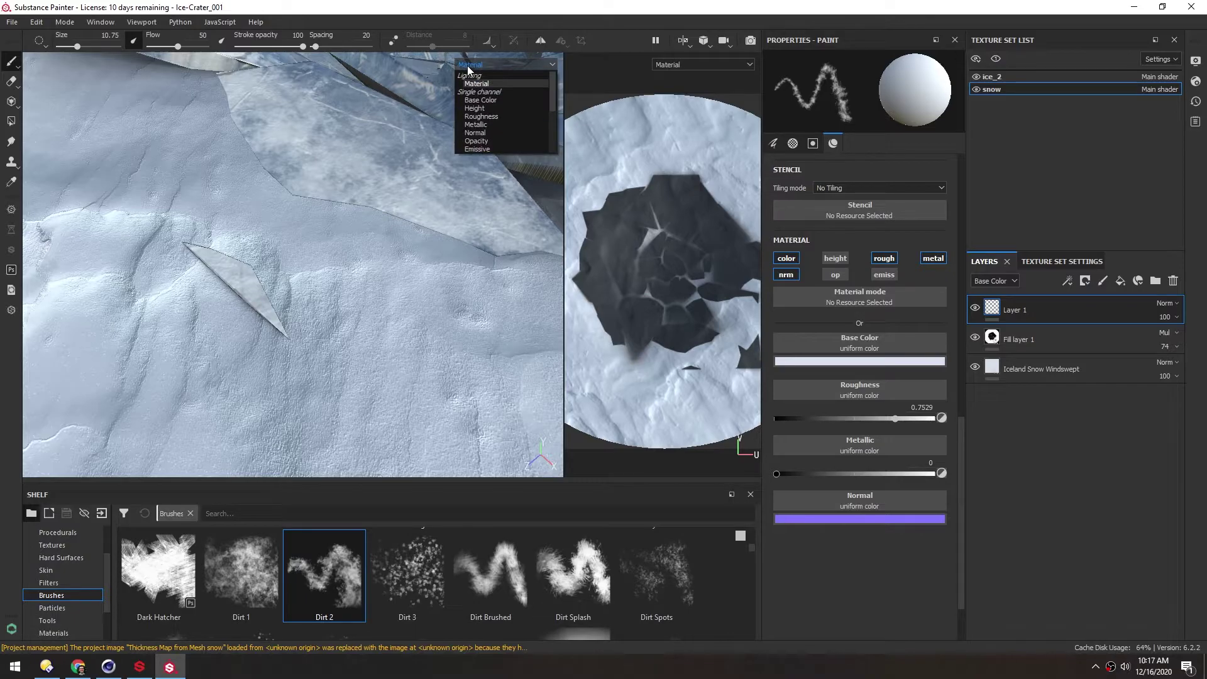
click(489, 101)
mouse_move(336, 213)
alt+mouse_down()
mouse_move(296, 224)
mouse_move(285, 202)
alt+mouse_up()
scroll(260, 245, up, 3)
scroll(276, 212, down, 1)
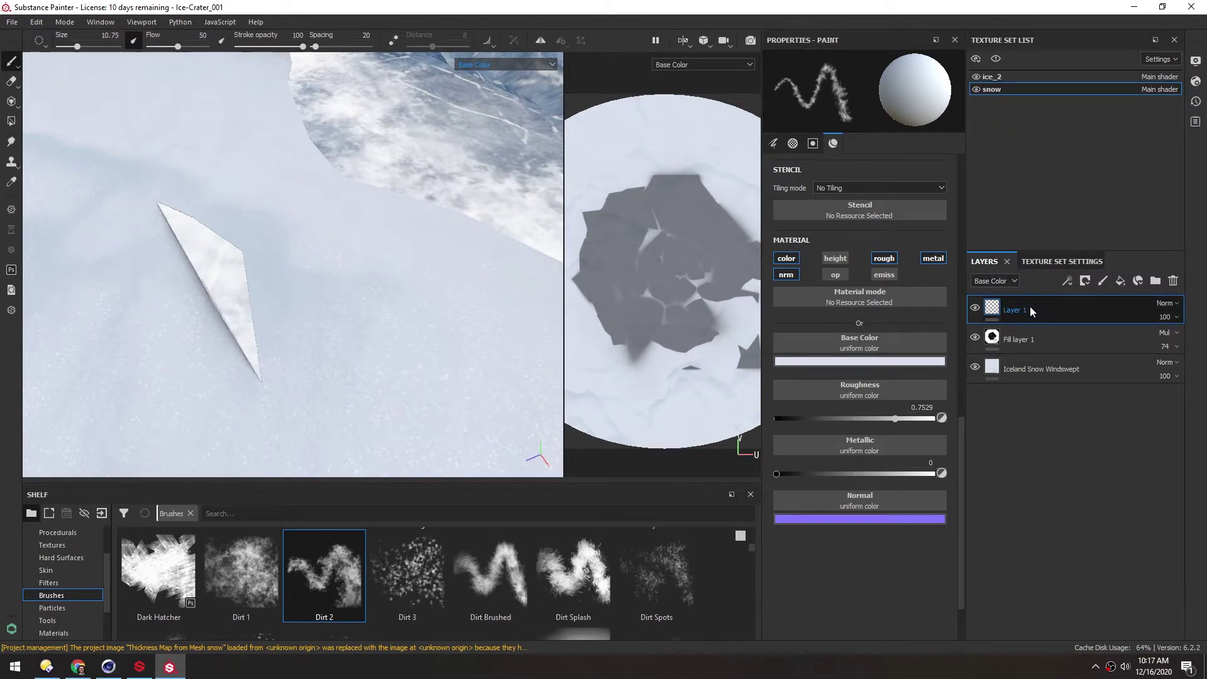
alt+middle_drag(264, 276, 291, 265)
alt+drag(292, 265, 342, 258)
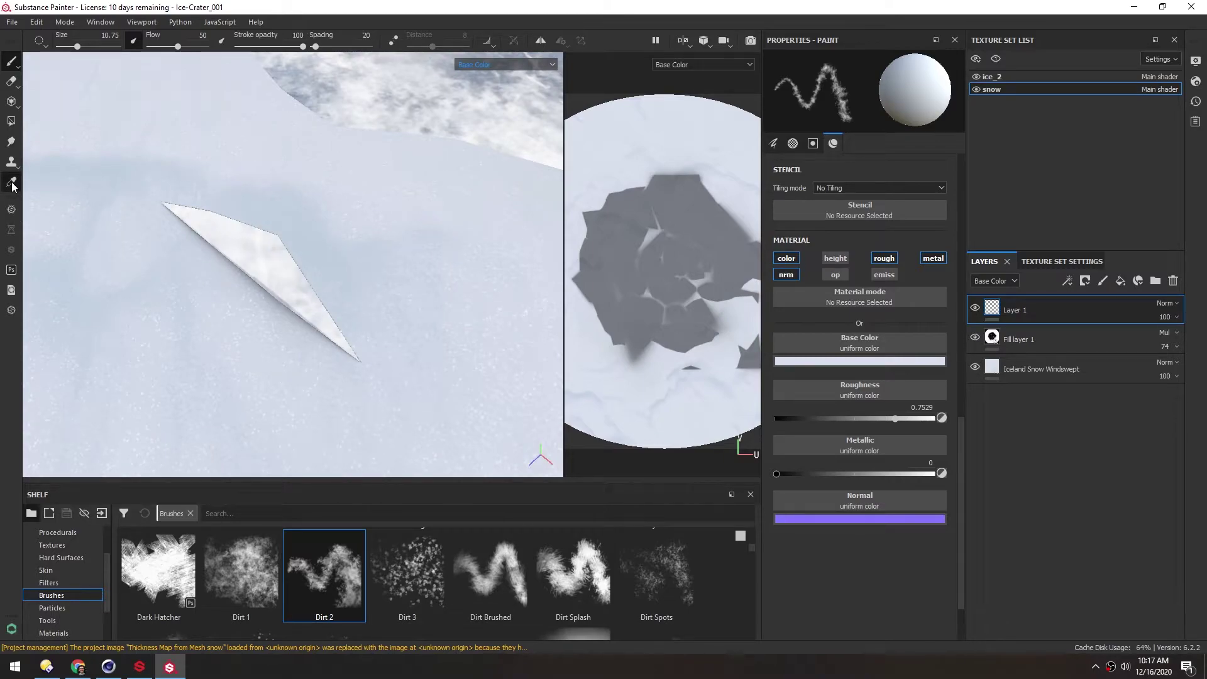
Sample the snow material beside the small shard for the paint and set the brush size to 6.15.
click(439, 274)
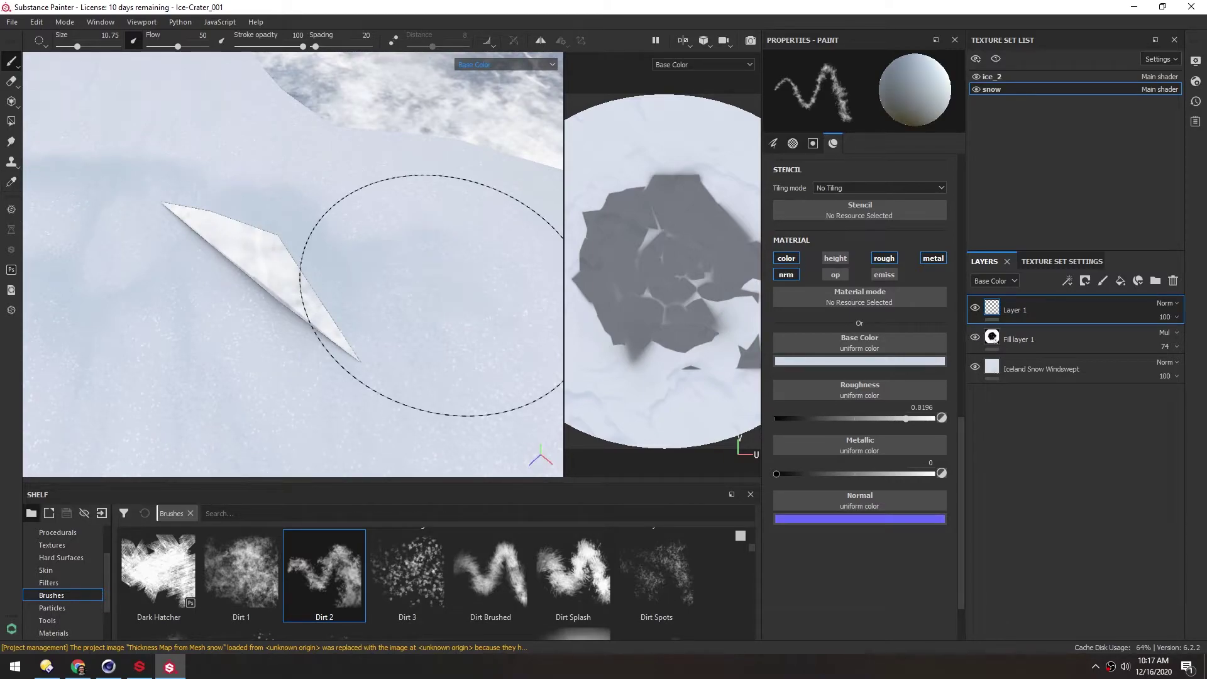
key(bracketleft)
key(bracketleft)
ctrl+right_drag(339, 219, 312, 210)
alt+drag(313, 210, 285, 223)
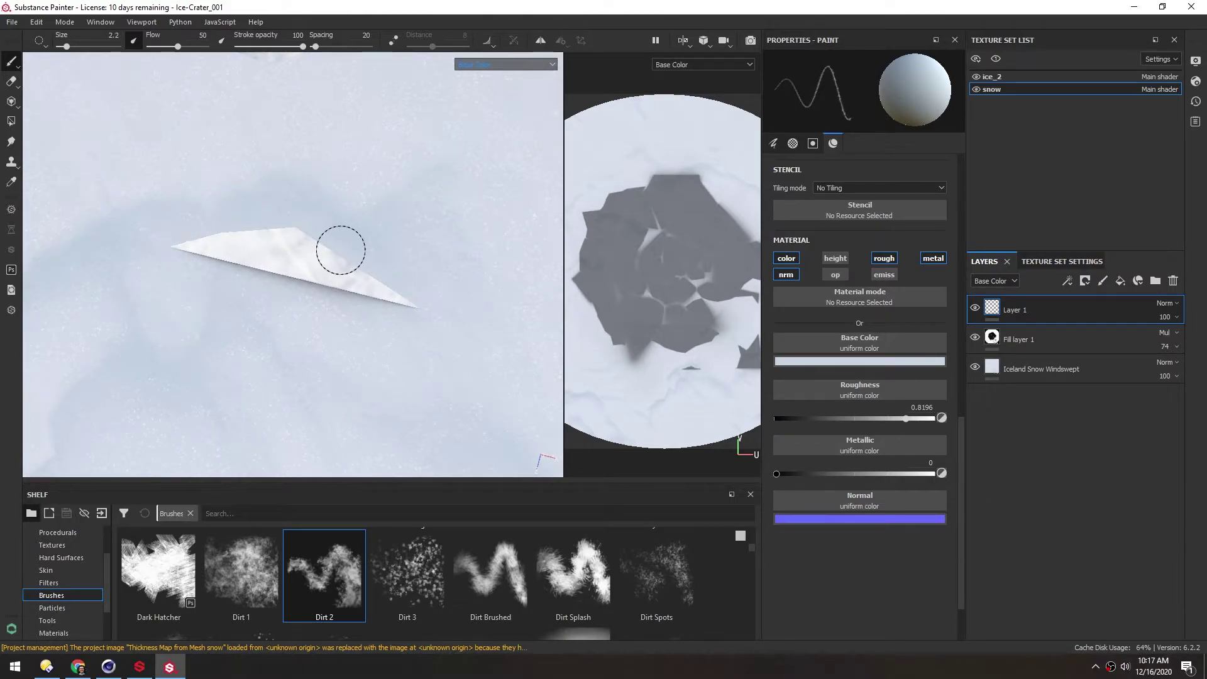
ctrl+right_drag(340, 250, 384, 308)
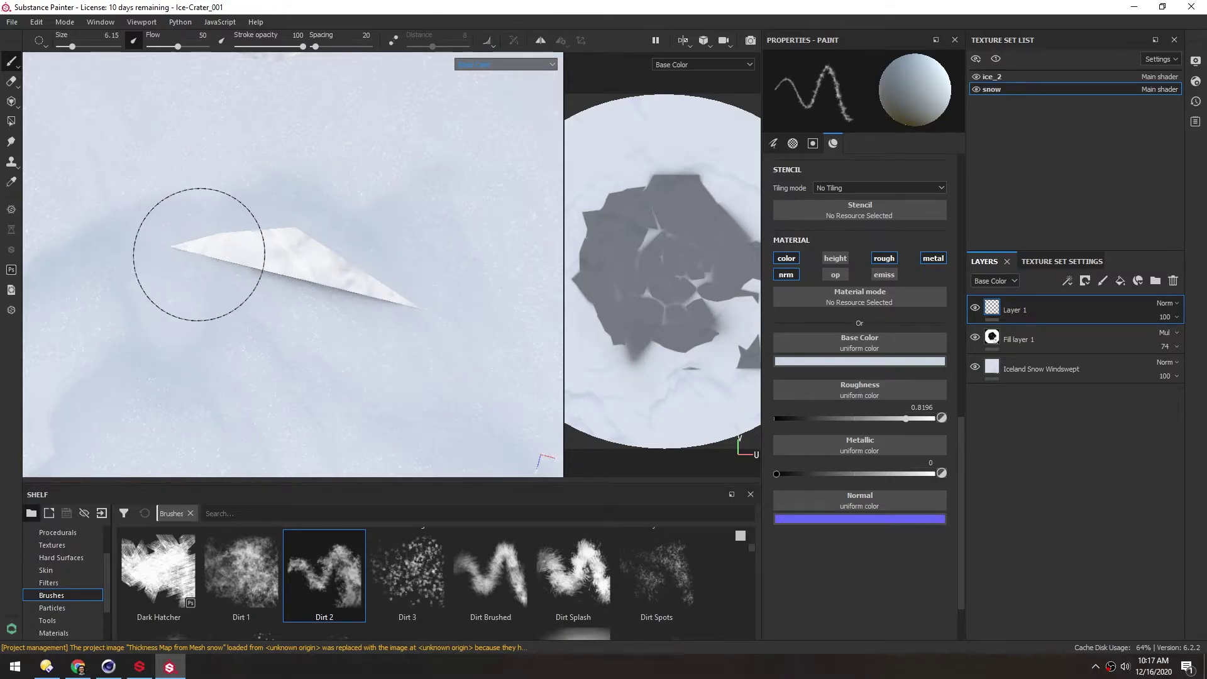
Paint the sampled snow color on Layer 1 over the dark shading around the loose shards.
alt+drag(199, 255, 254, 273)
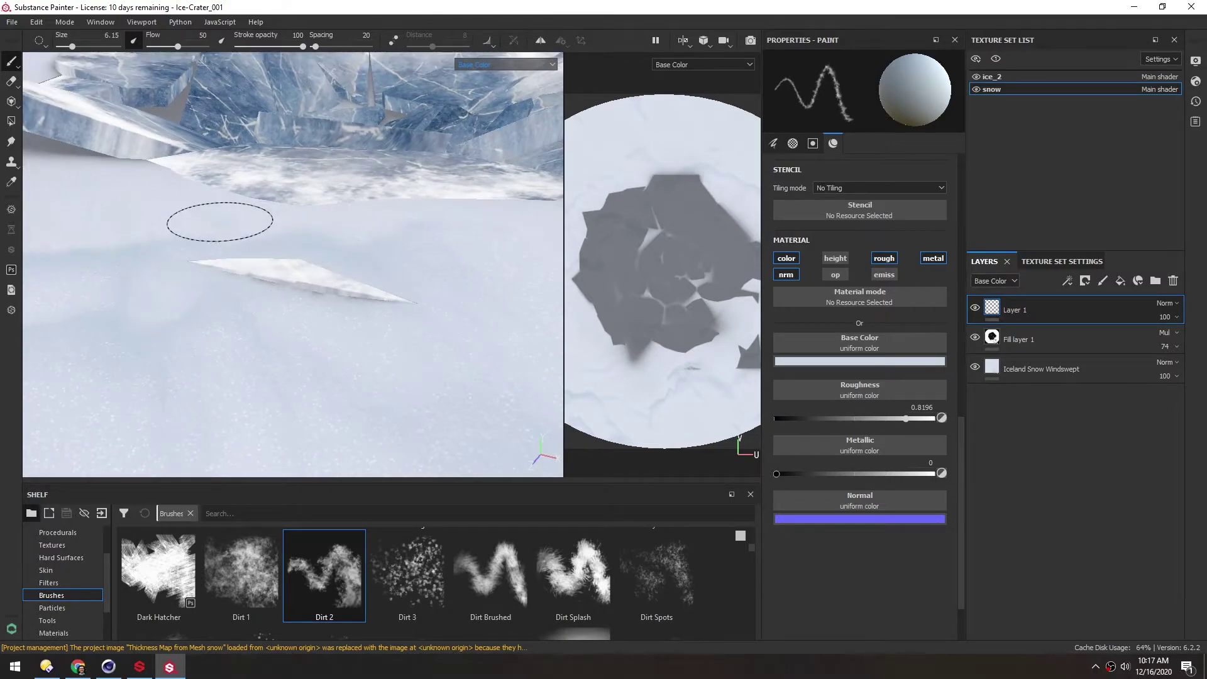
mouse_move(219, 221)
alt+mouse_down()
mouse_move(189, 242)
mouse_move(186, 224)
mouse_move(153, 296)
mouse_move(210, 229)
mouse_move(194, 202)
mouse_move(283, 215)
mouse_move(275, 258)
mouse_move(237, 221)
mouse_move(237, 237)
mouse_move(395, 404)
alt+mouse_up()
alt+middle_drag(395, 403, 204, 243)
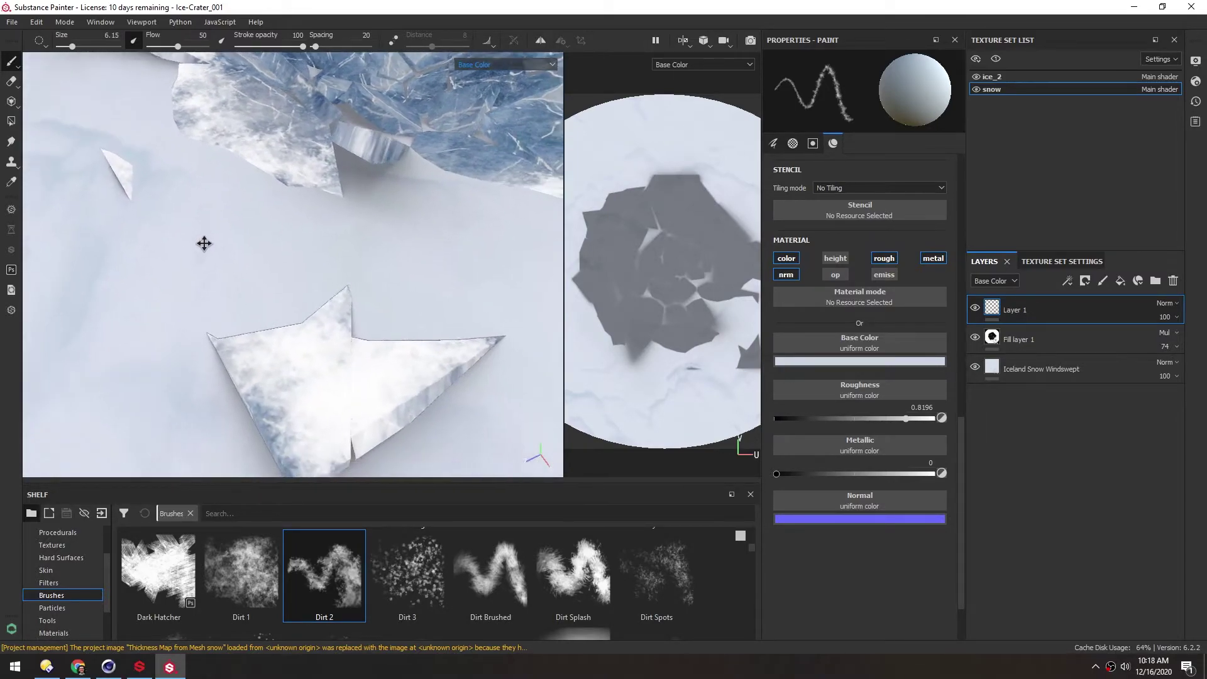
alt+drag(205, 242, 294, 250)
scroll(293, 250, up, 3)
scroll(272, 307, down, 2)
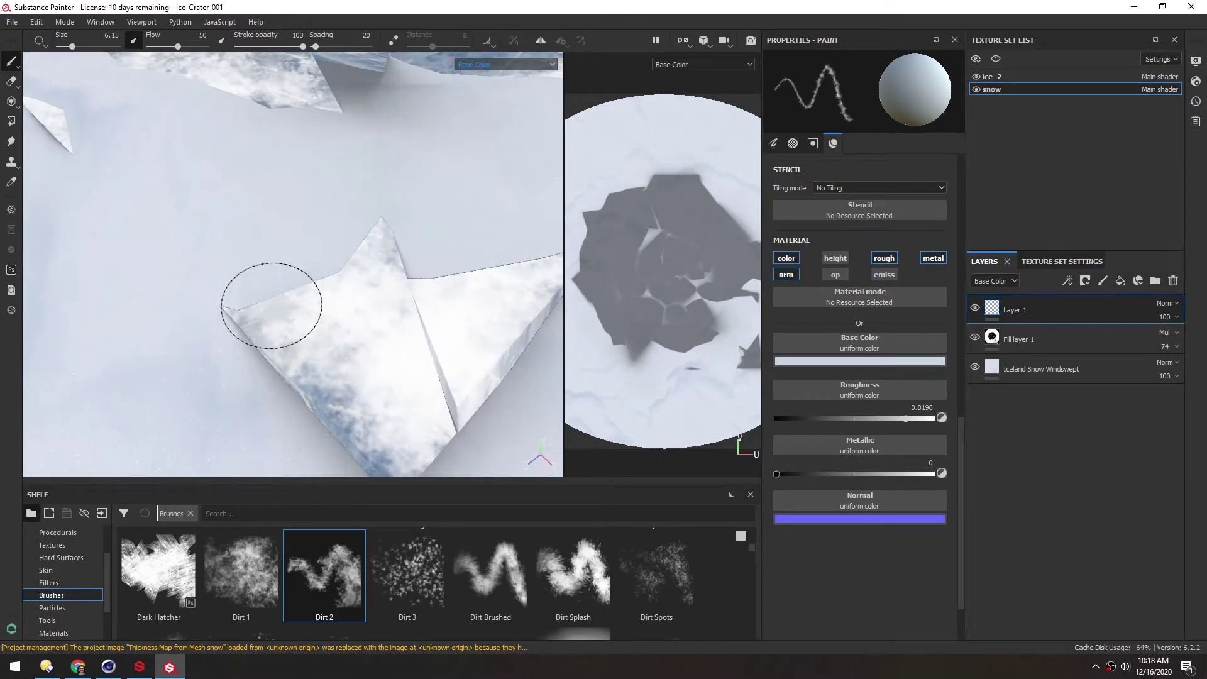
alt+drag(272, 307, 358, 304)
scroll(239, 280, down, 3)
alt+middle_drag(343, 180, 190, 267)
alt+drag(190, 267, 374, 293)
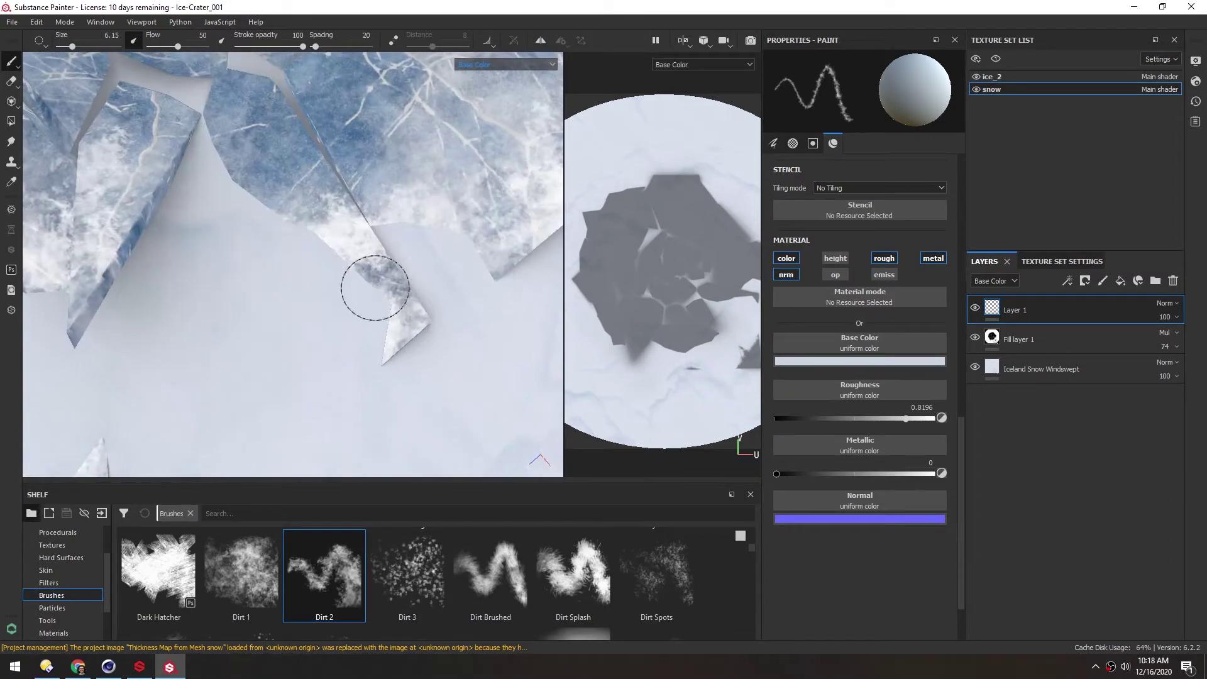
Paint the sampled snow color over the dark shading on the snow along the outer edges of the ice slabs.
scroll(375, 293, down, 3)
alt+middle_drag(356, 207, 365, 333)
alt+drag(364, 333, 264, 320)
mouse_move(270, 245)
alt+mouse_down()
mouse_move(301, 272)
mouse_move(261, 243)
alt+mouse_up()
mouse_move(502, 323)
alt+mouse_down()
mouse_move(310, 242)
mouse_move(302, 314)
mouse_move(329, 329)
mouse_move(315, 261)
mouse_move(358, 318)
mouse_move(323, 309)
mouse_move(342, 334)
mouse_move(310, 309)
mouse_move(228, 361)
alt+mouse_up()
scroll(310, 243, down, 3)
scroll(329, 329, up, 3)
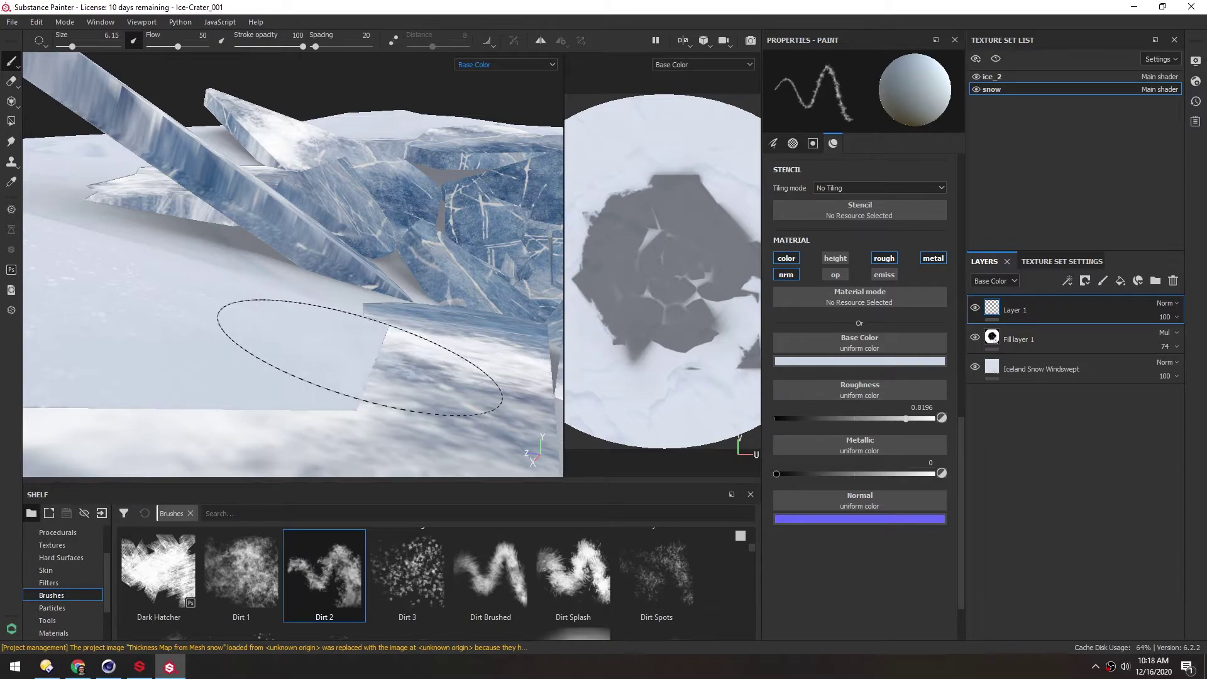
alt+middle_drag(381, 363, 307, 361)
scroll(341, 337, up, 3)
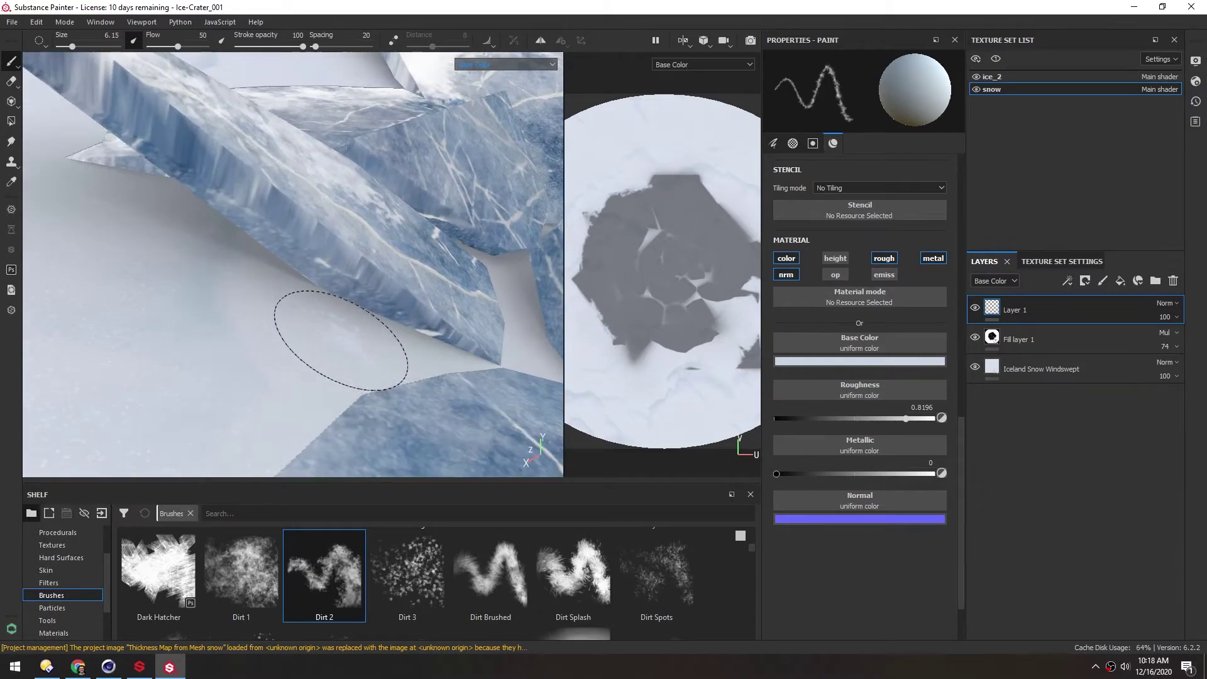
mouse_move(341, 337)
alt+mouse_down()
mouse_move(270, 305)
mouse_move(276, 295)
alt+mouse_up()
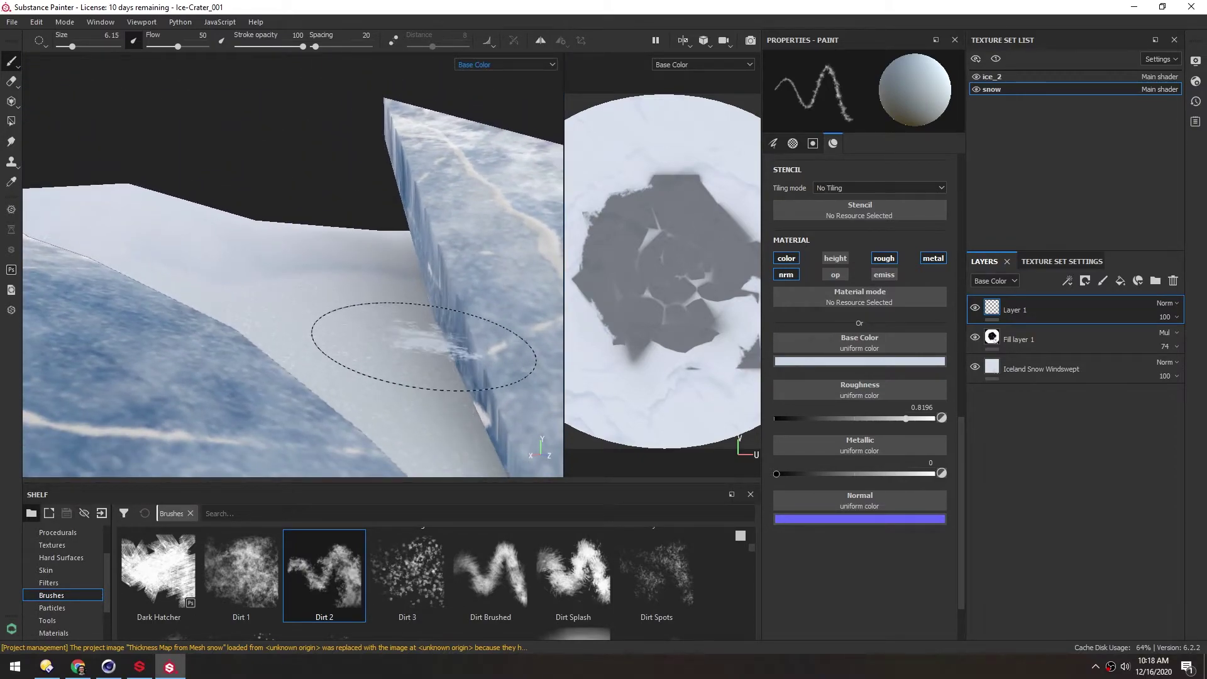
mouse_move(434, 408)
alt+mouse_down()
mouse_move(362, 336)
mouse_move(353, 340)
mouse_move(404, 386)
mouse_move(240, 308)
mouse_move(305, 264)
mouse_move(318, 201)
alt+mouse_up()
scroll(303, 229, down, 4)
scroll(470, 223, up, 3)
alt+middle_drag(469, 222, 457, 324)
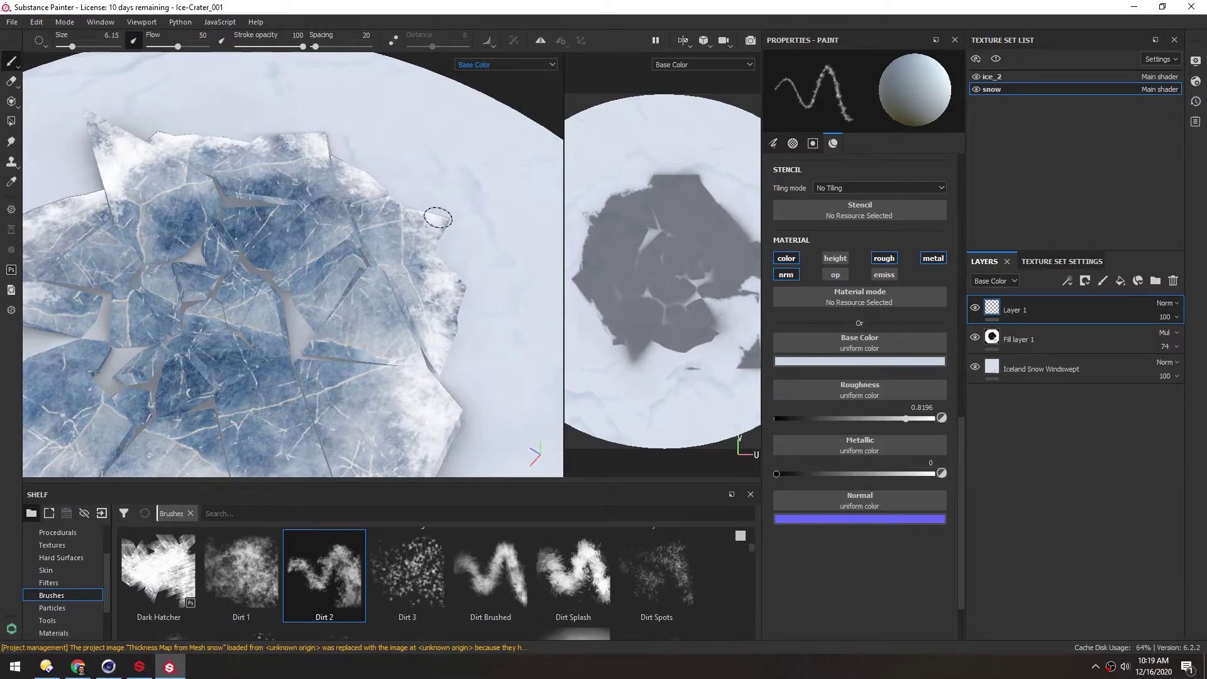
alt+drag(438, 217, 334, 245)
mouse_move(279, 148)
alt+middle_down()
mouse_move(407, 301)
mouse_move(328, 210)
mouse_move(261, 170)
mouse_move(371, 257)
alt+middle_up()
alt+drag(257, 277, 176, 264)
Try Layer 1 beneath Fill layer 1 in the snow layer stack.
drag(1062, 310, 1061, 345)
alt+drag(340, 282, 442, 290)
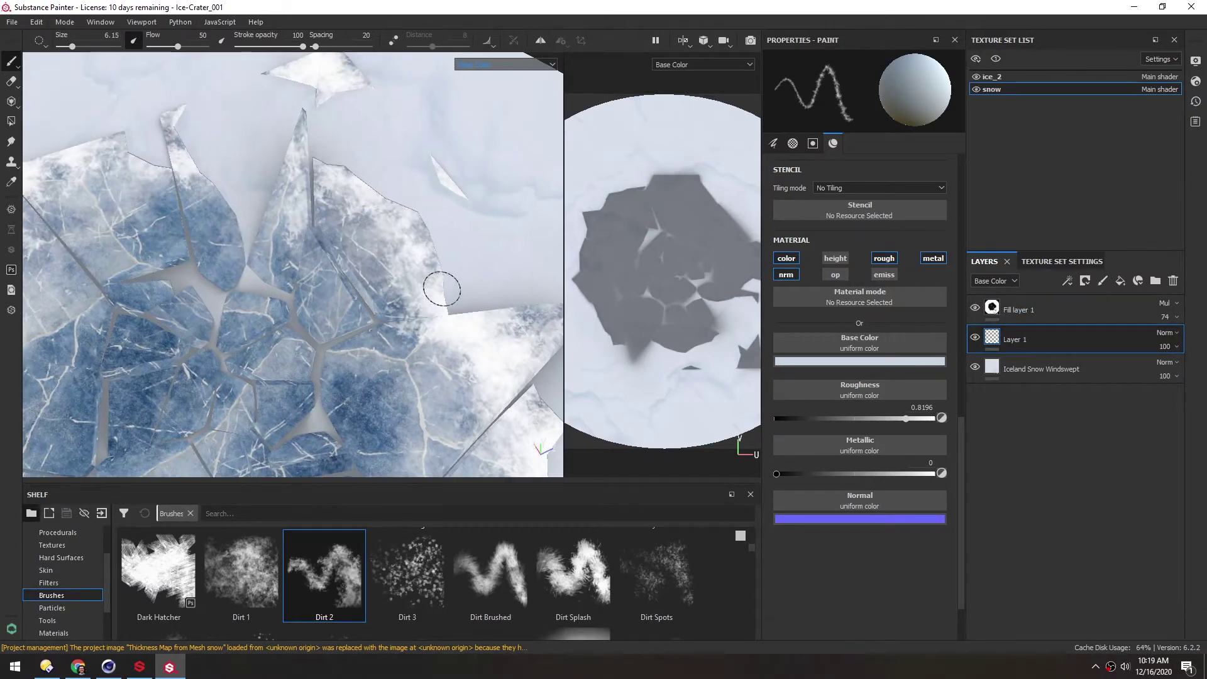
alt+middle_drag(442, 270, 361, 297)
scroll(371, 251, up, 3)
Display the full material again and undo the layer move and the painted snow strokes.
key(m)
scroll(365, 245, down, 4)
alt+drag(358, 251, 301, 283)
key(ctrl+z)
scroll(312, 215, down, 4)
alt+middle_drag(315, 255, 305, 248)
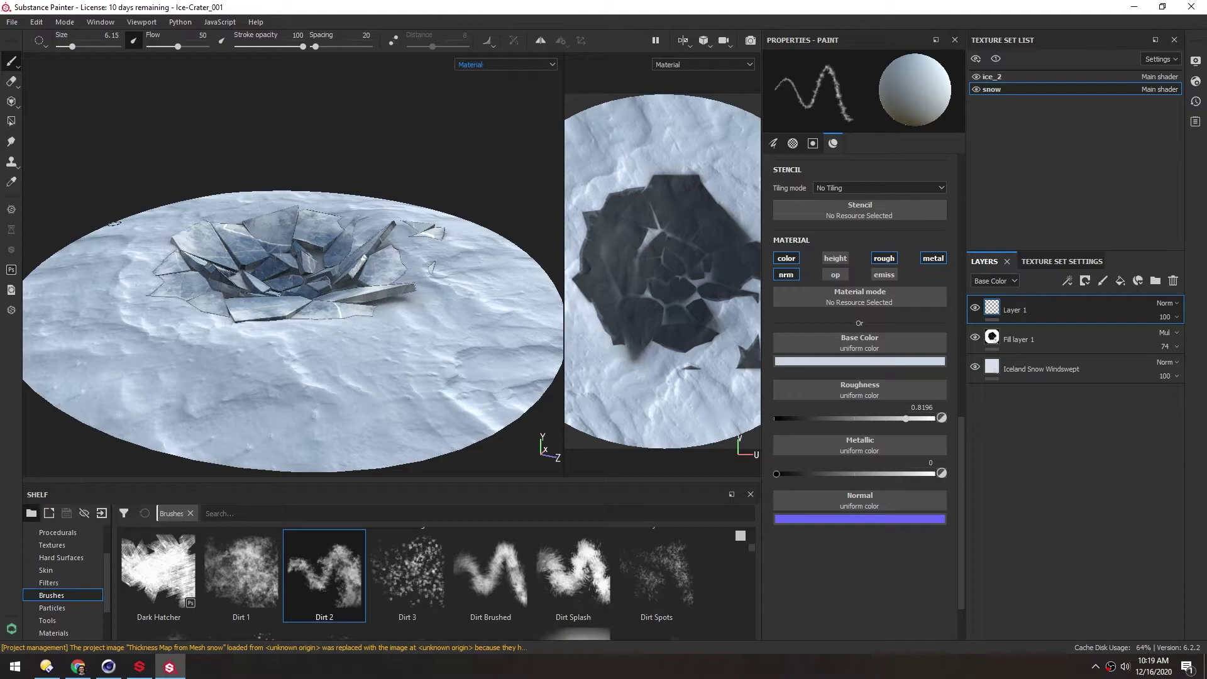
alt+middle_drag(303, 246, 310, 250)
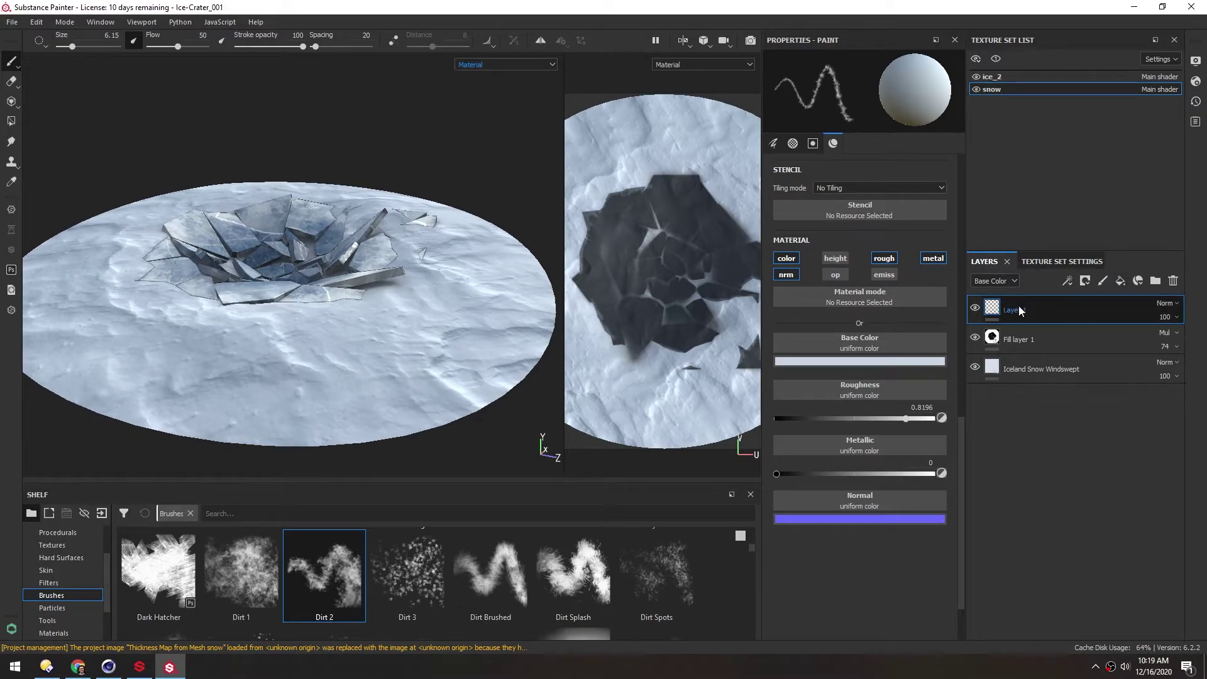
Add a fill layer on top of the snow layers with only its opacity channel enabled.
click(1120, 282)
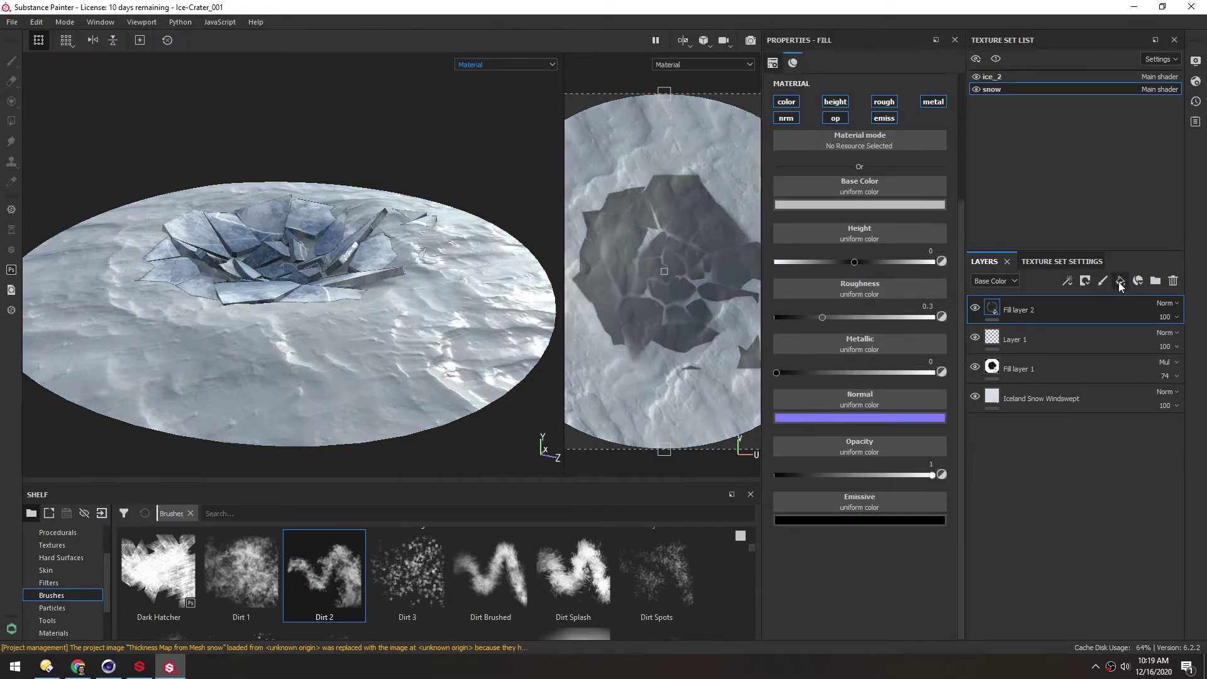
click(785, 118)
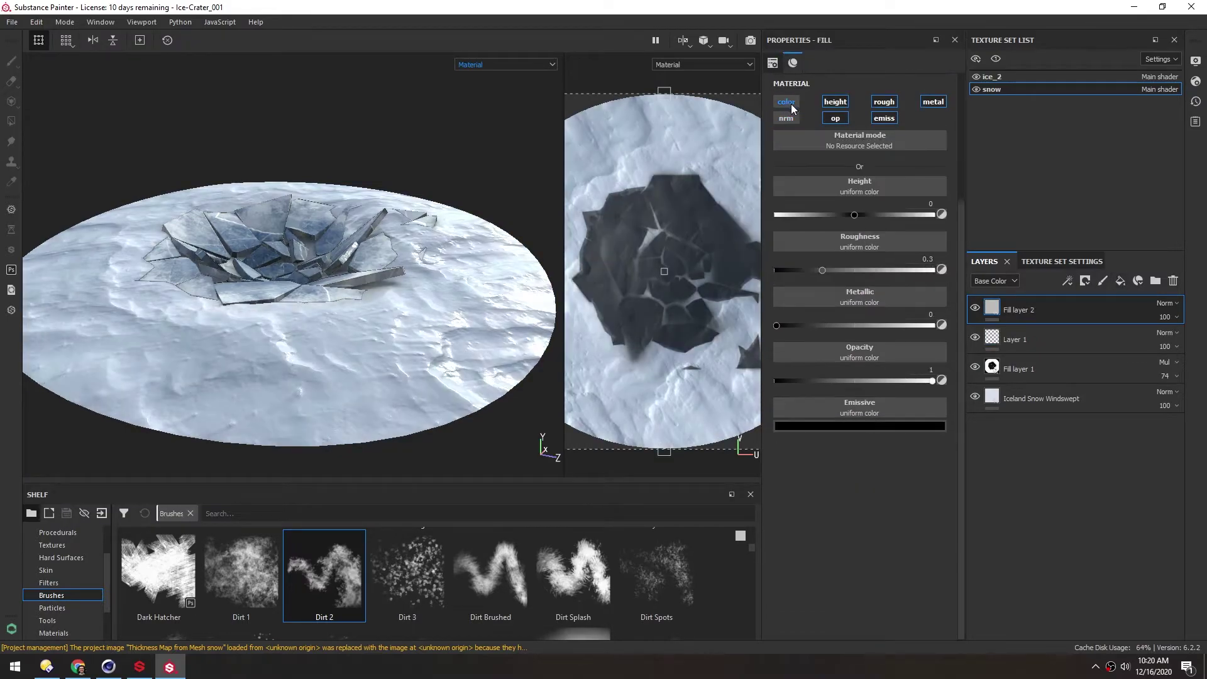
click(786, 101)
click(835, 101)
click(884, 101)
click(884, 118)
click(933, 102)
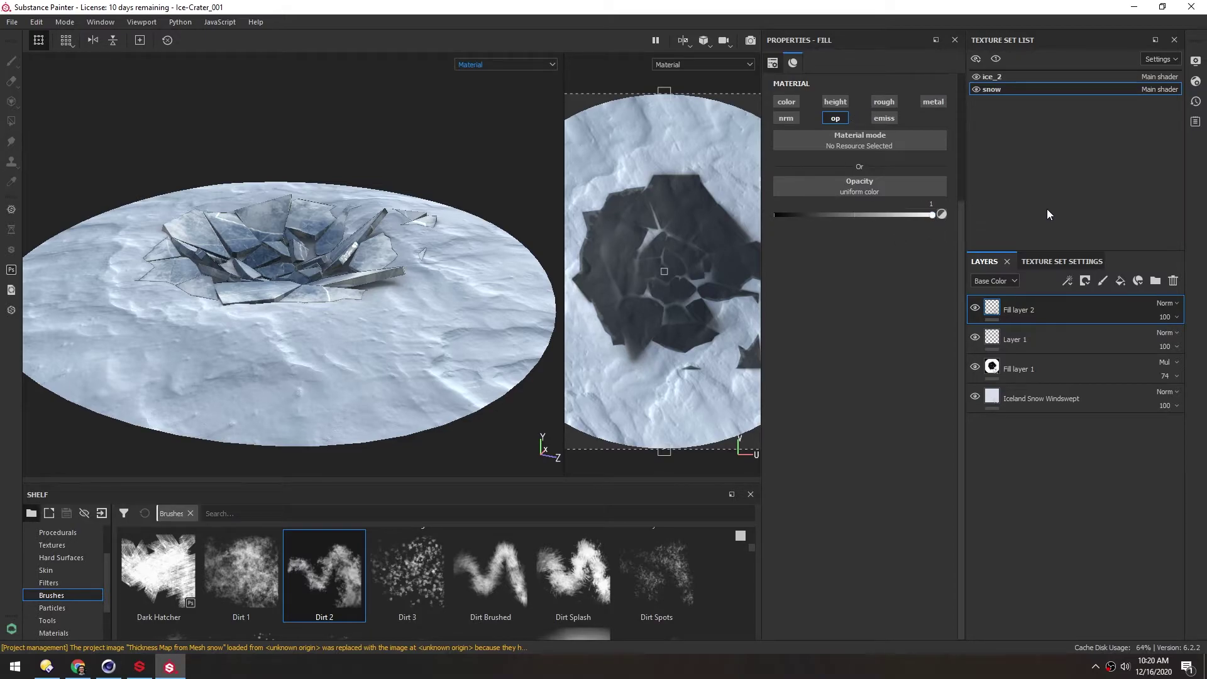
Display the opacity channel to examine the ice slabs, and select the ice_2 texture set.
click(501, 66)
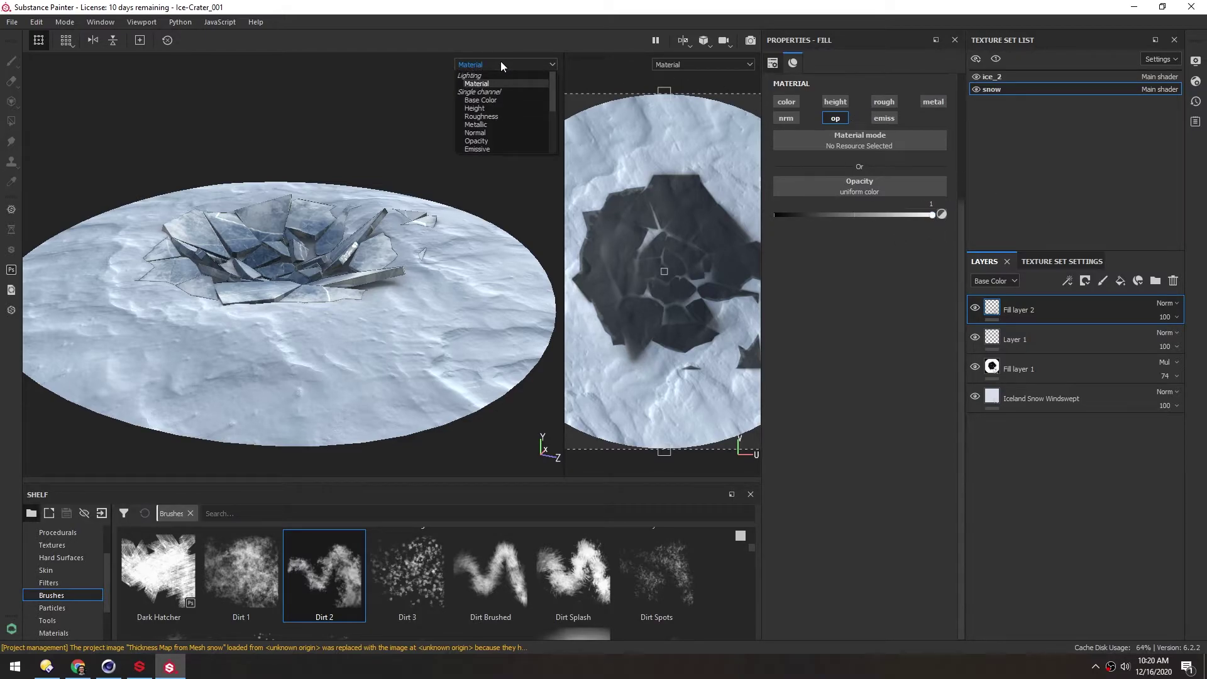
click(475, 141)
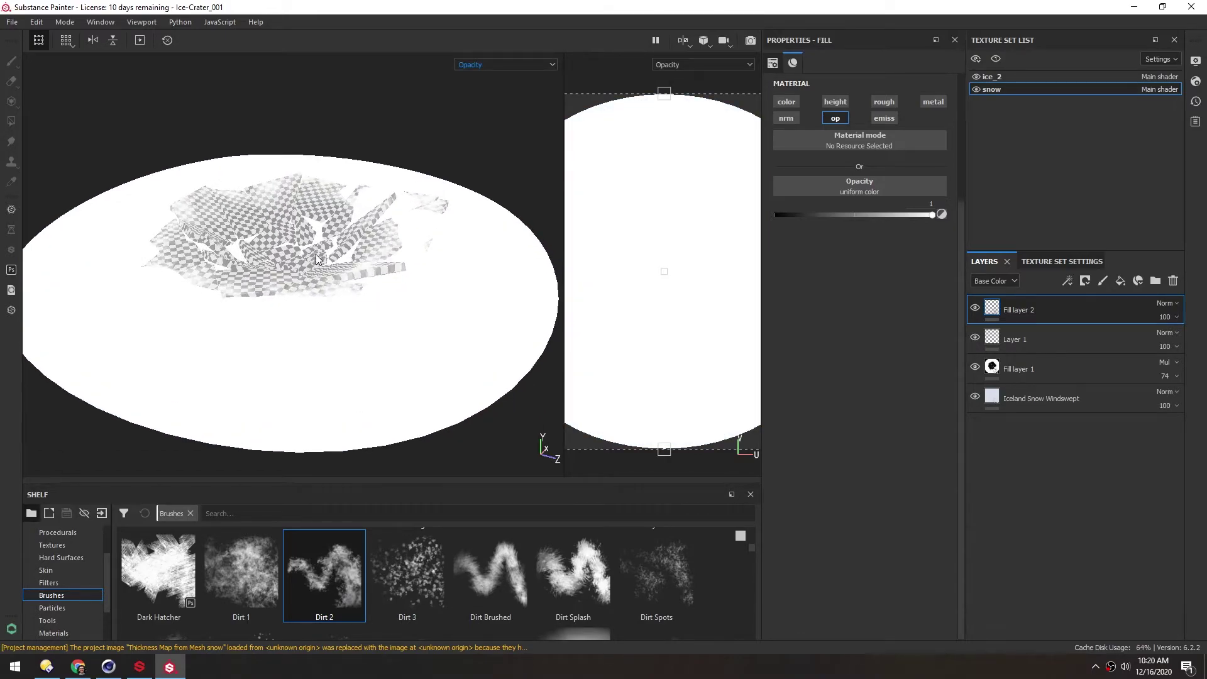
scroll(324, 253, up, 3)
alt+drag(327, 221, 311, 248)
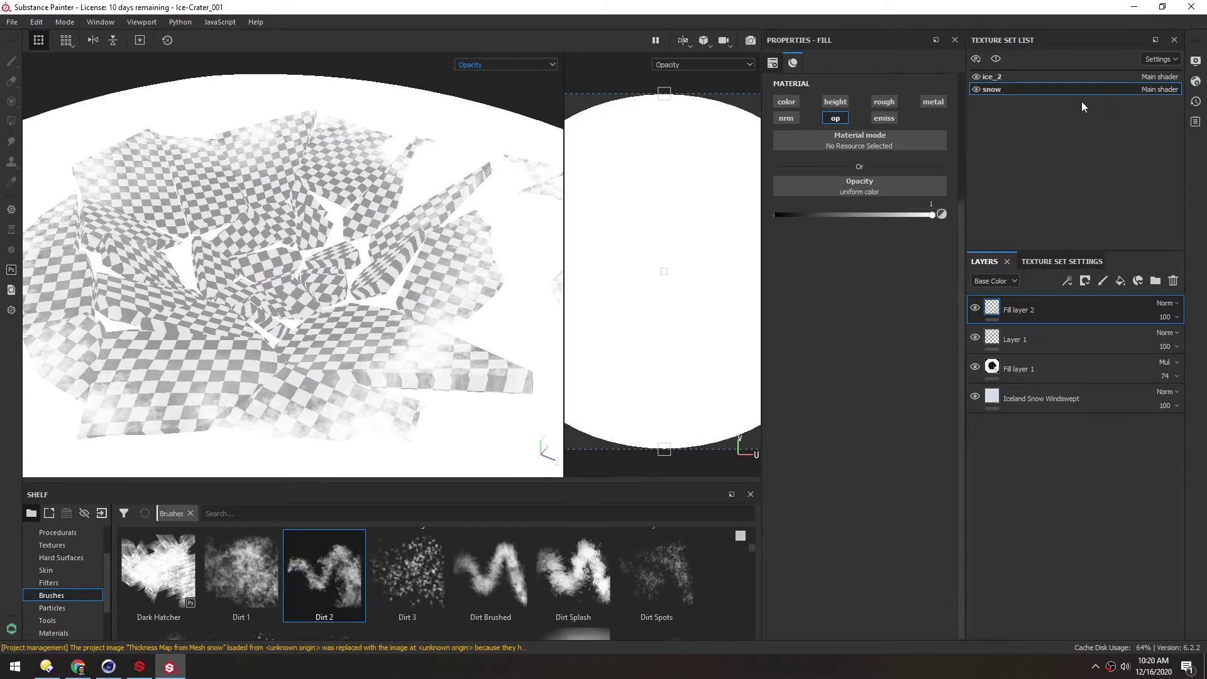
click(987, 77)
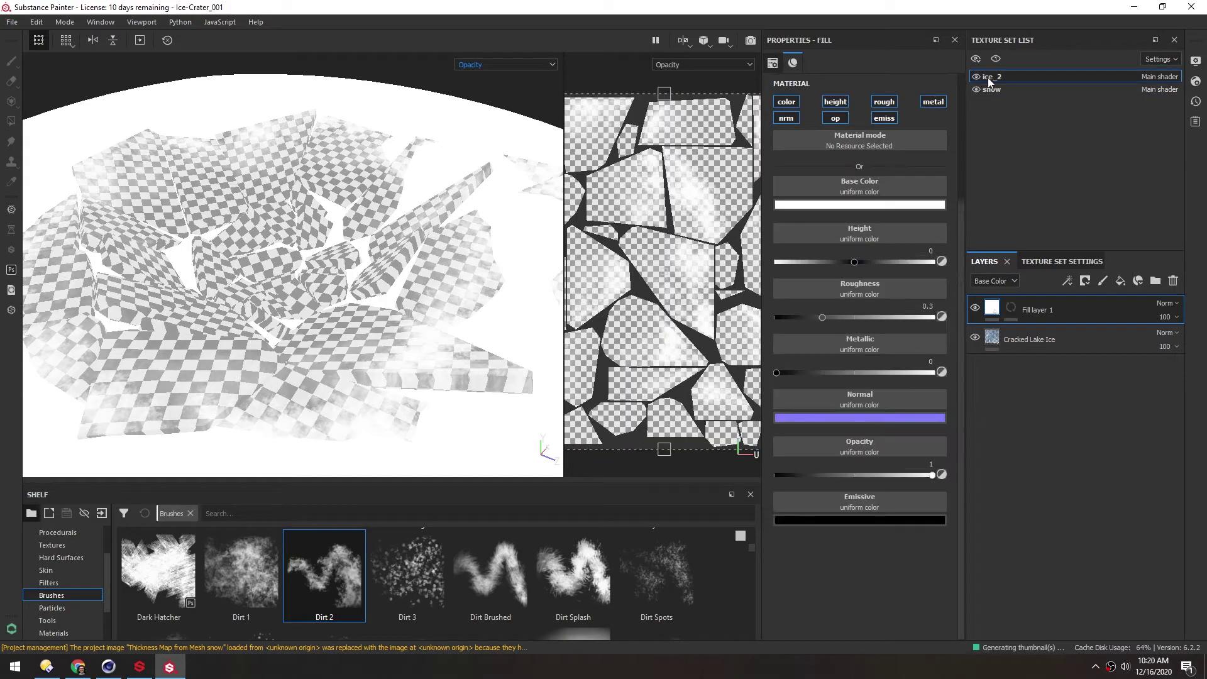
Try the opacity channel on the ice_2 set's Cracked Lake Ice layer and switch it off again.
click(1078, 342)
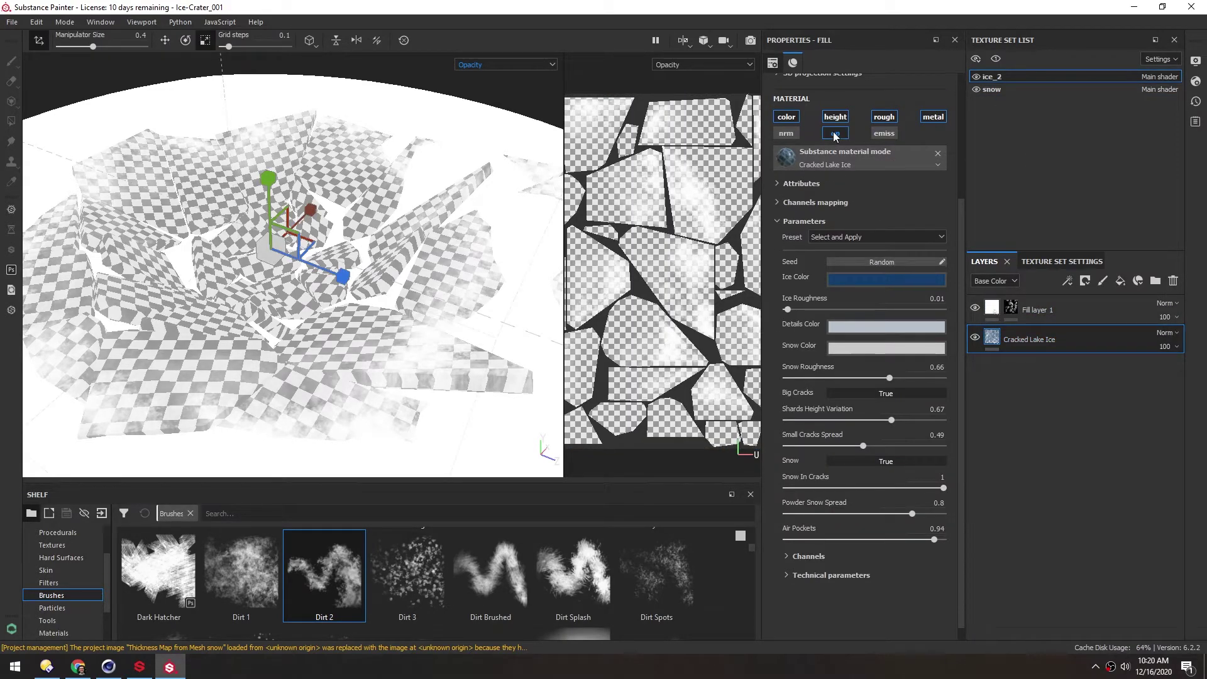
alt+middle_drag(199, 326, 232, 306)
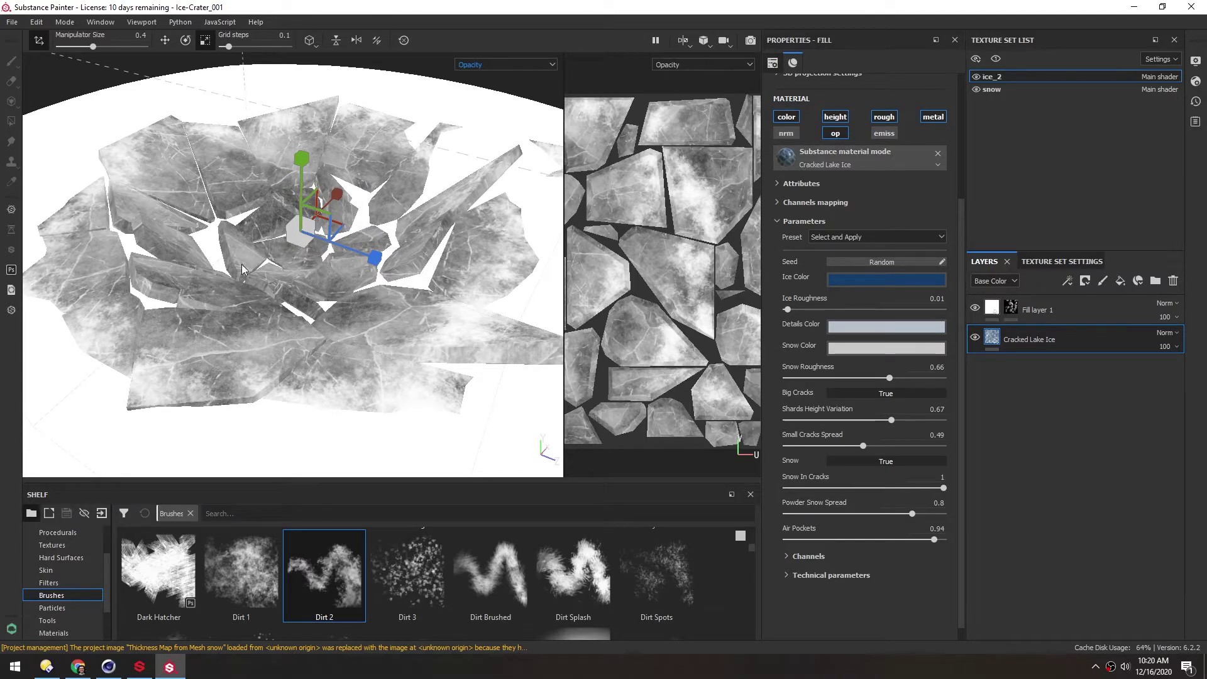
click(837, 136)
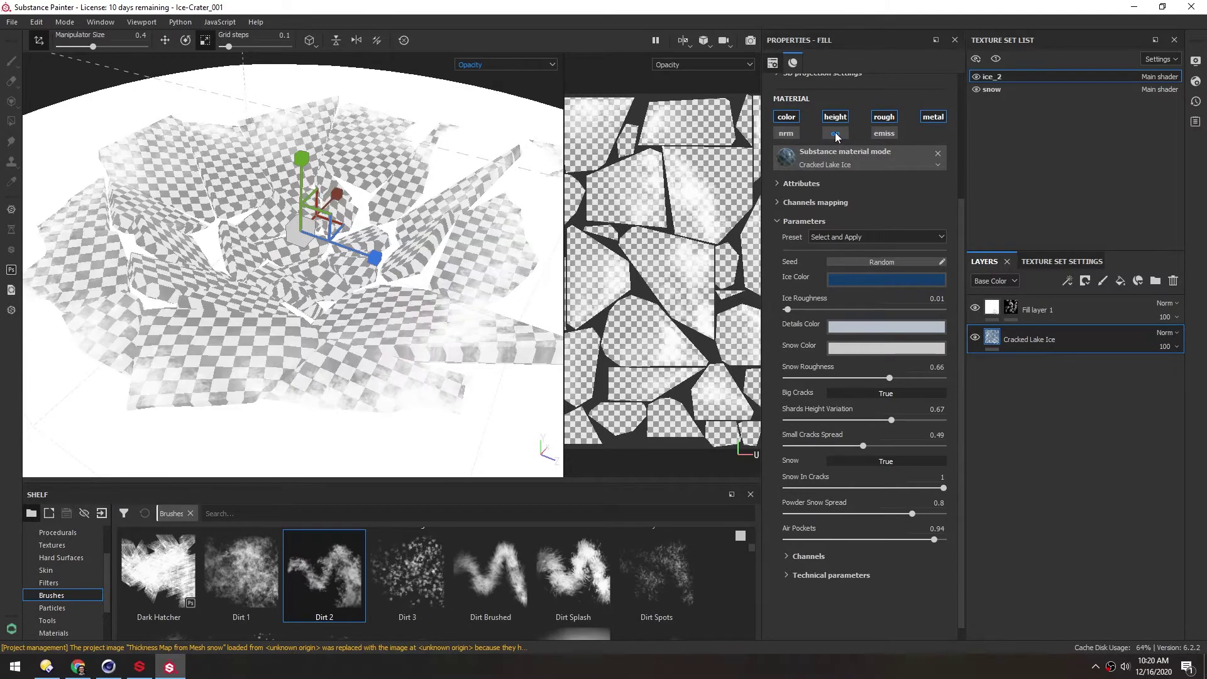
Add a fill layer beneath Cracked Lake Ice in the ice_2 set with only its opacity channel enabled.
click(1120, 281)
drag(993, 344, 993, 384)
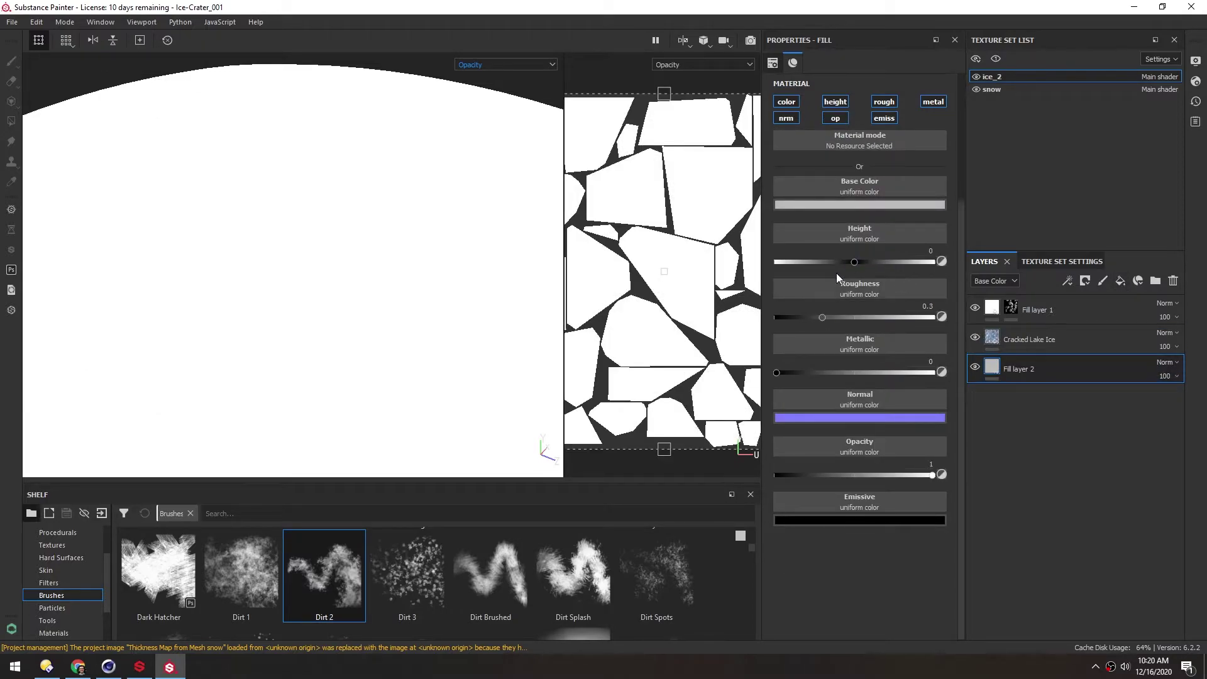
click(785, 119)
click(786, 102)
click(835, 102)
click(884, 118)
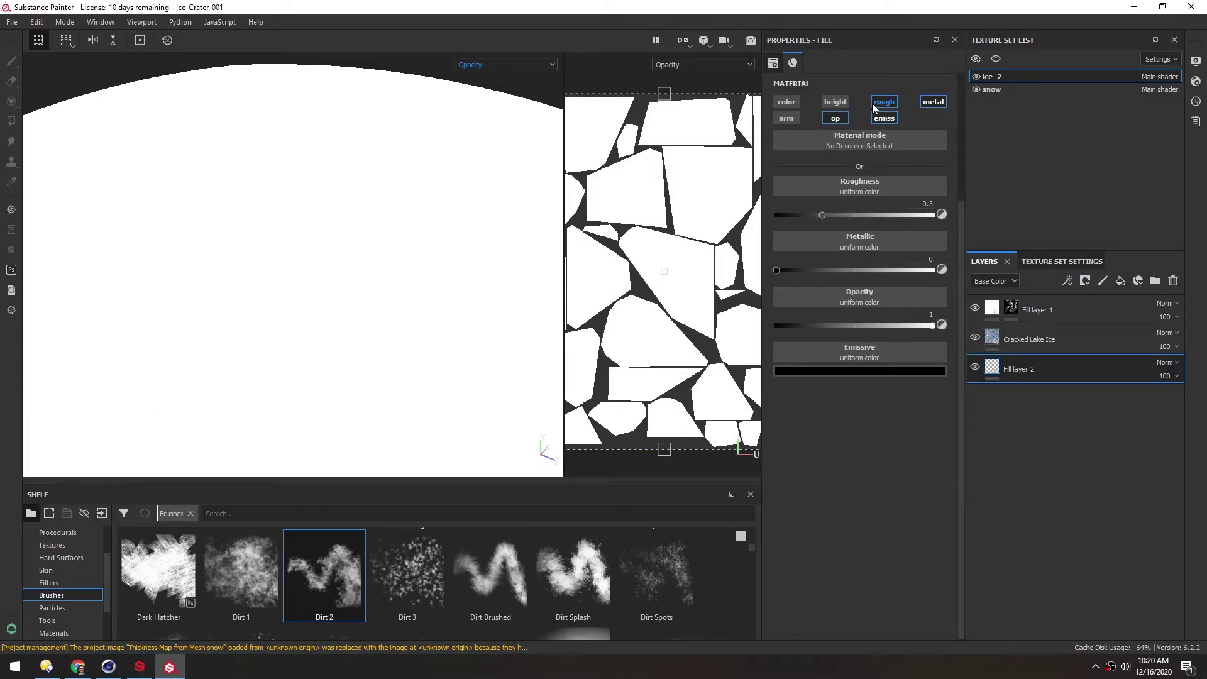
click(884, 102)
click(933, 103)
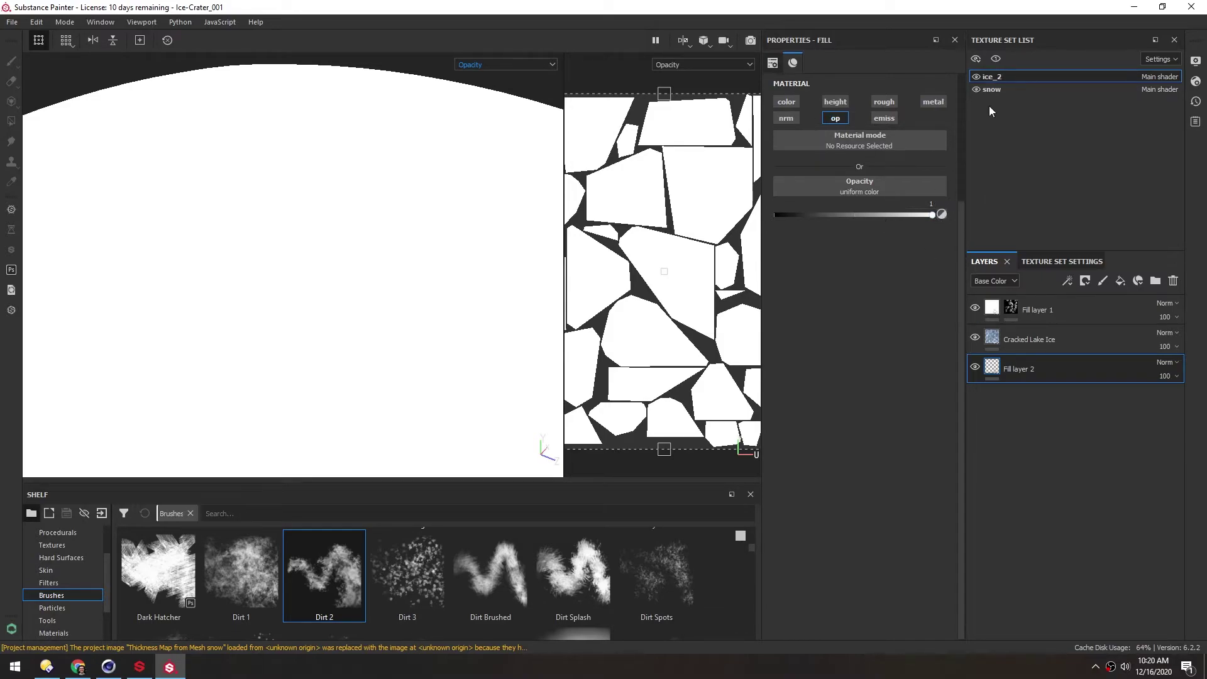
Add another fill layer on top of the snow texture set's layers with only opacity enabled, and set its opacity value to 0.
click(990, 89)
alt+right_drag(325, 287, 221, 261)
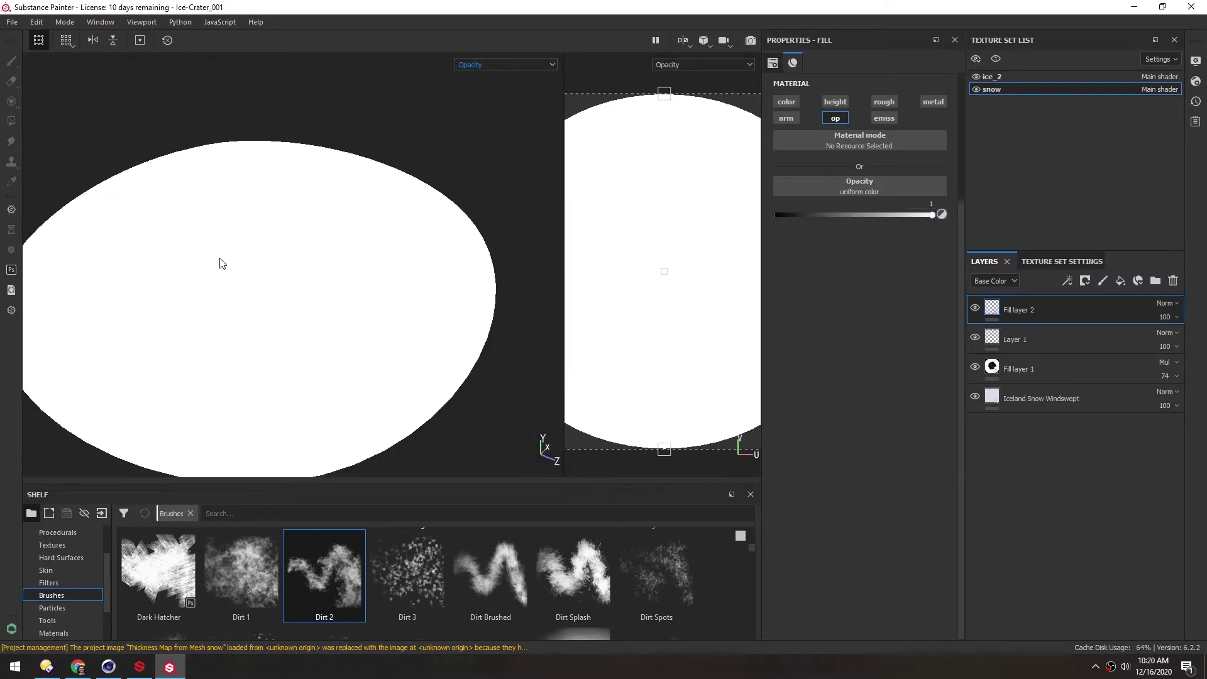
alt+middle_drag(221, 261, 319, 245)
alt+drag(320, 246, 318, 254)
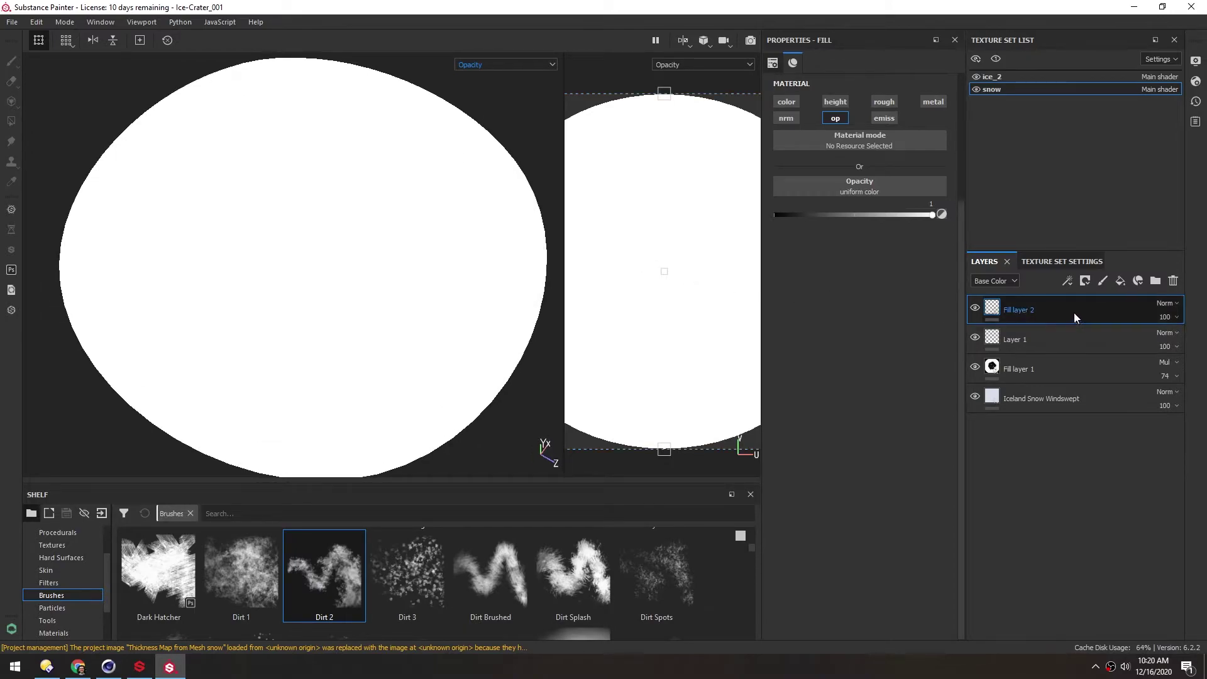
click(1122, 280)
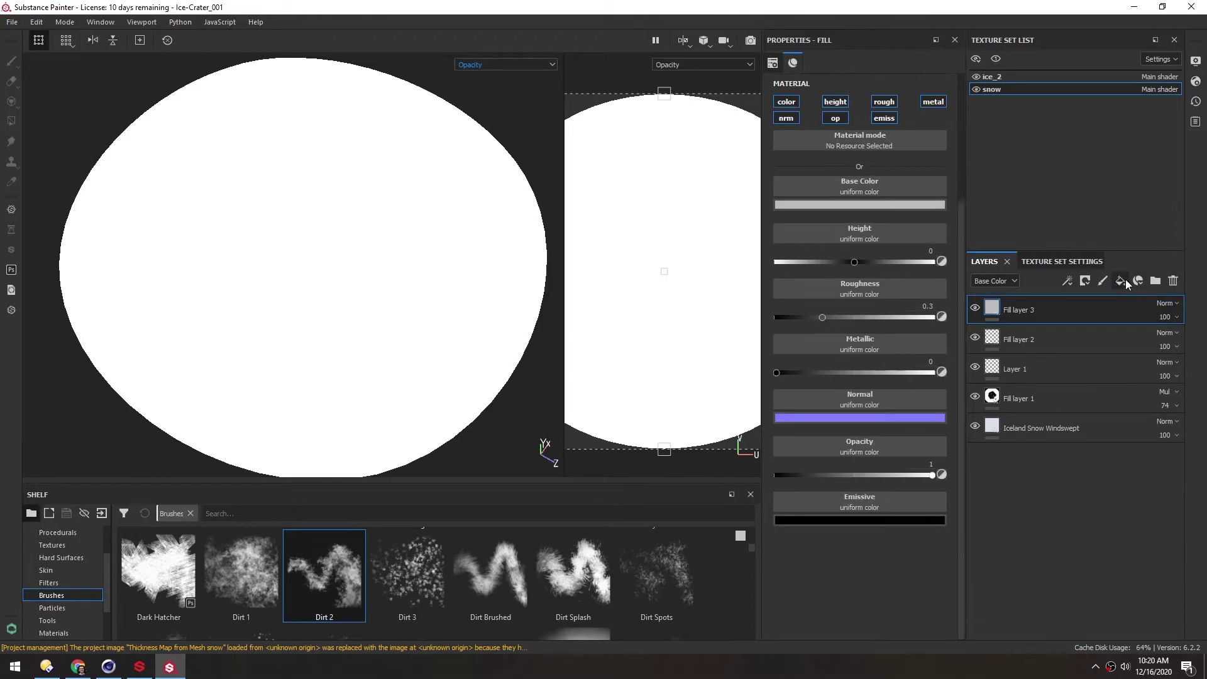
click(786, 118)
click(785, 102)
click(834, 102)
click(884, 117)
click(933, 101)
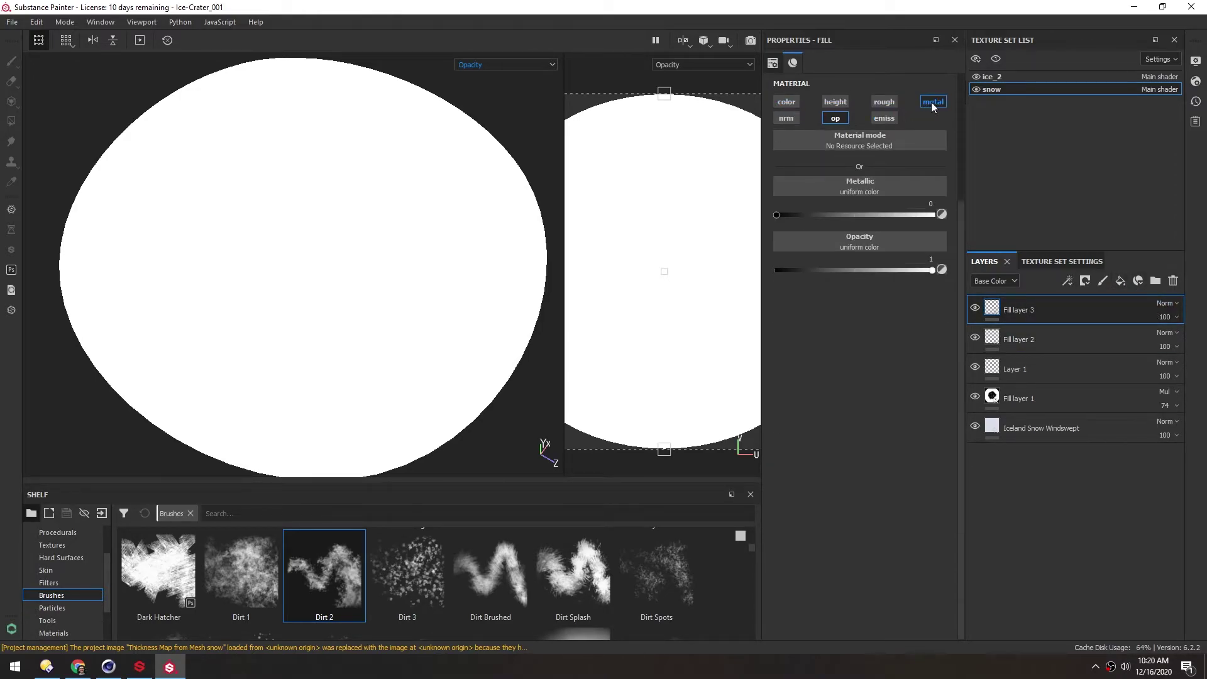
click(883, 101)
drag(930, 216, 765, 221)
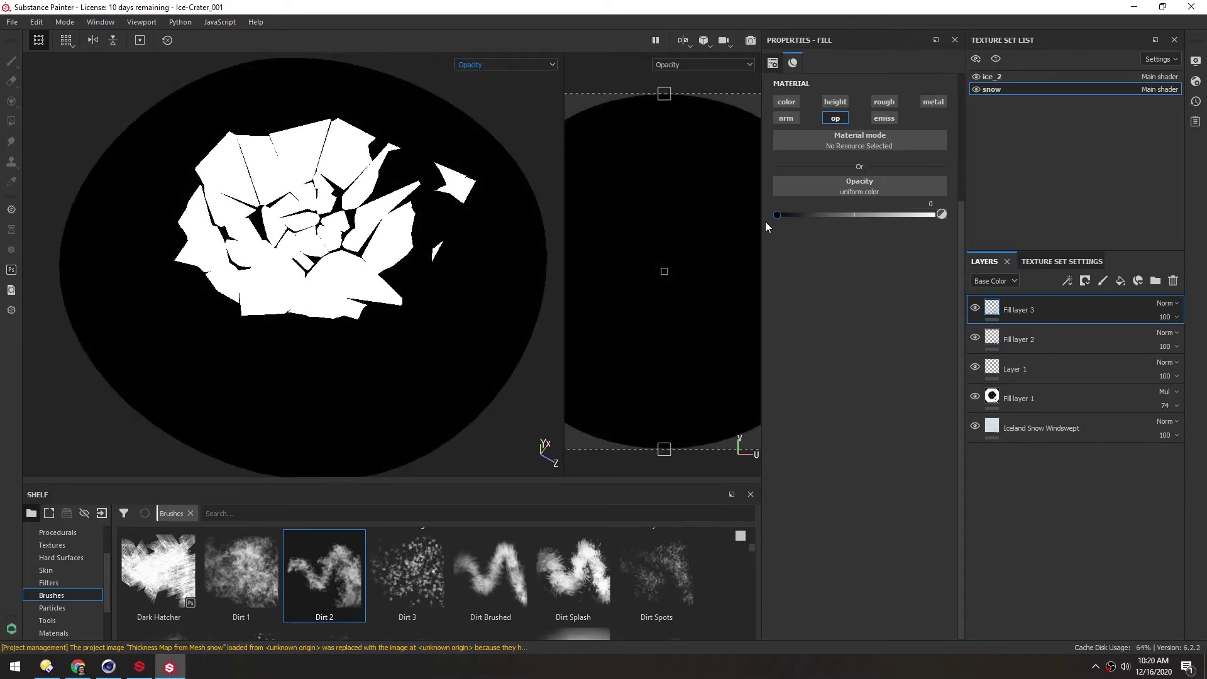
Add a black mask to the snow set's top fill layer, widen the UV view, and choose the Dirt 2 brush.
right_click(985, 311)
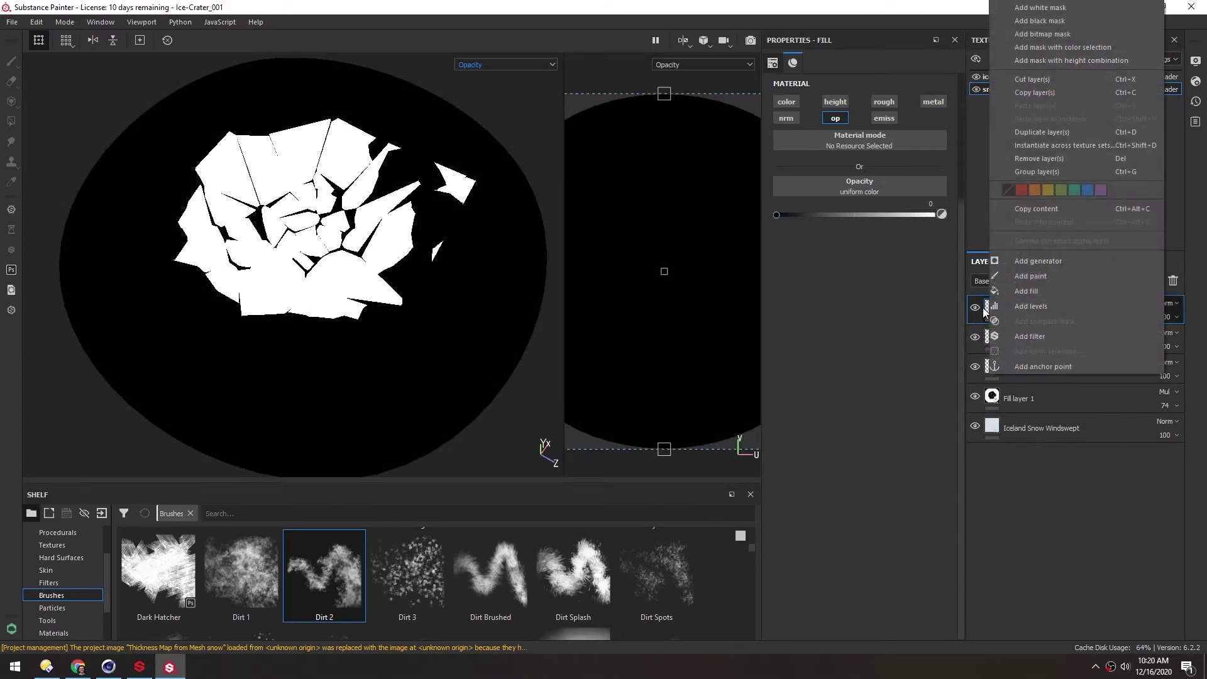
click(1024, 21)
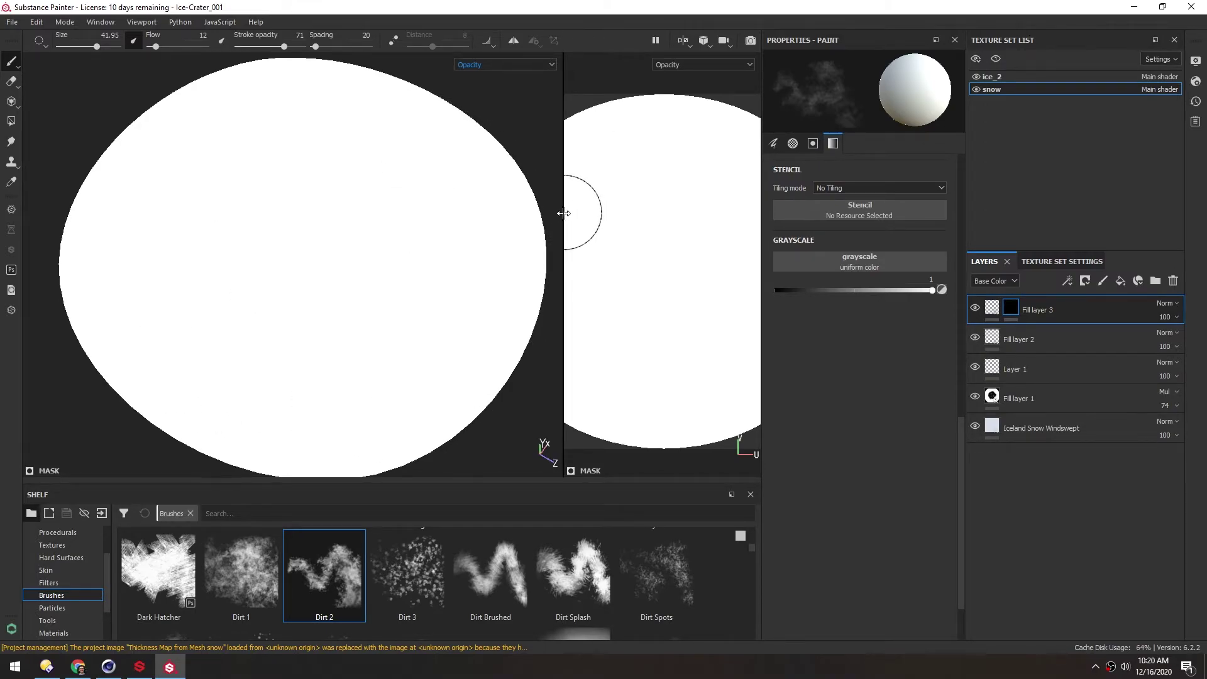
drag(565, 212, 308, 215)
click(306, 588)
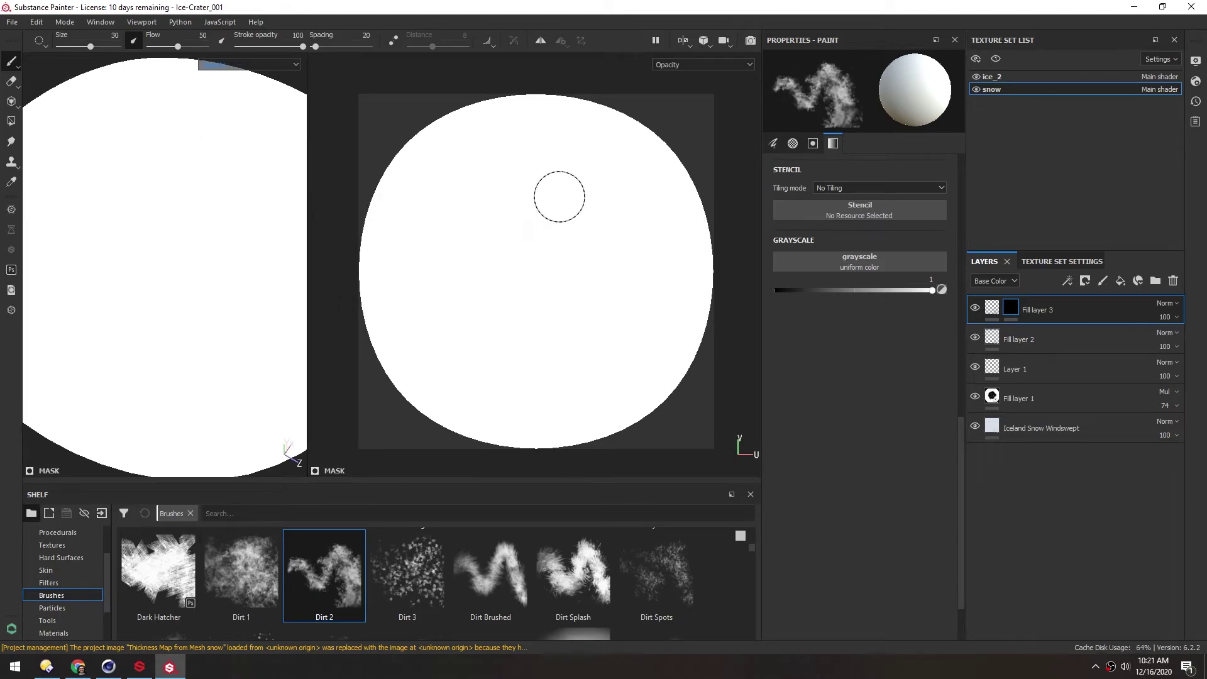
Paint the mask along the upper, left and lower edges of the snow disc in the UV view at brush size 55.9.
alt+middle_drag(688, 161, 682, 170)
ctrl+right_drag(612, 125, 634, 126)
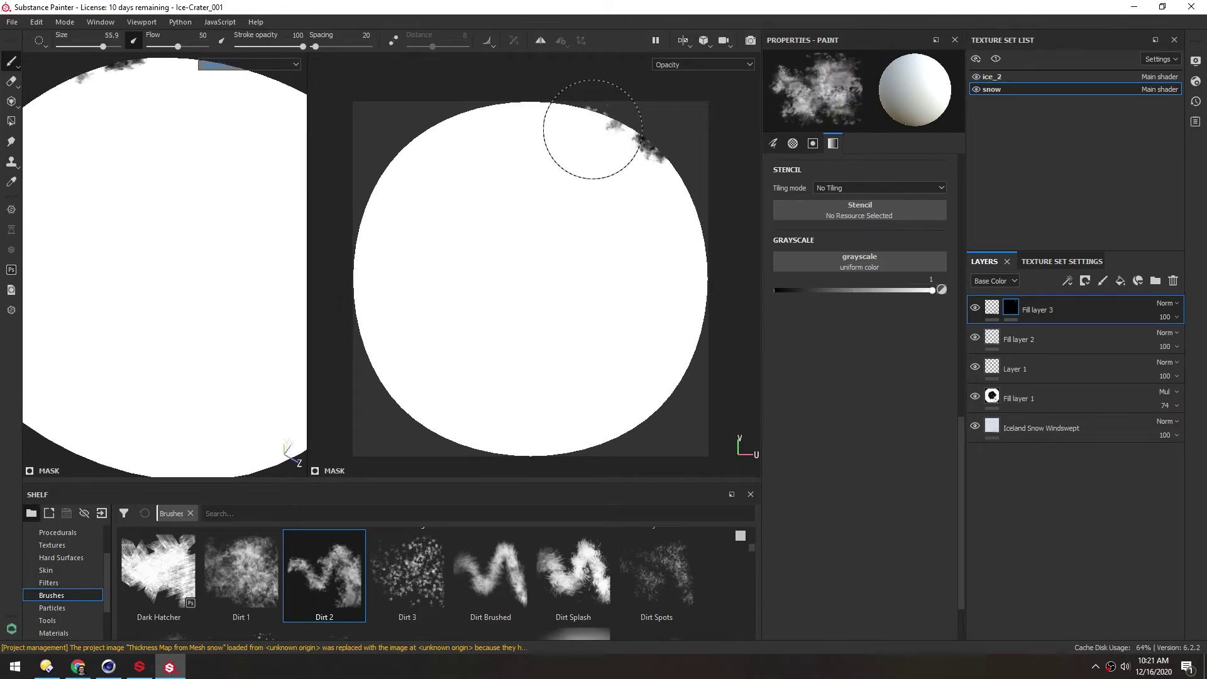
scroll(539, 175, down, 1)
alt+middle_drag(541, 164, 548, 198)
mouse_move(632, 160)
mouse_down()
mouse_move(580, 128)
mouse_move(438, 183)
mouse_move(396, 239)
mouse_move(434, 408)
mouse_move(404, 337)
mouse_move(488, 417)
mouse_move(510, 418)
mouse_up()
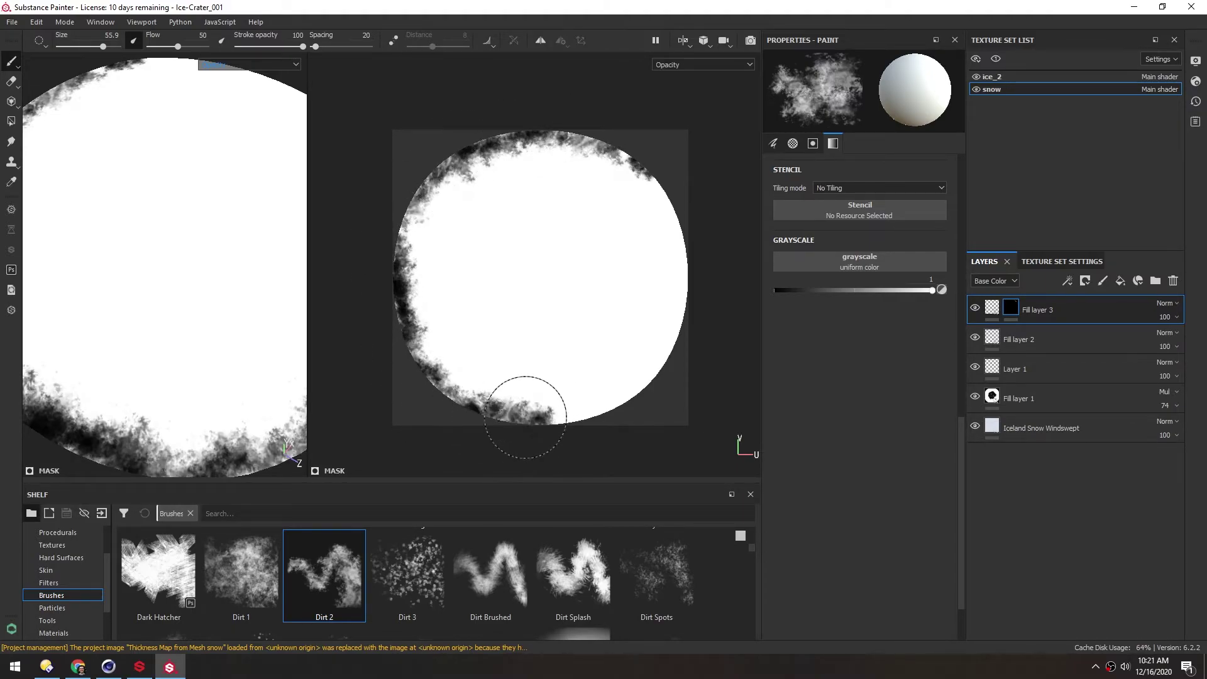
scroll(959, 450, up, 10)
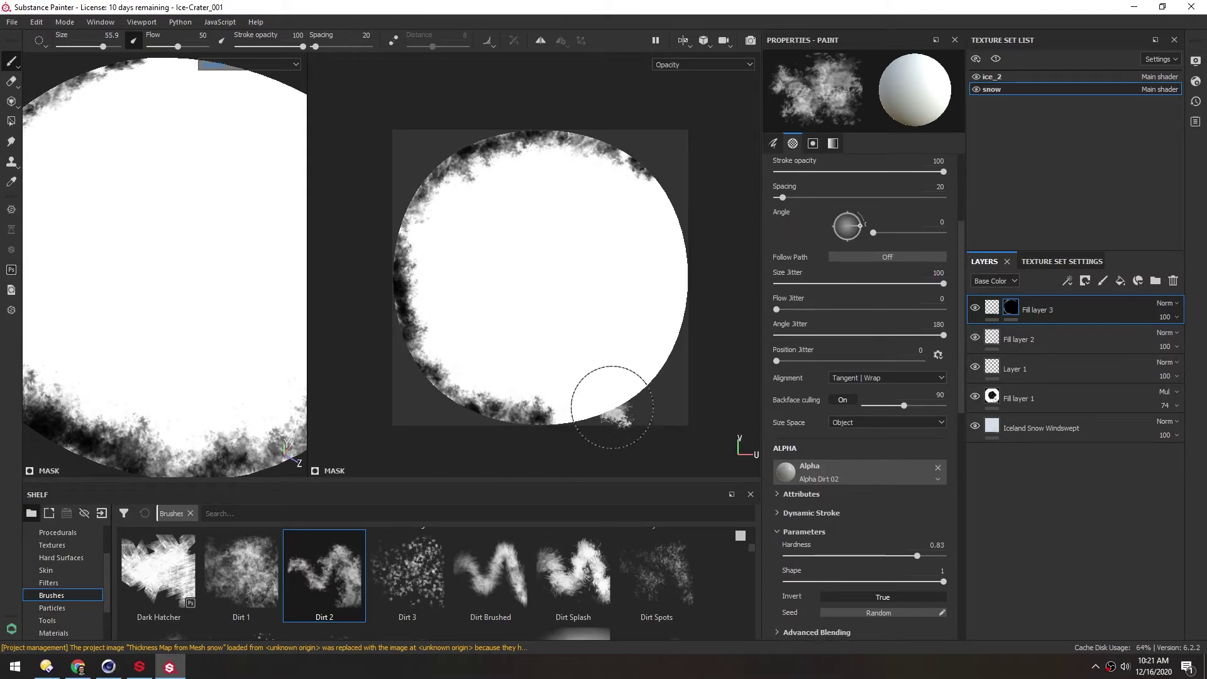
drag(542, 420, 623, 394)
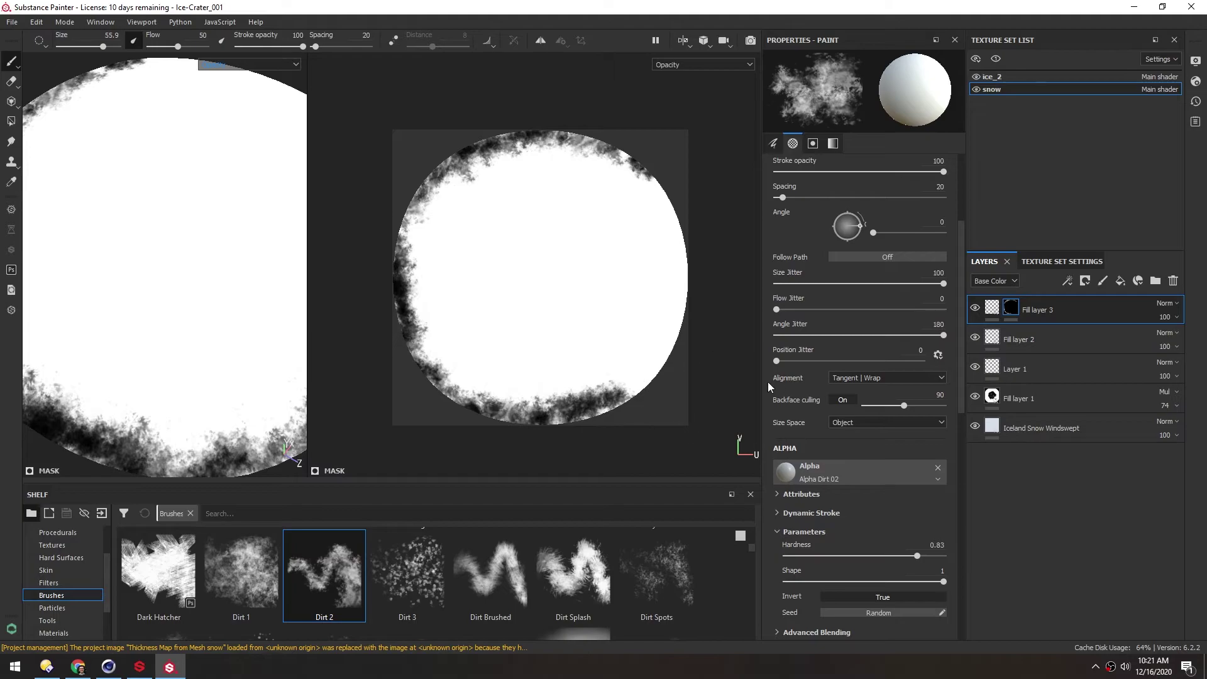
Set the brush alignment to Camera, finish painting the mask around the snow rim, and widen the 3D view again.
click(845, 382)
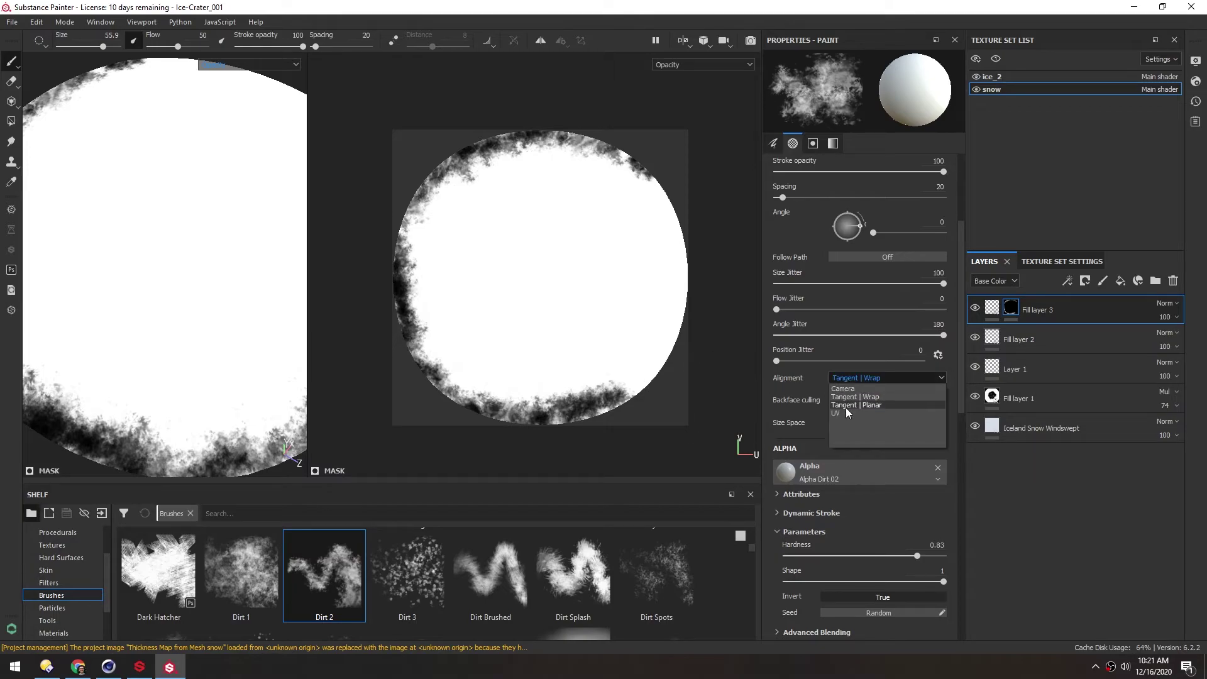
click(836, 389)
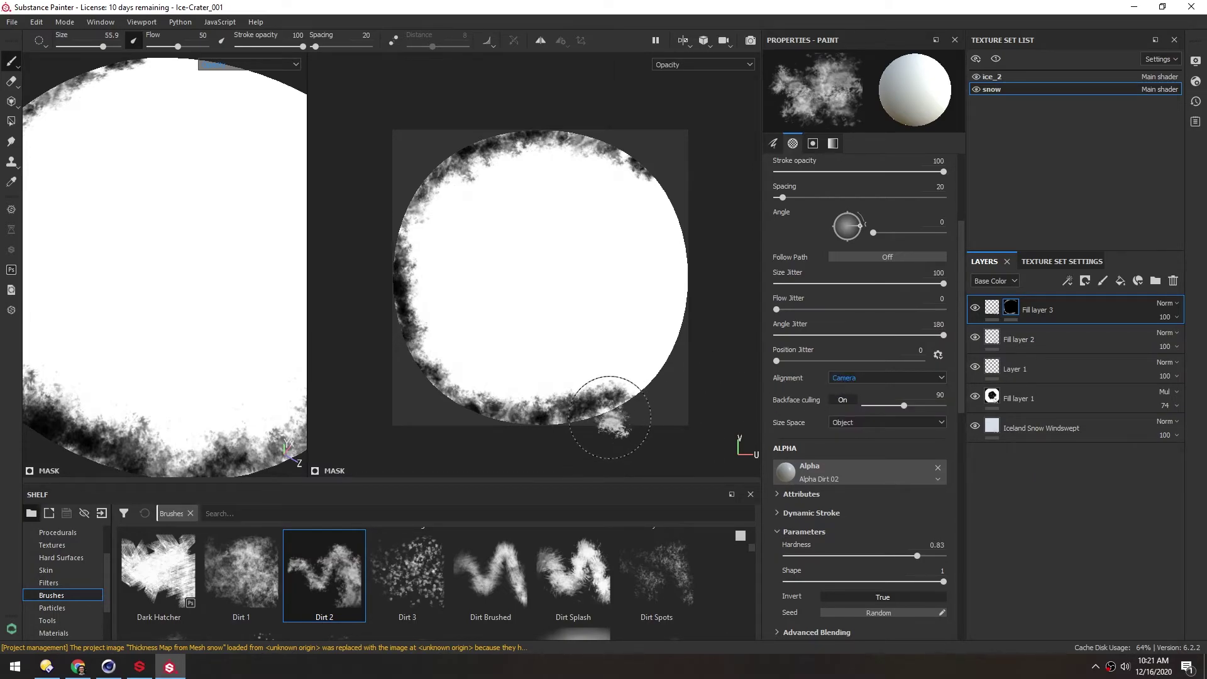
mouse_move(610, 417)
mouse_down()
mouse_move(674, 283)
mouse_move(688, 287)
mouse_move(653, 169)
mouse_move(655, 204)
mouse_move(534, 121)
mouse_move(450, 180)
mouse_move(439, 168)
mouse_move(406, 248)
mouse_move(435, 381)
mouse_move(598, 377)
mouse_move(678, 302)
mouse_move(658, 194)
mouse_move(523, 124)
mouse_move(641, 270)
mouse_move(642, 381)
mouse_move(650, 340)
mouse_move(474, 364)
mouse_move(445, 309)
mouse_move(479, 163)
mouse_move(484, 355)
mouse_move(661, 364)
mouse_move(611, 360)
mouse_up()
drag(307, 163, 544, 164)
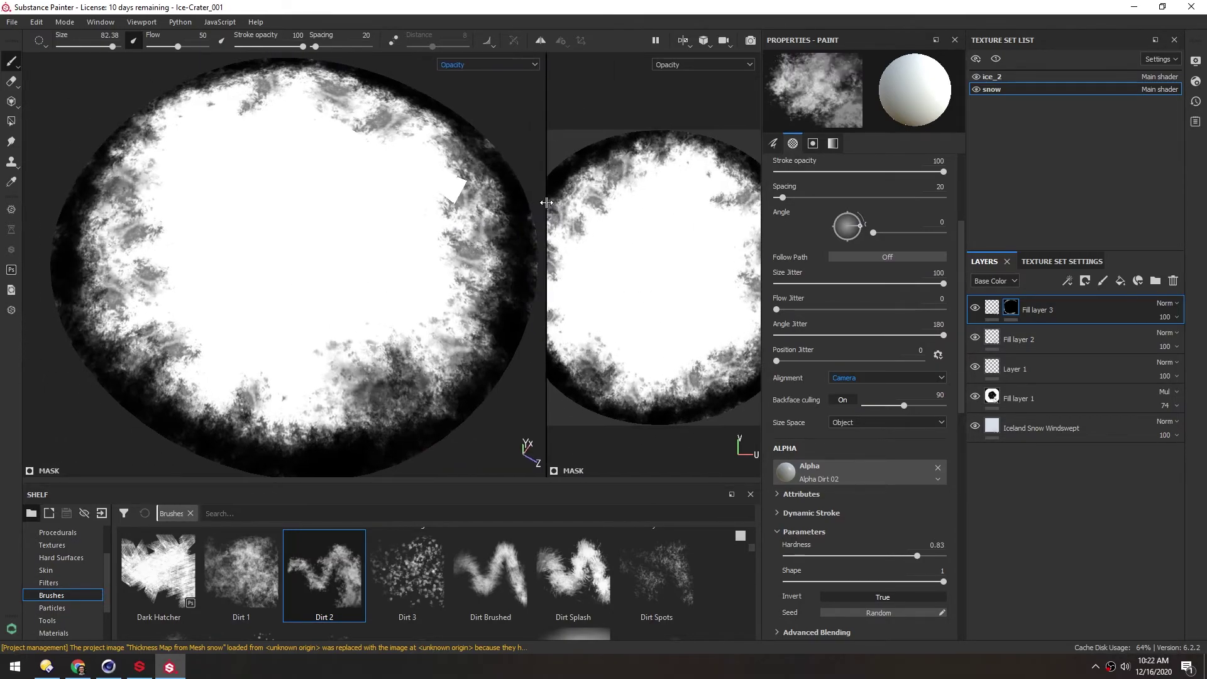
Display the full material and examine the ragged snow edge and the crater from several angles.
click(476, 66)
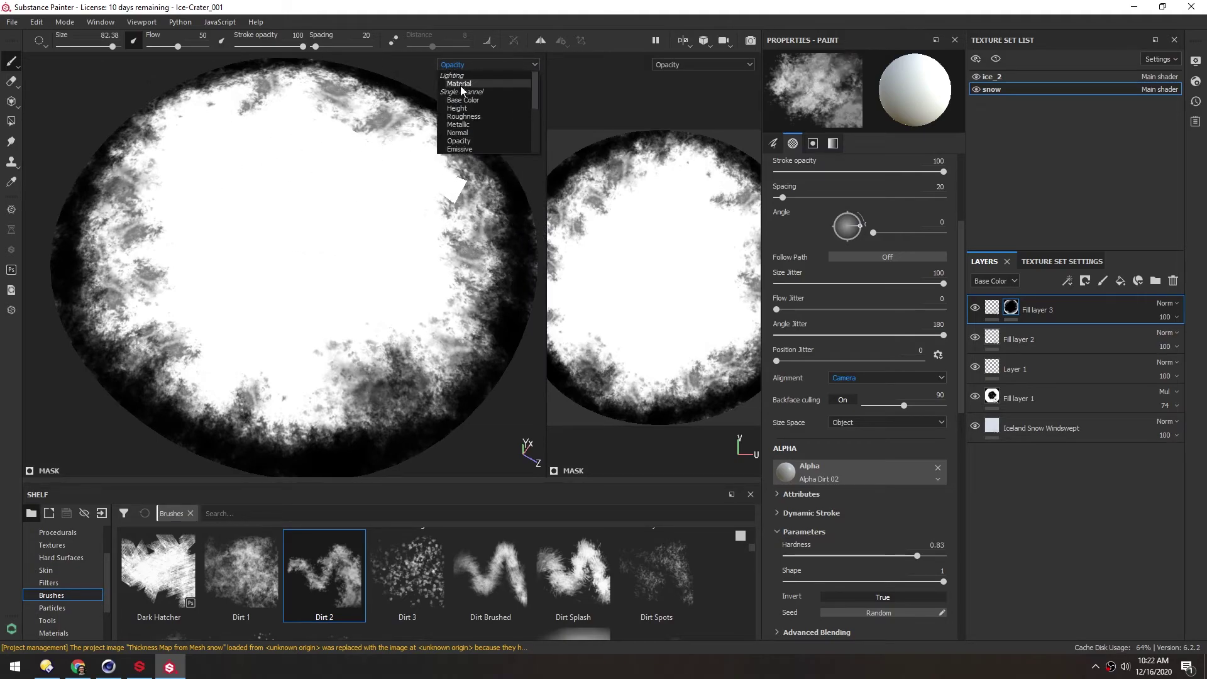
click(459, 84)
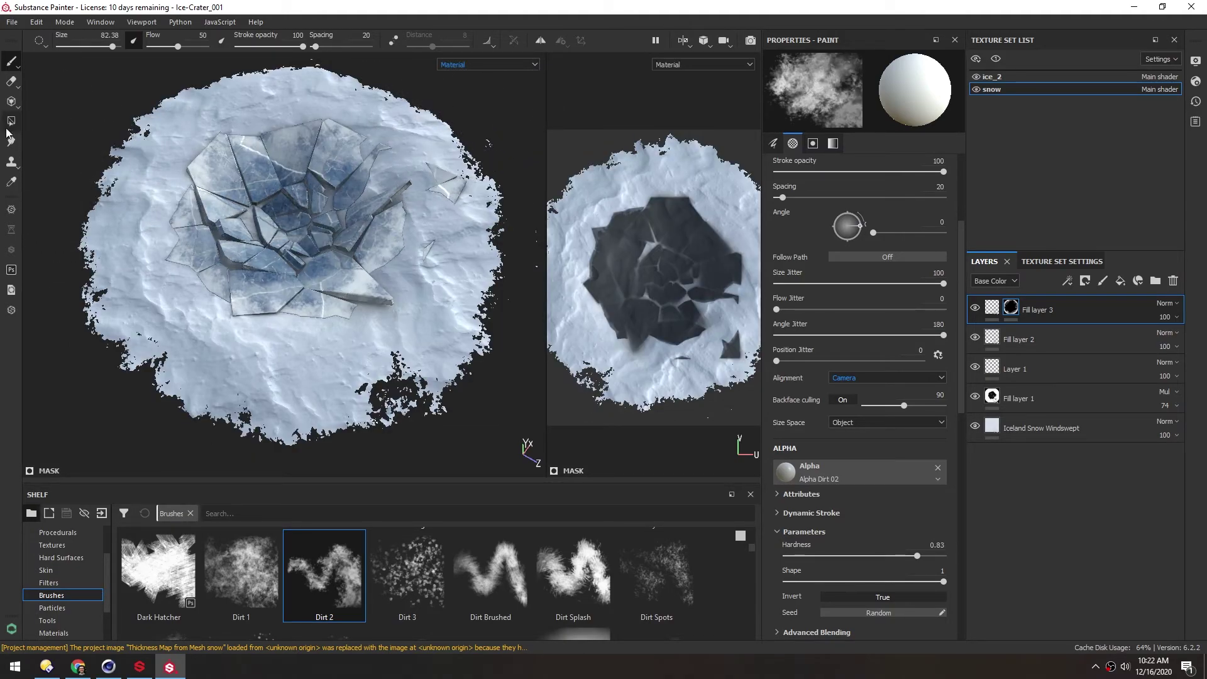
alt+drag(344, 274, 305, 227)
scroll(311, 222, up, 1)
alt+middle_drag(303, 155, 344, 185)
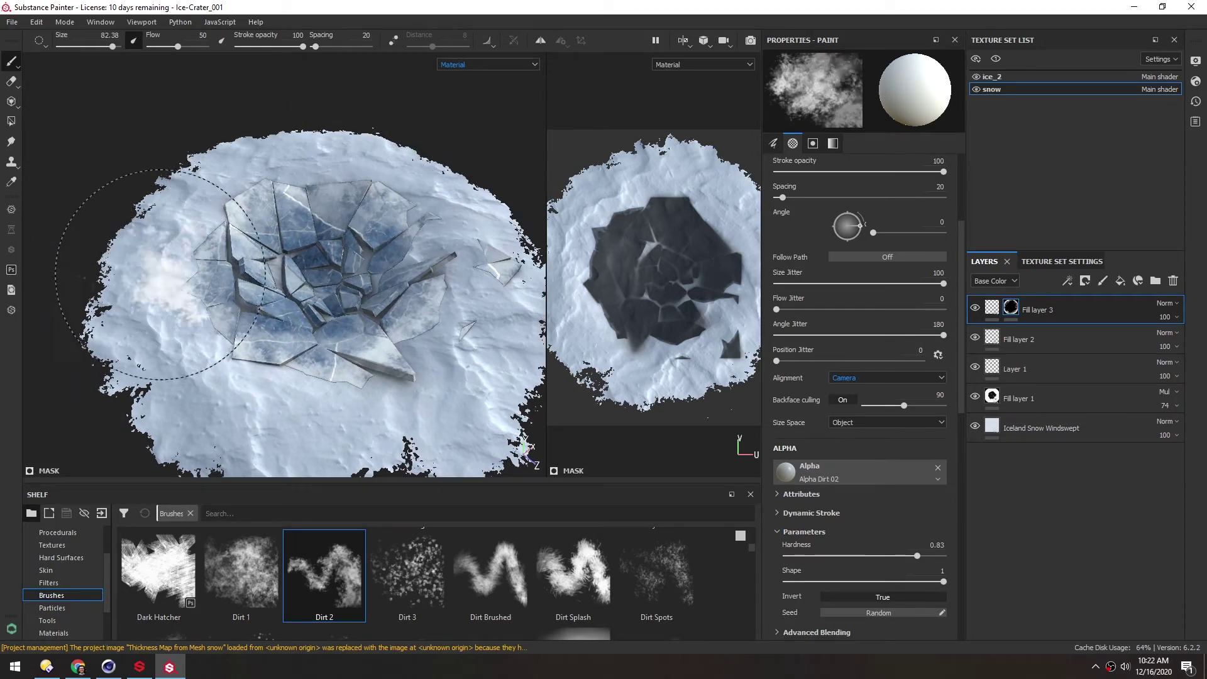
alt+drag(319, 290, 322, 274)
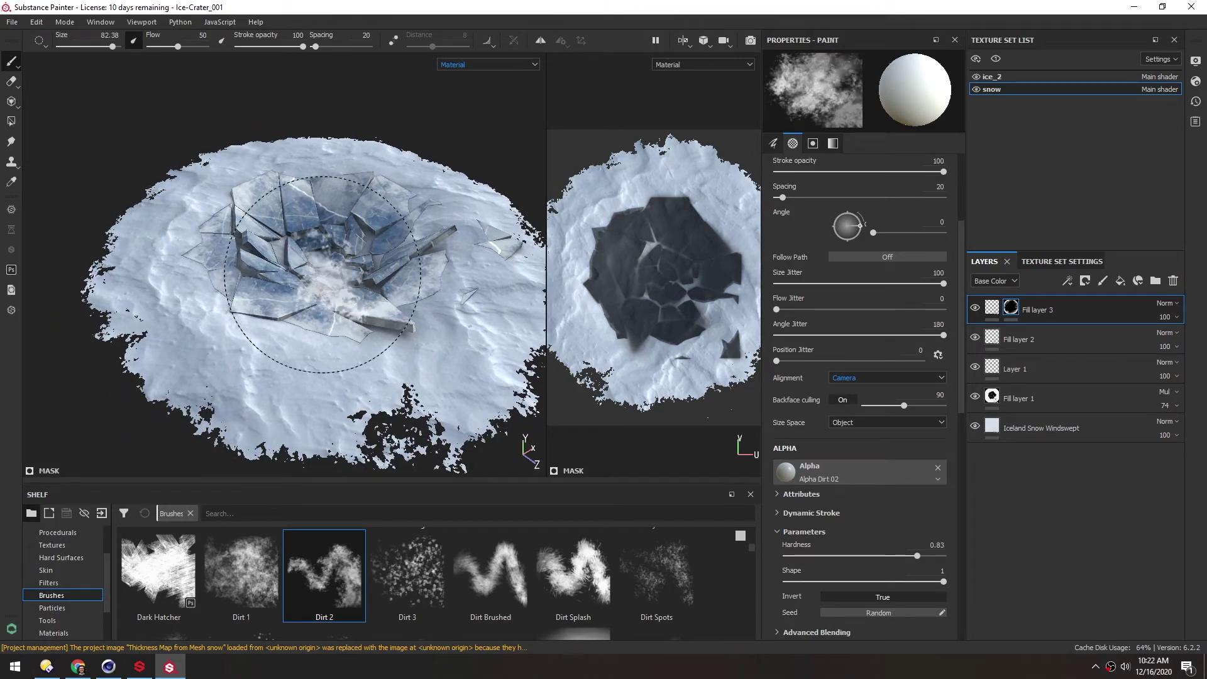
alt+drag(204, 320, 333, 320)
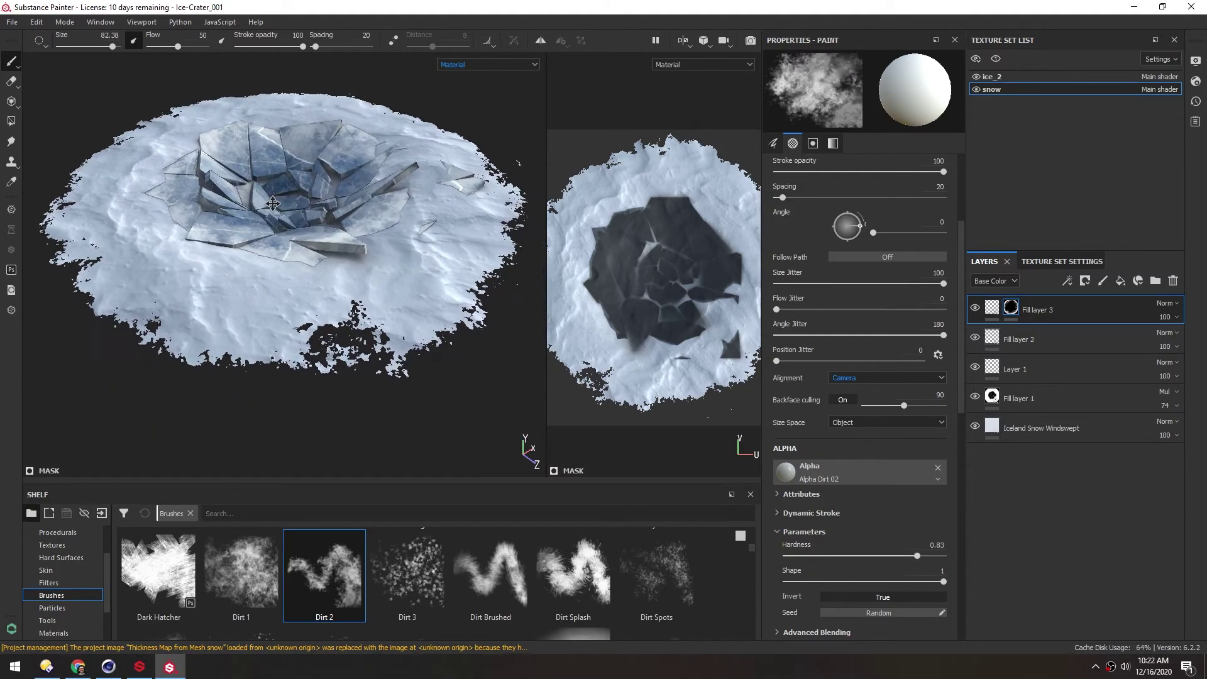
scroll(336, 321, up, 4)
alt+middle_drag(339, 318, 291, 205)
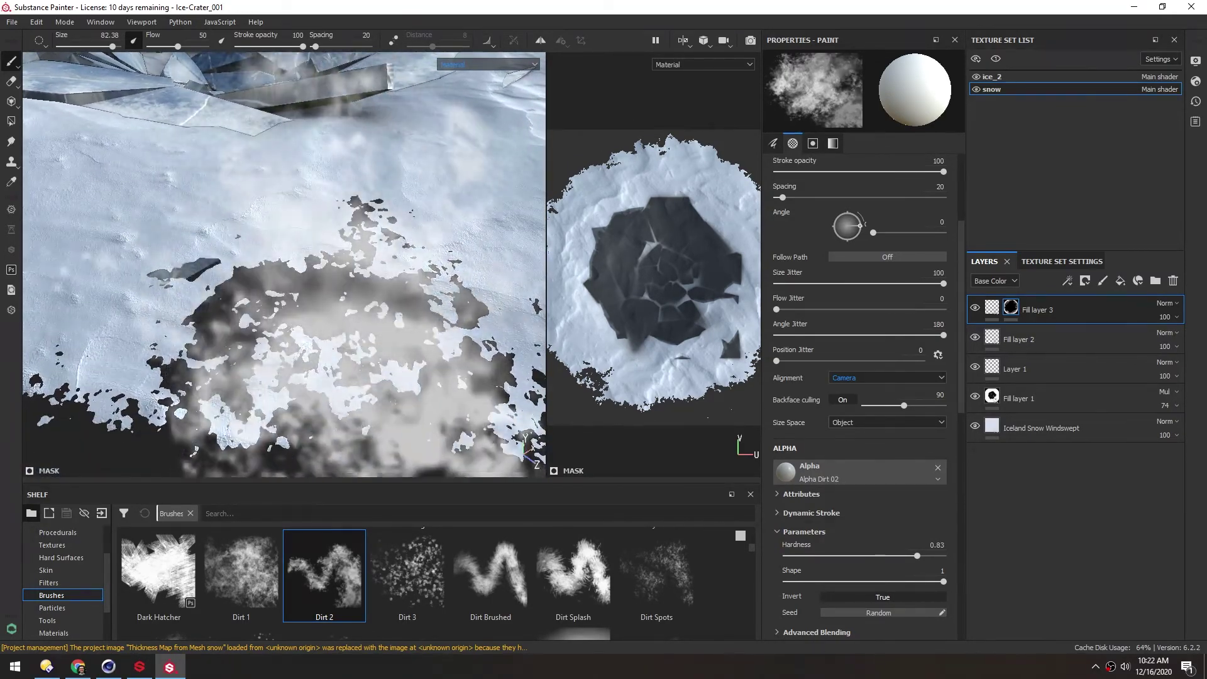
alt+drag(323, 302, 319, 276)
Try another mask stroke on the front snow edge in the opacity display, undo it, and return to the material display.
click(459, 64)
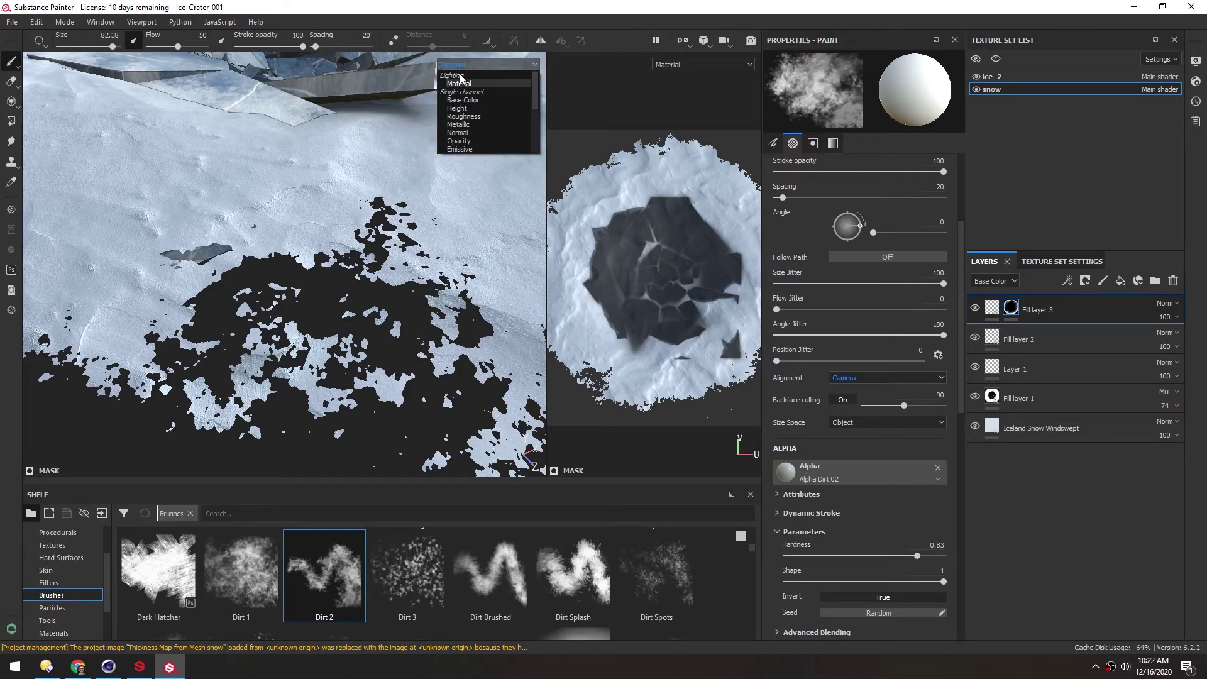
click(463, 144)
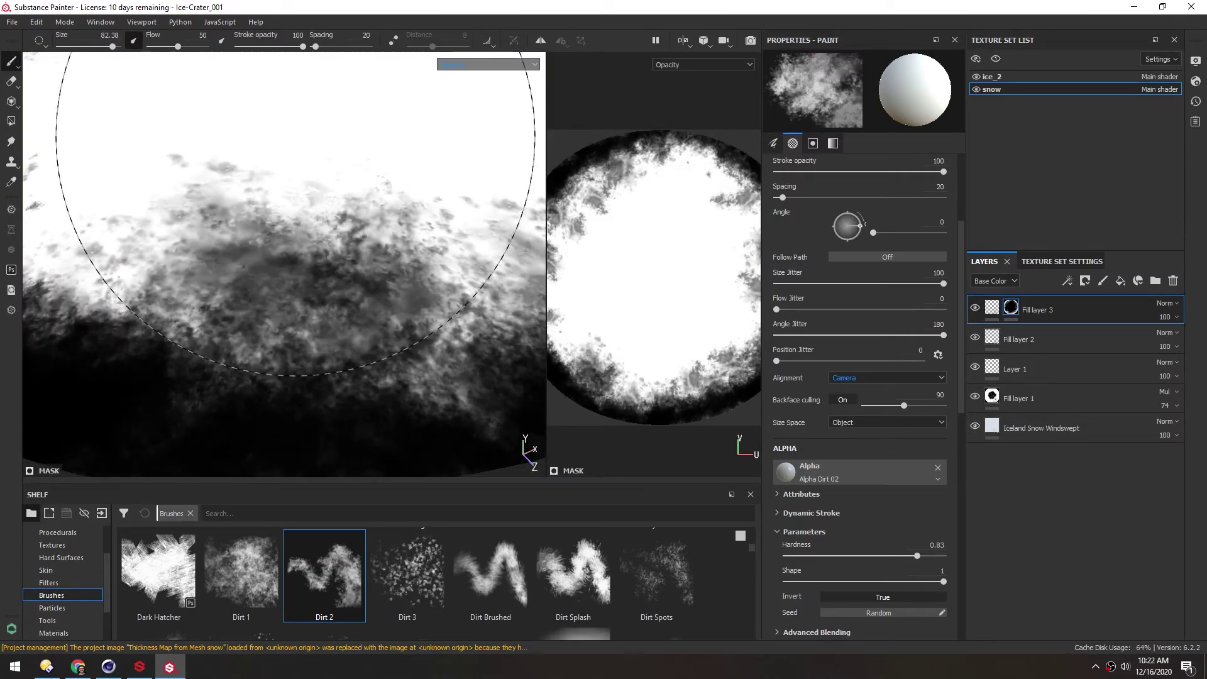
drag(315, 226, 345, 370)
key(ctrl+z)
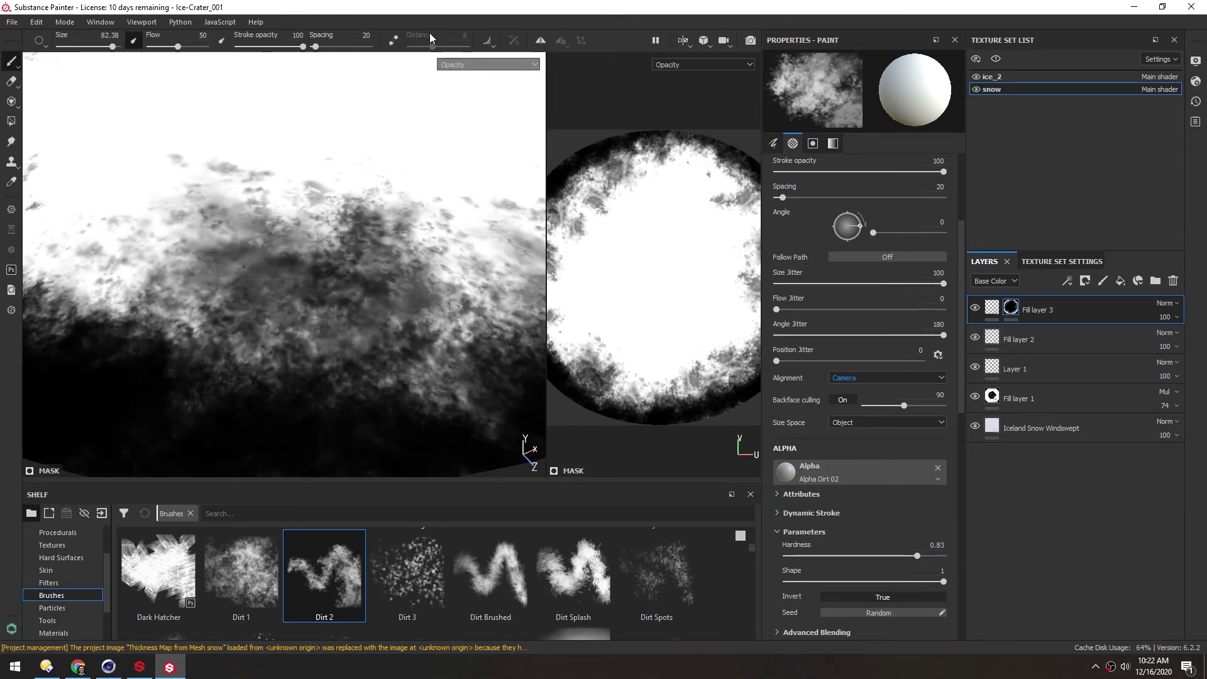
click(457, 71)
click(459, 76)
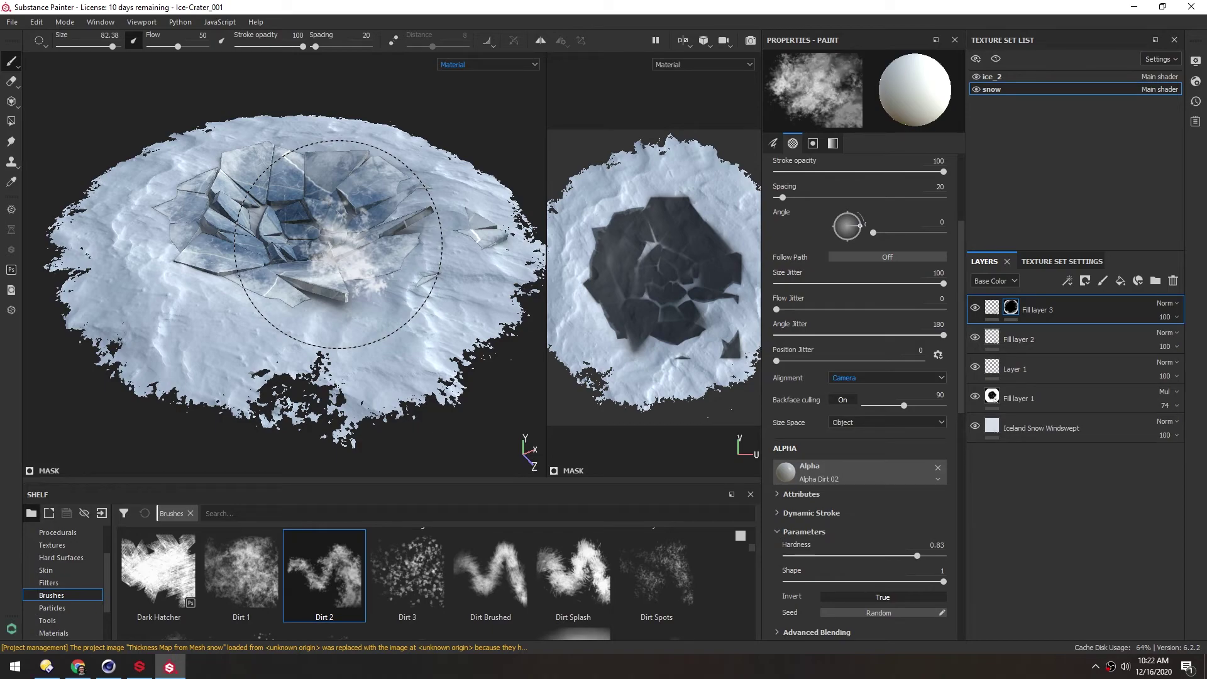
Open the texture export settings and set the export size to 1024 for all texture sets.
click(12, 23)
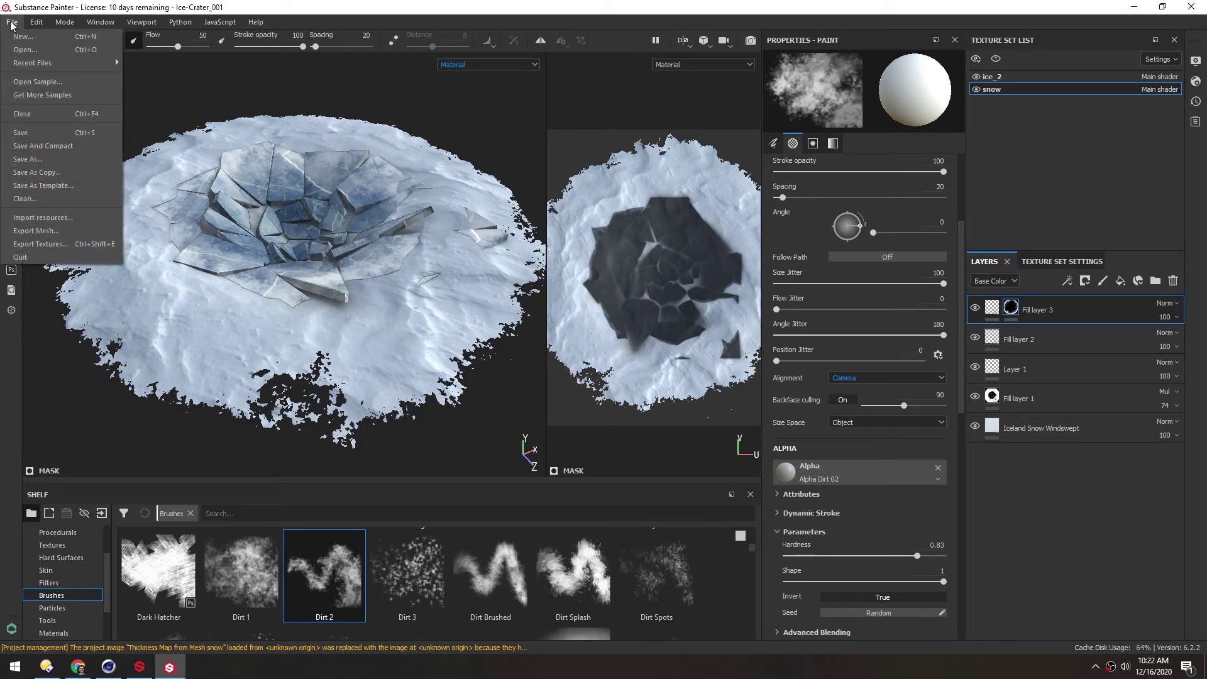
click(40, 244)
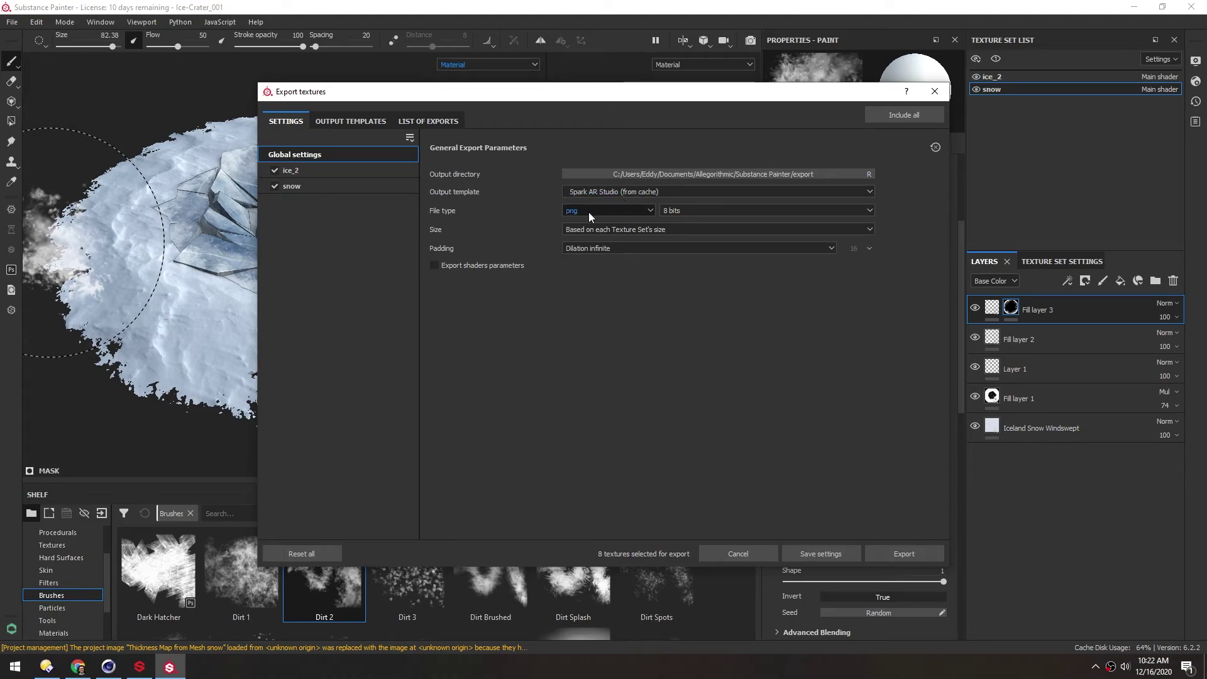
click(586, 229)
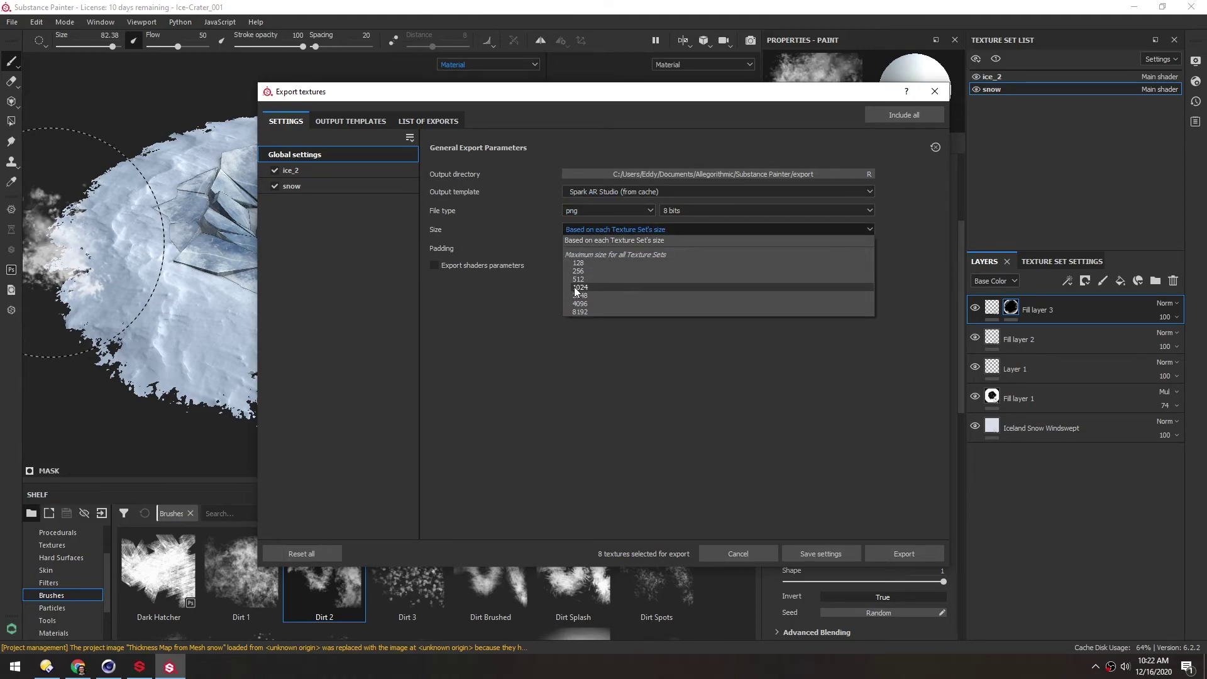
click(577, 287)
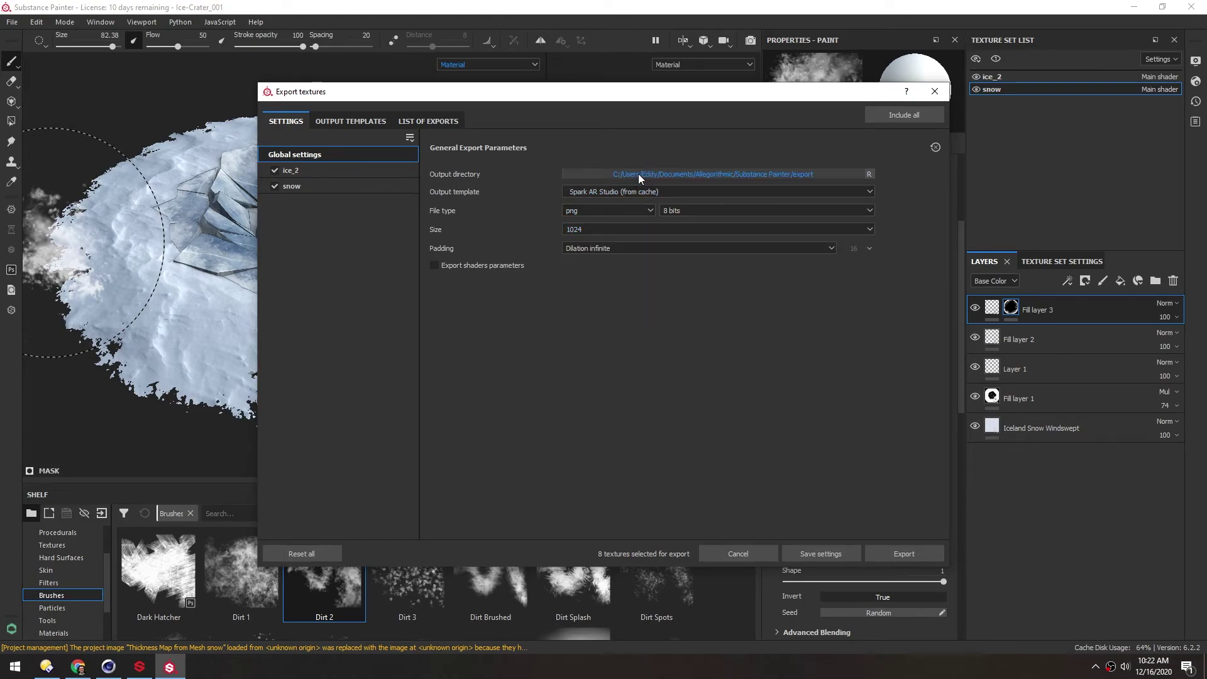
Browse for the output directory in the Spark AR Masterclass project, down to 2020-10-99 AR Chapter 06/2_Projects/3D-Projects/Models/Ice-Crater/tex.
click(682, 178)
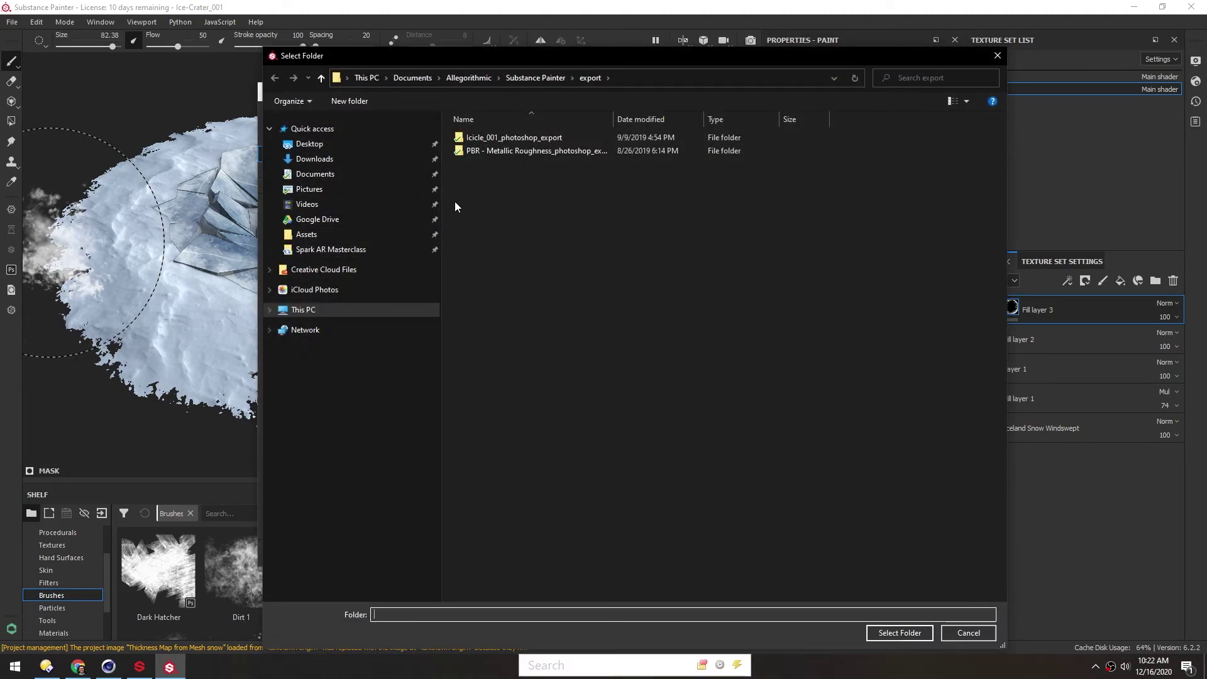
click(311, 147)
click(323, 250)
double_click(460, 229)
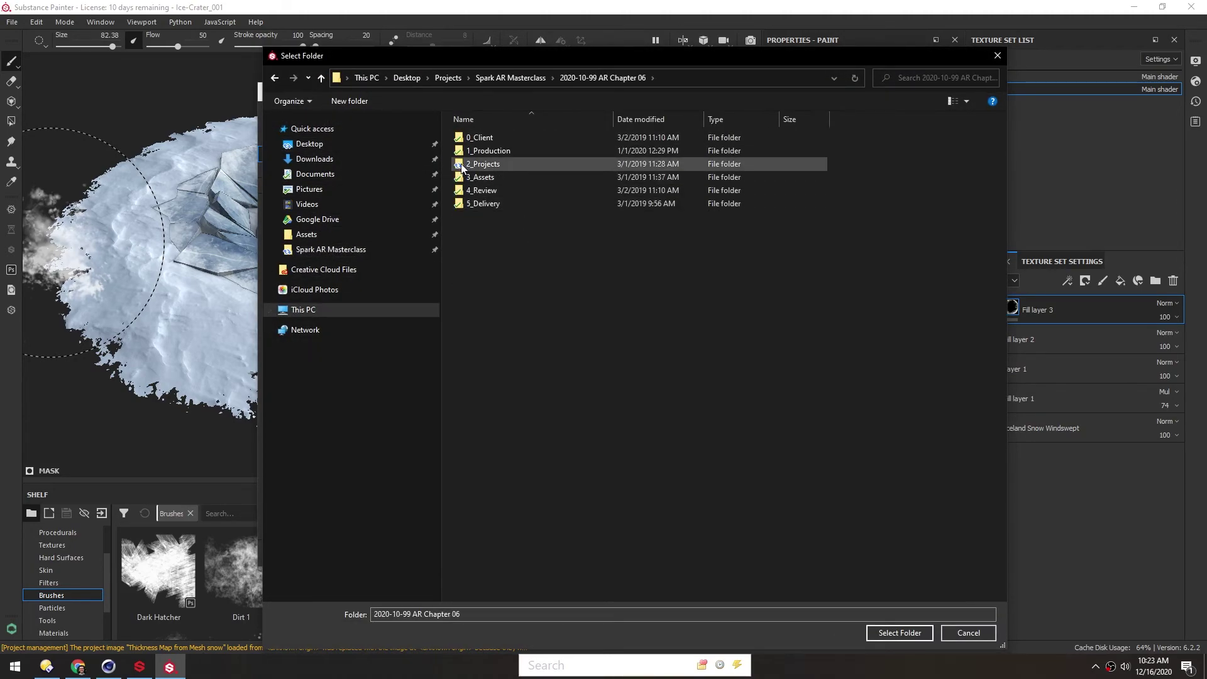
double_click(460, 164)
double_click(459, 137)
double_click(459, 138)
double_click(462, 138)
double_click(469, 165)
Create a folder named Export-01 inside tex and choose it as the texture output directory.
right_click(580, 269)
click(735, 403)
text(Export-01)
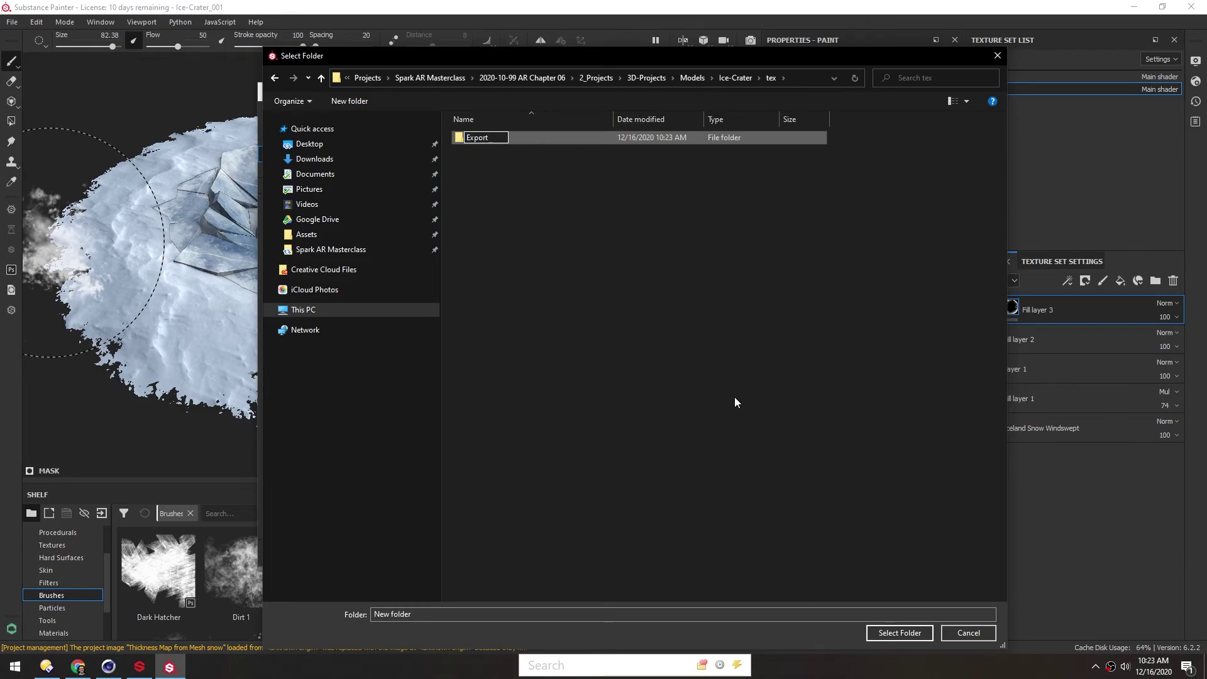
key(Return)
key(Return)
click(871, 638)
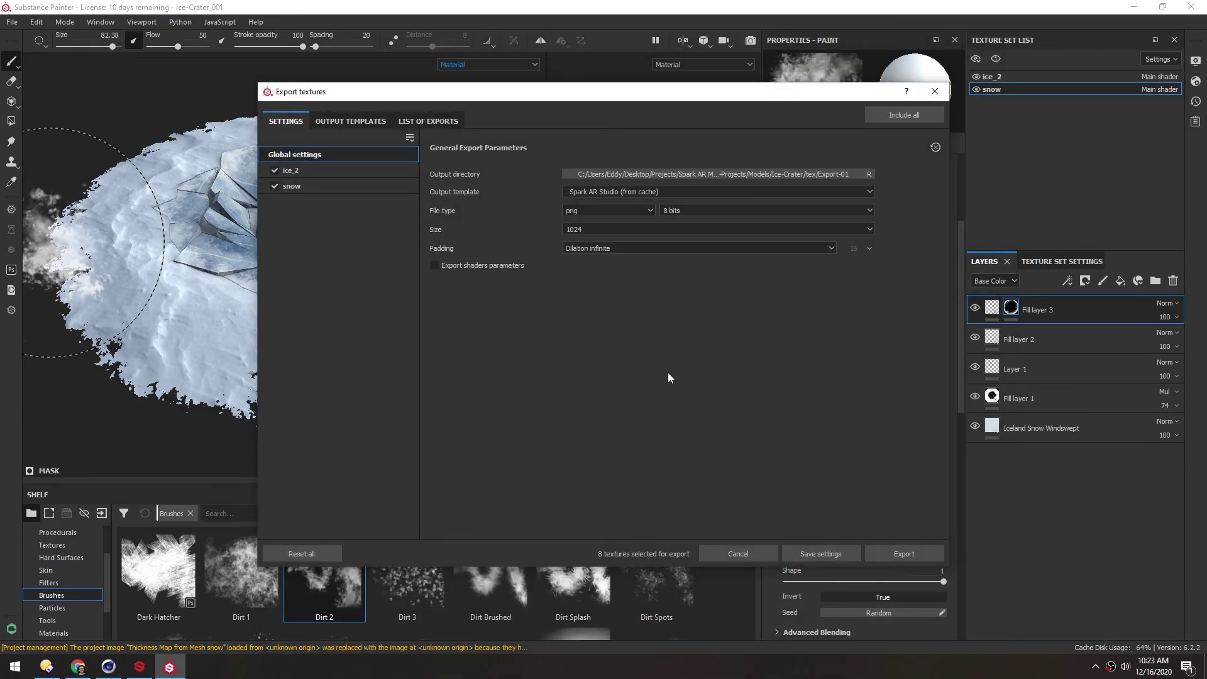
Export the ice_2 and snow textures, and open the output directory with enlarged thumbnails.
click(915, 556)
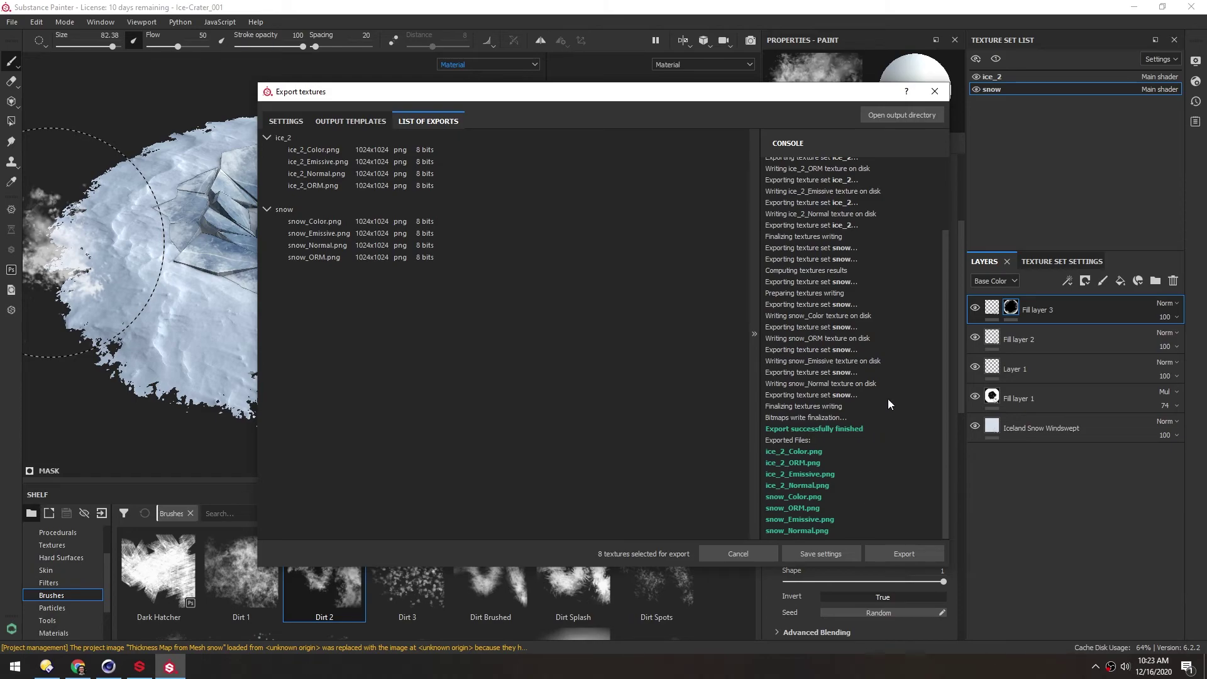
click(888, 115)
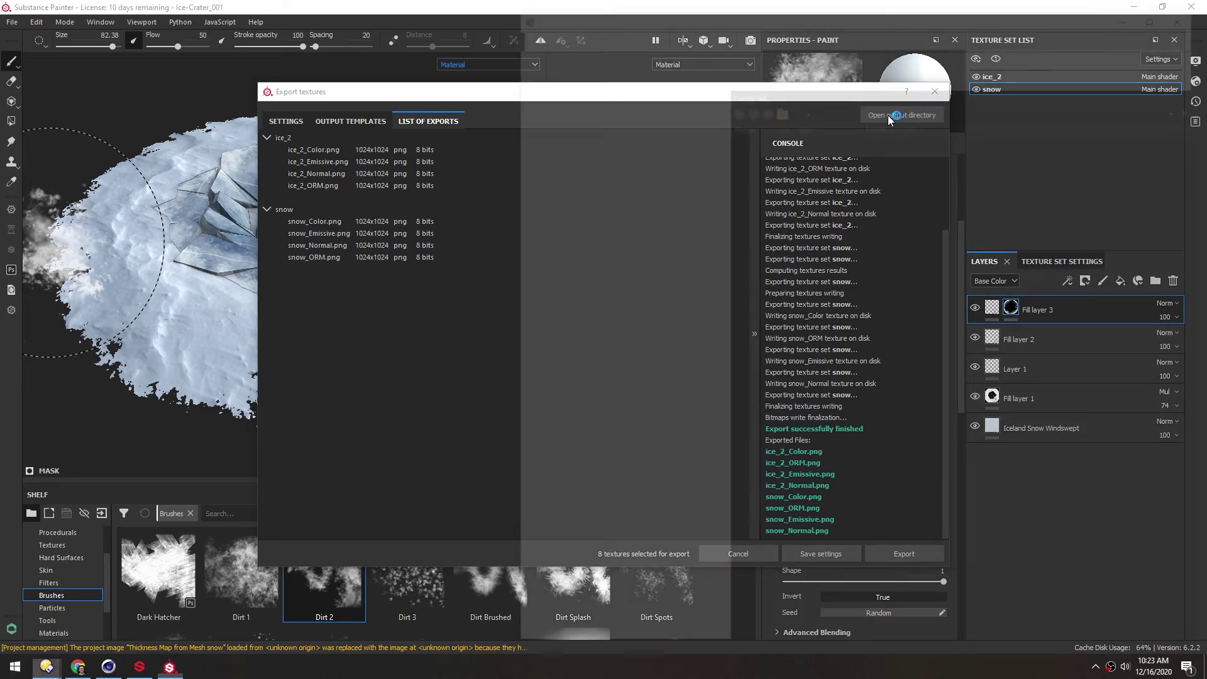
ctrl+scroll(897, 394, up, 5)
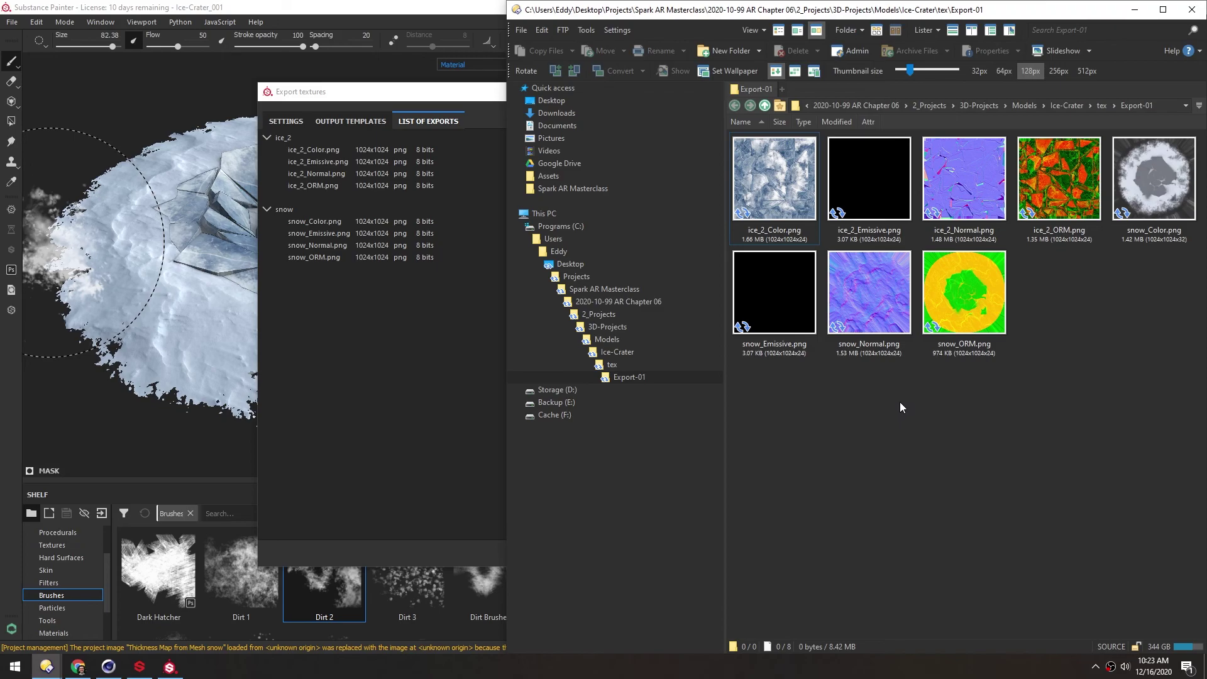
Inspect the exported ice_2_Color, snow_Color, snow_Normal and ice_2_ORM images one after another.
double_click(800, 206)
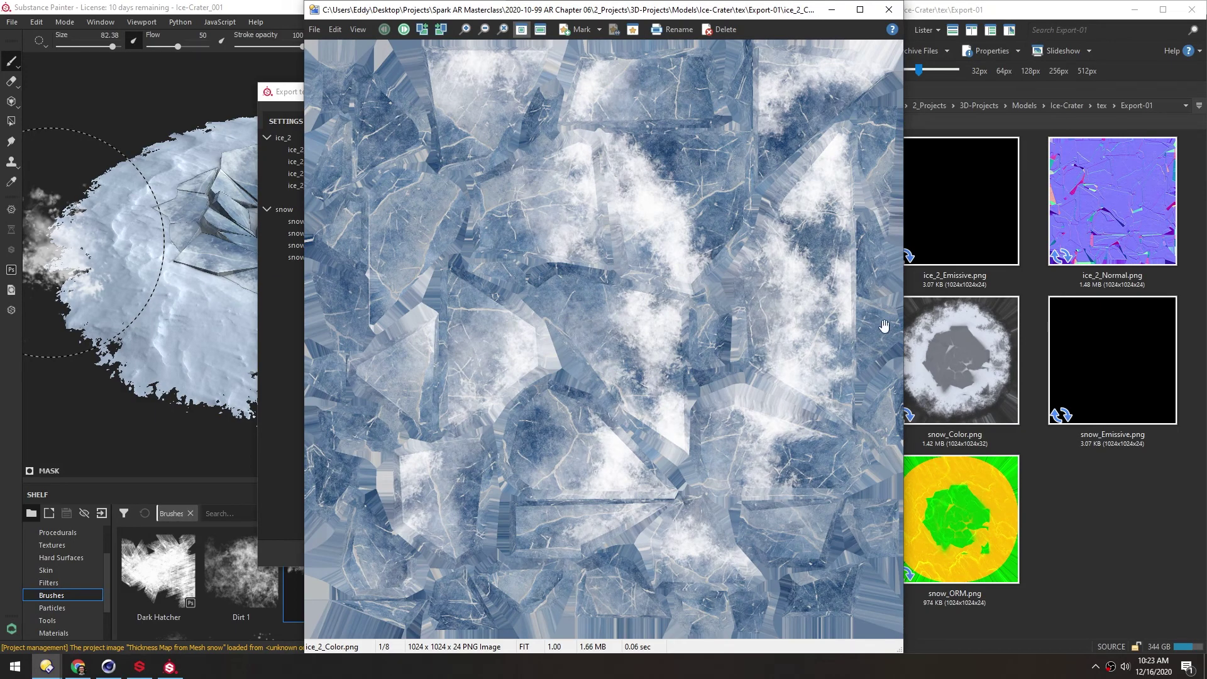
click(888, 10)
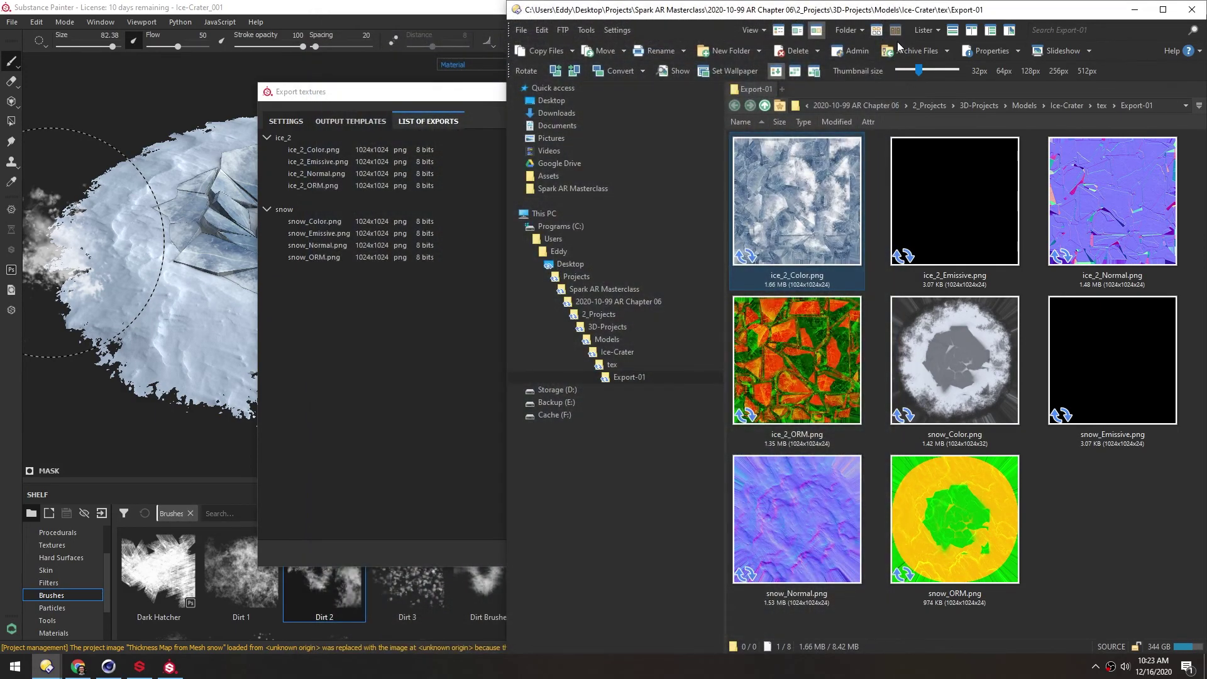
double_click(934, 349)
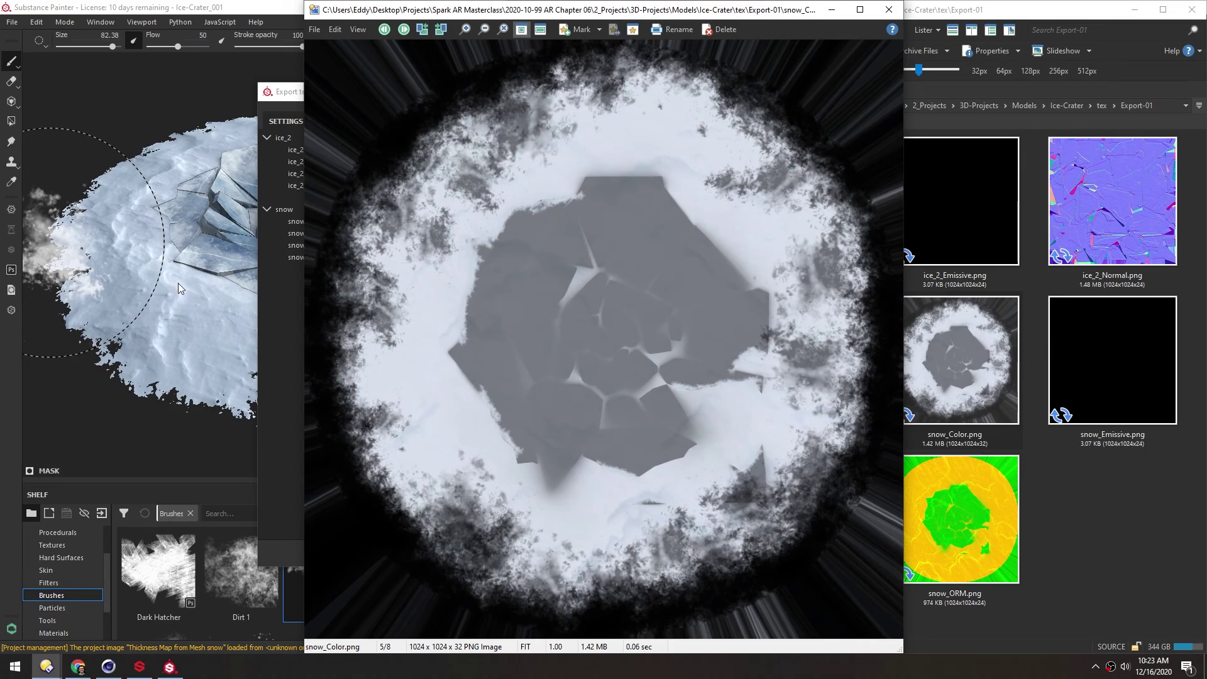
click(888, 9)
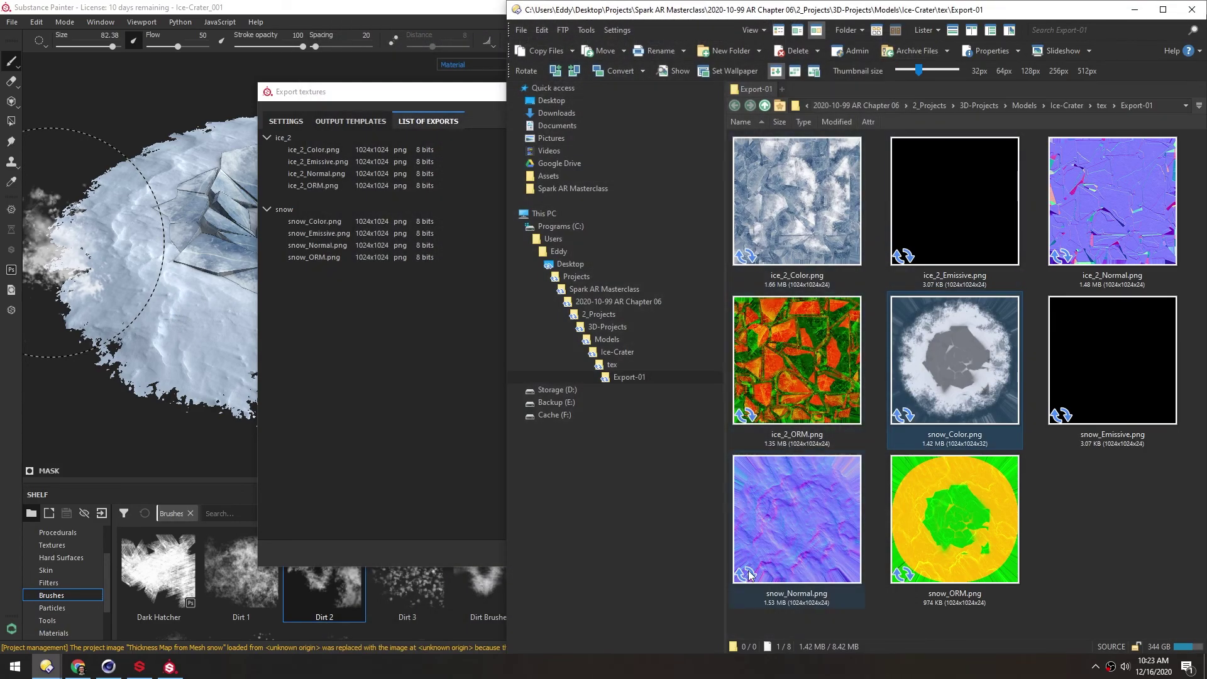
double_click(772, 509)
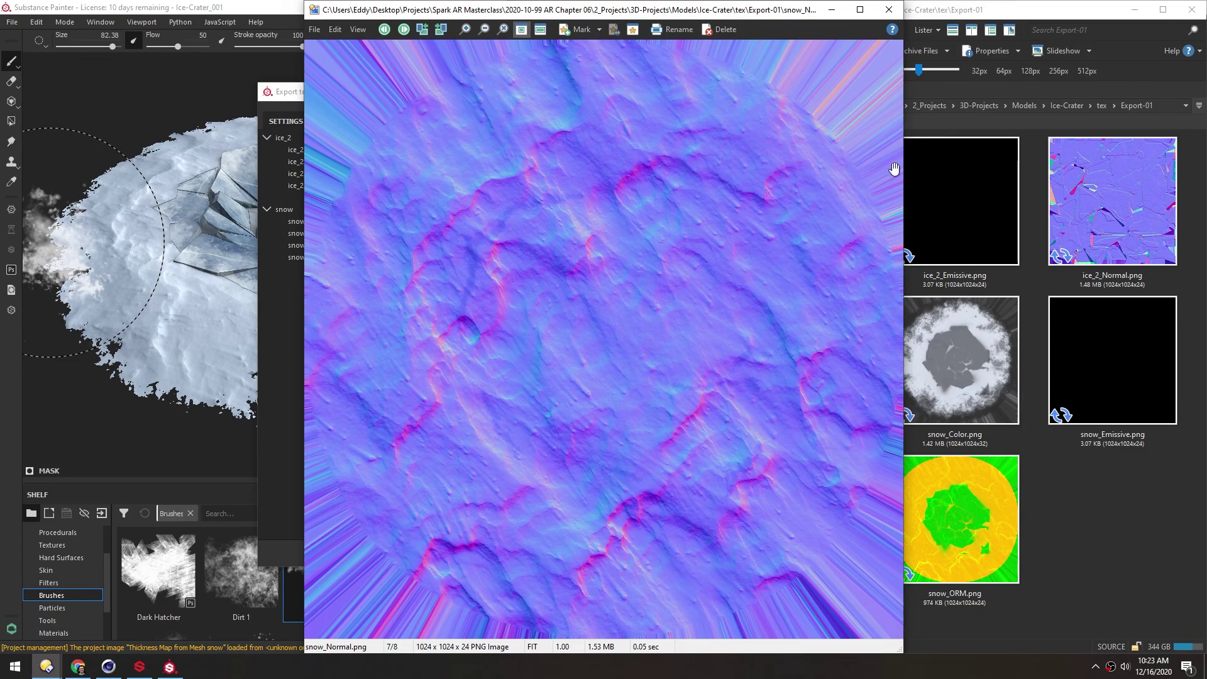
click(889, 10)
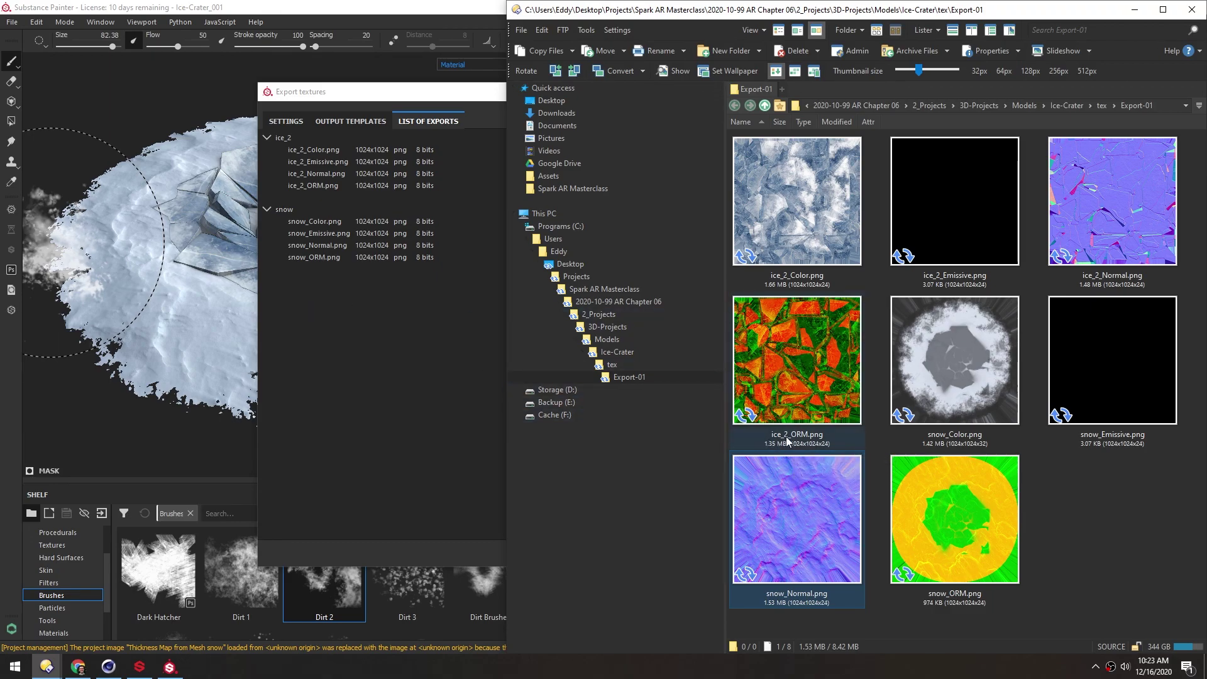
double_click(798, 349)
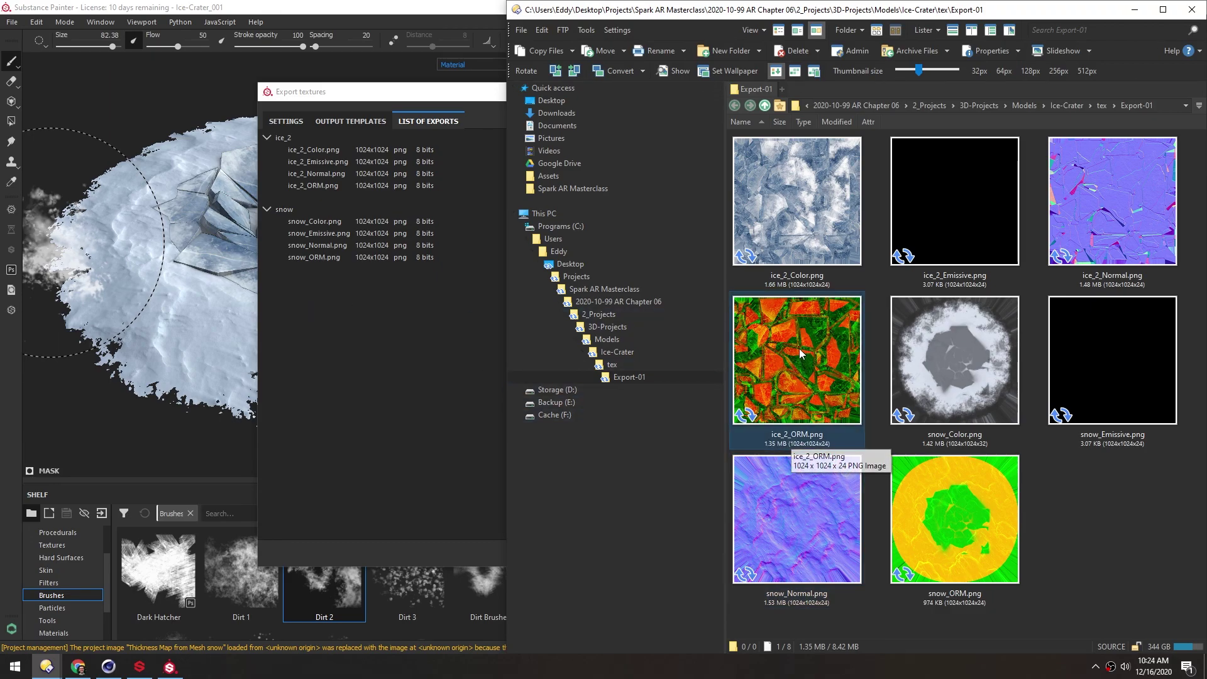